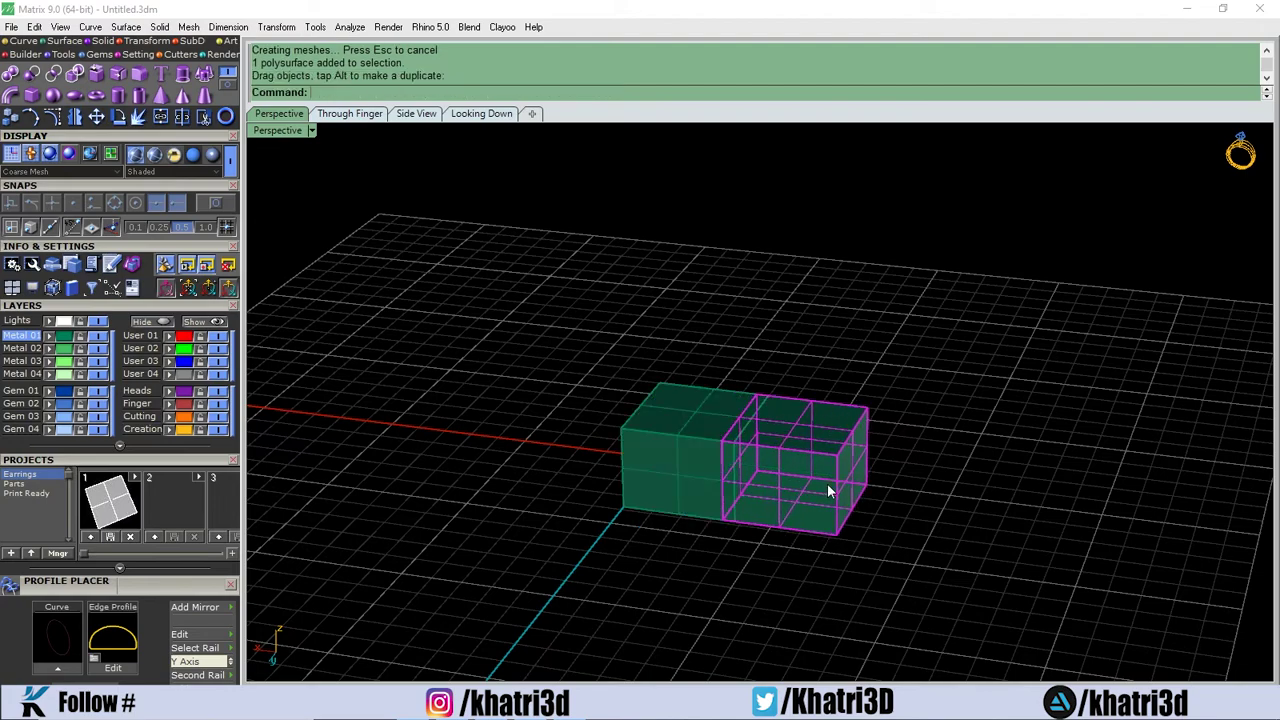
# Move the selected box so that one of its corners overlaps the corner of the neighbouring box
pyautogui.moveTo(829, 489); pyautogui.dragTo(798, 540, button='right')
pyautogui.moveTo(786, 498); pyautogui.dragTo(820, 431)
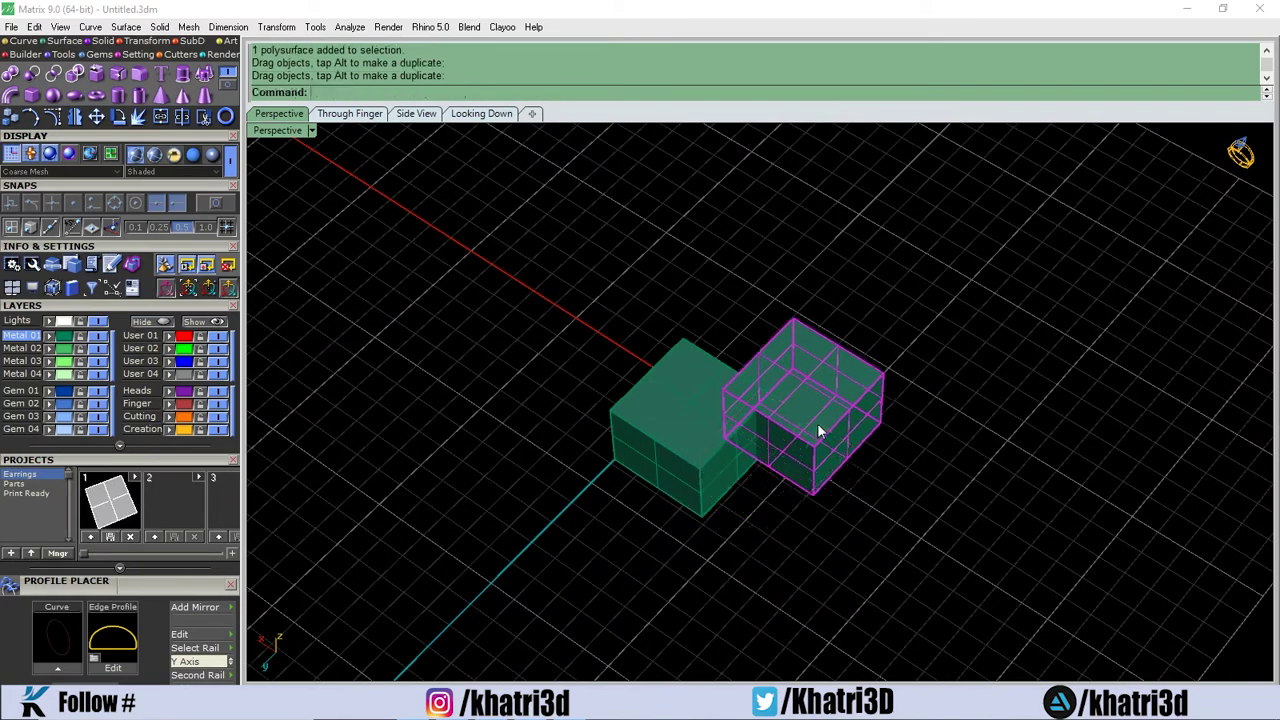
pyautogui.click(942, 455)
# Examine the two overlapping boxes, highlighting each one in turn and viewing the shared corner up close
pyautogui.moveTo(960, 349); pyautogui.dragTo(892, 336, button='right')
pyautogui.click(790, 394)
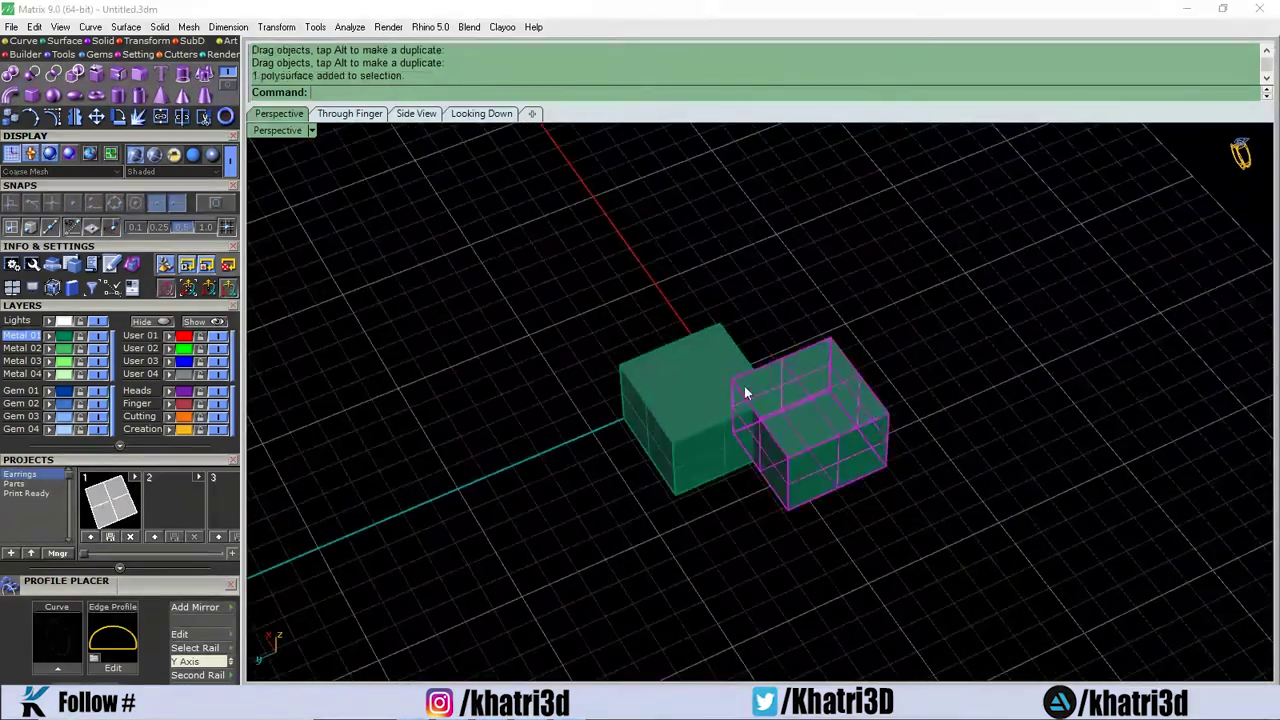
pyautogui.click(702, 378)
pyautogui.click(782, 400)
pyautogui.click(688, 380)
pyautogui.click(776, 404)
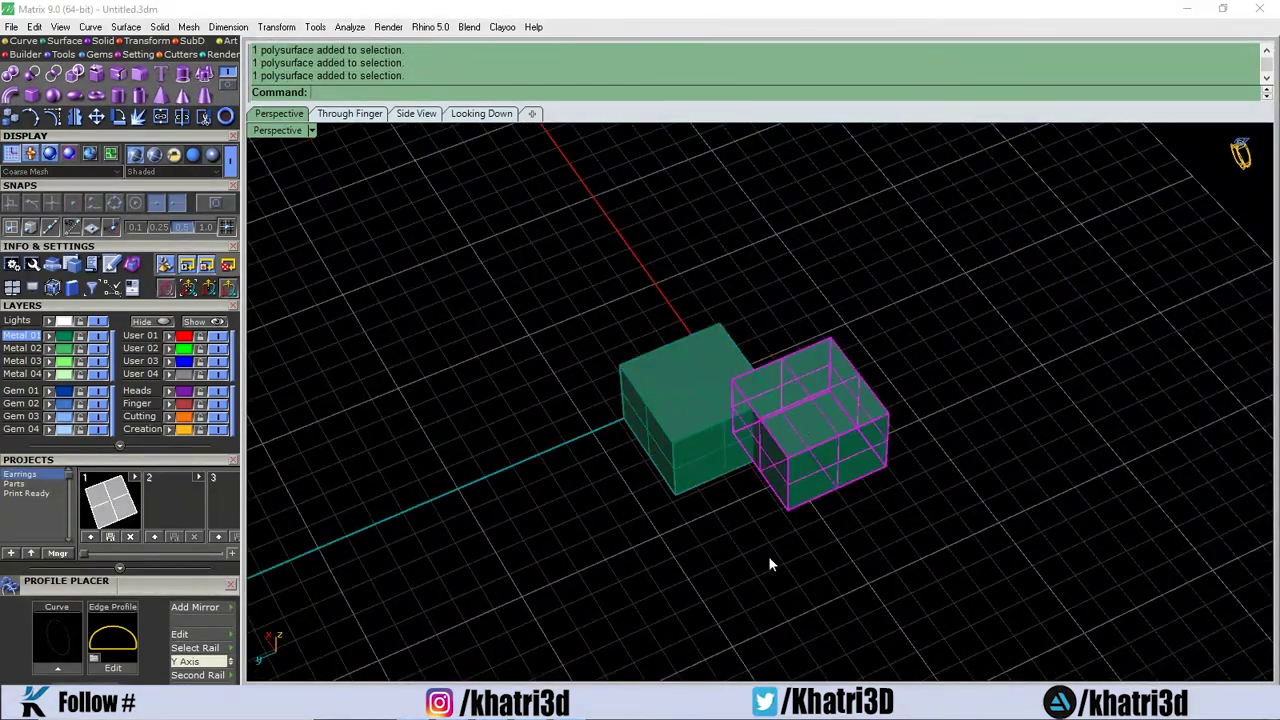
pyautogui.moveTo(725, 591); pyautogui.dragTo(808, 481, button='right')
pyautogui.scroll(5, 808, 481)
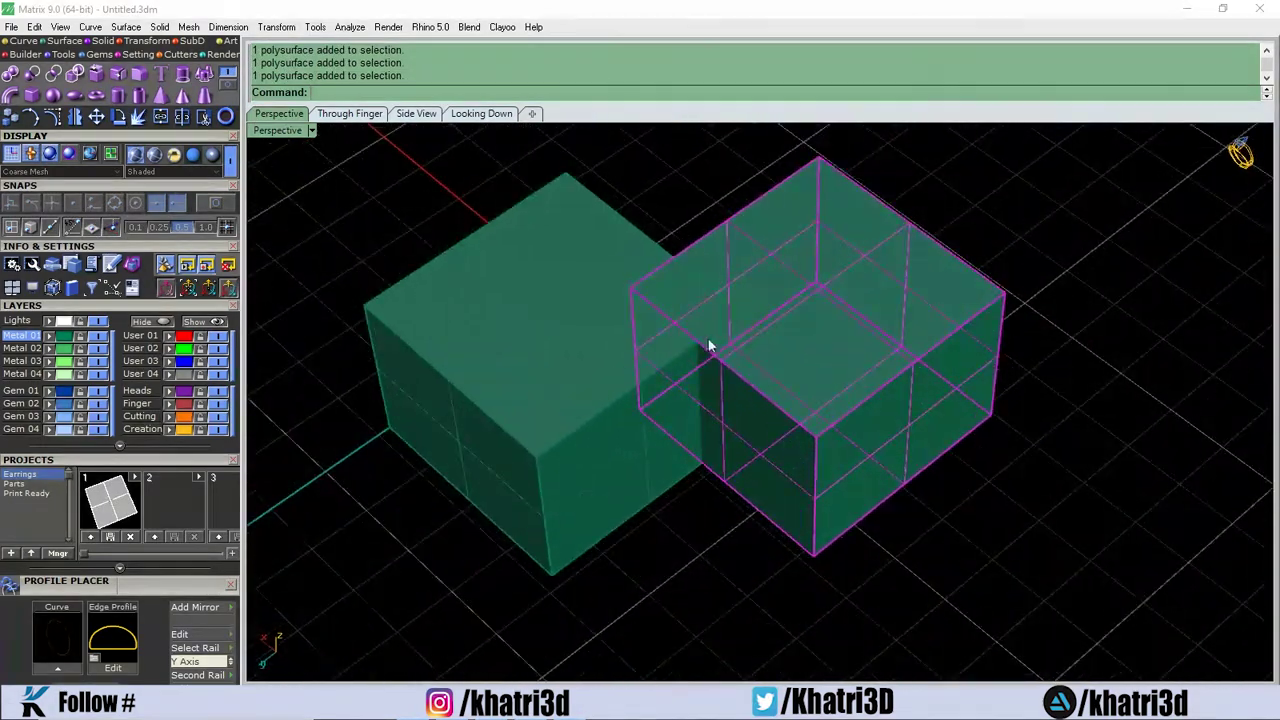
pyautogui.scroll(-1, 365, 83)
# Merge the two overlapping boxes into one solid with BooleanUnion
pyautogui.write('Boo')
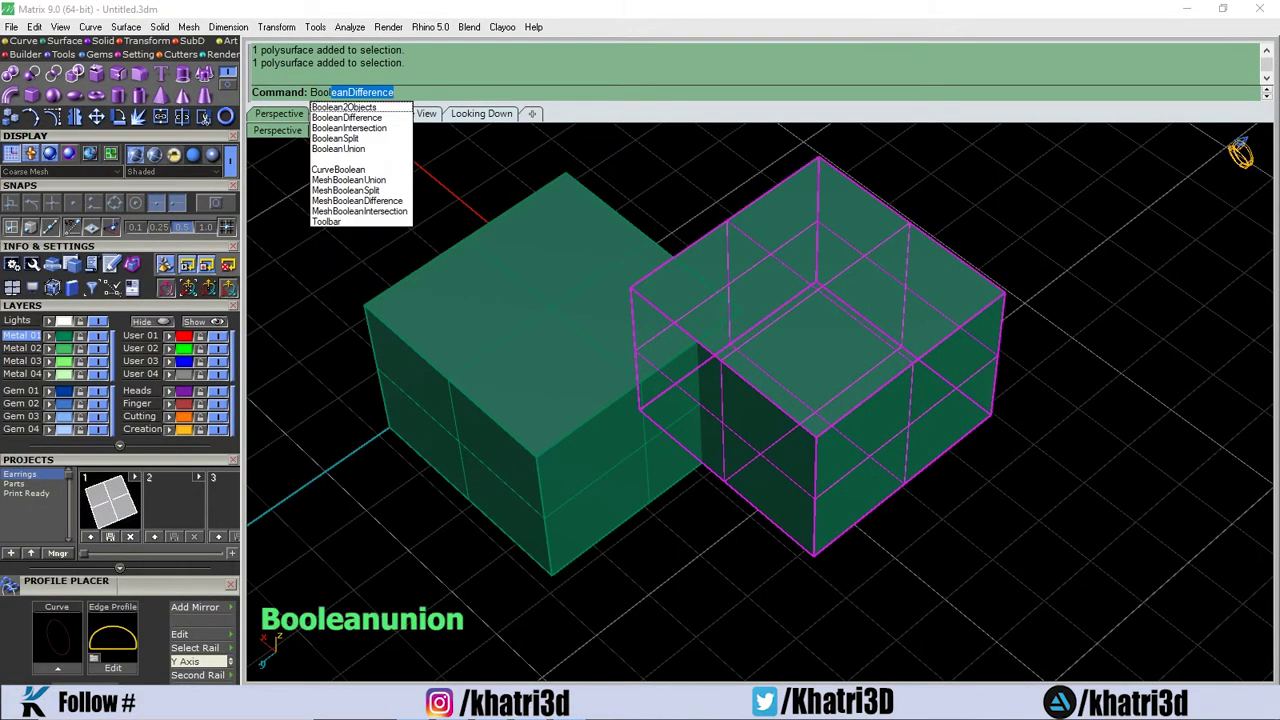
pyautogui.write('lean')
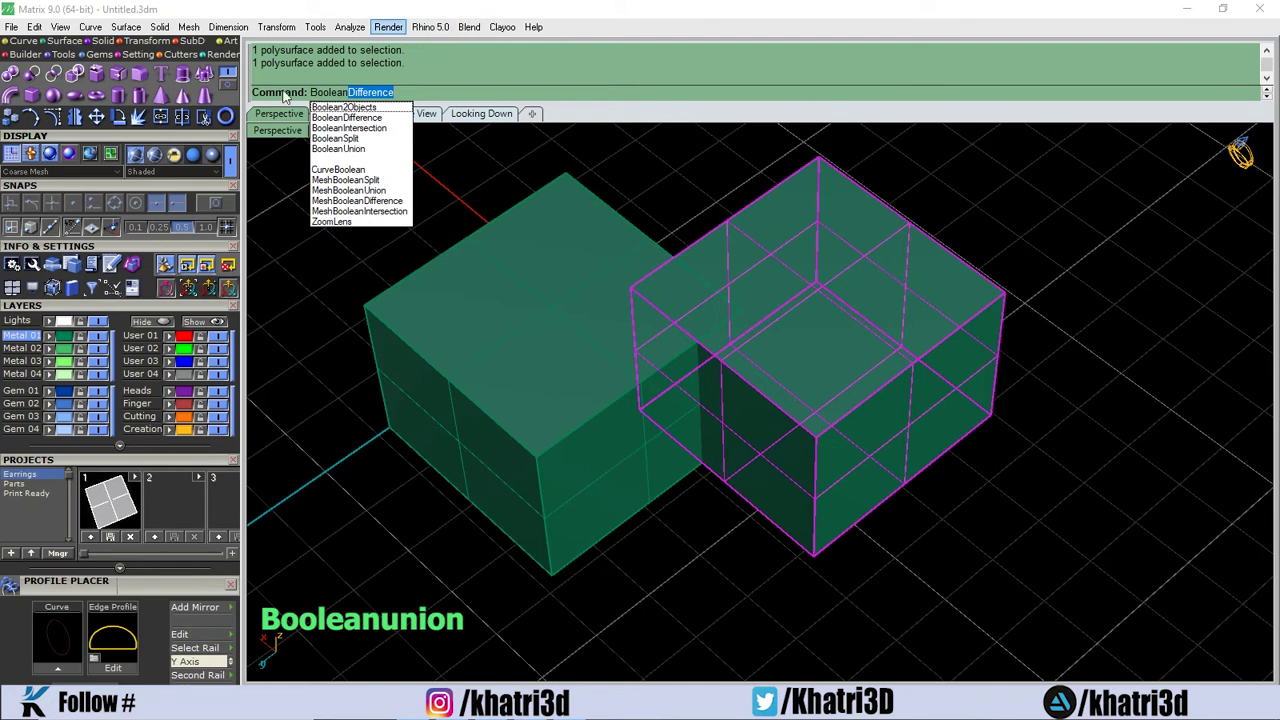
pyautogui.click(326, 149)
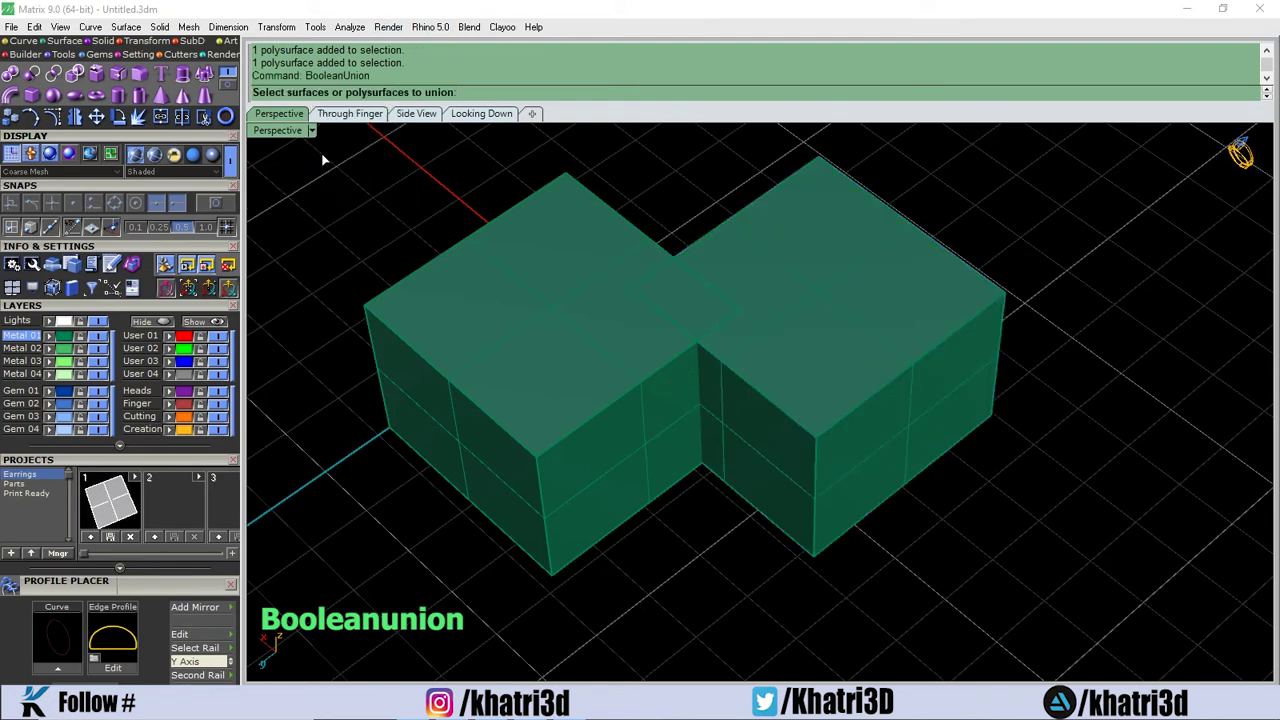
pyautogui.scroll(-3, 577, 380)
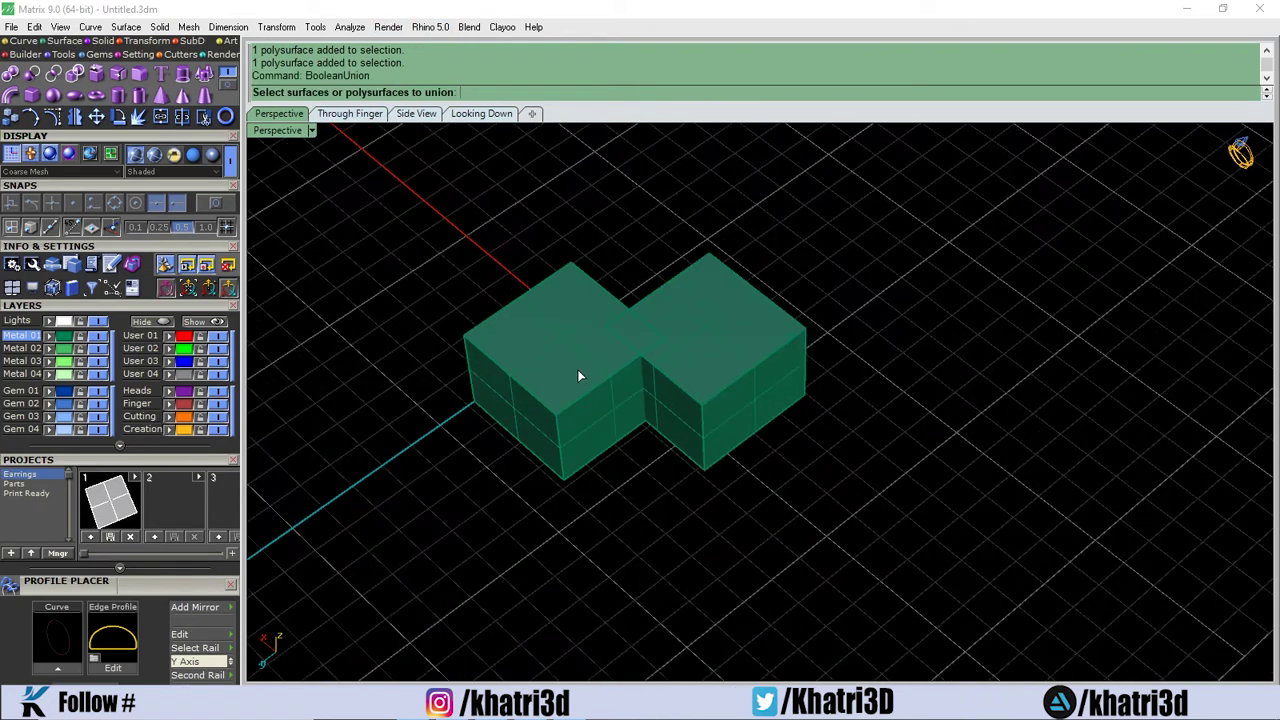
pyautogui.moveTo(676, 452); pyautogui.dragTo(480, 316)
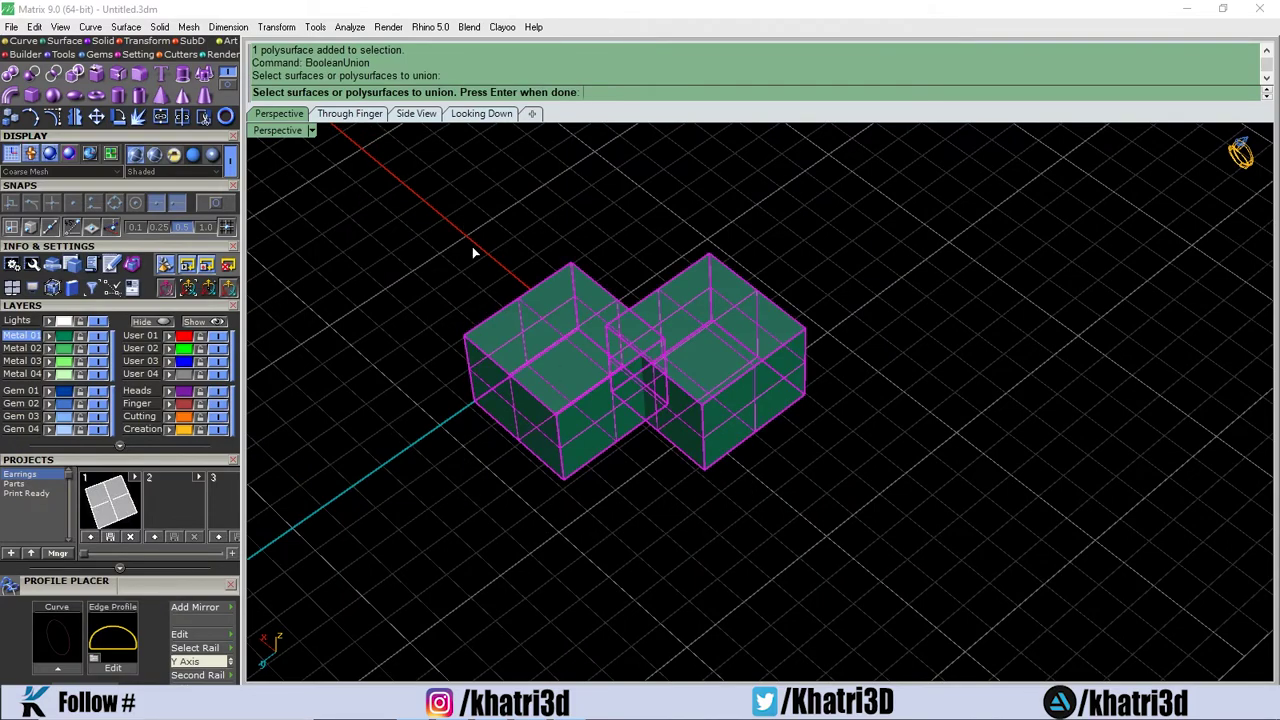
pyautogui.press('Return')
# Inspect the overlap area of the merged solid, and undo the Boolean union
pyautogui.click(556, 346)
pyautogui.scroll(3, 614, 400)
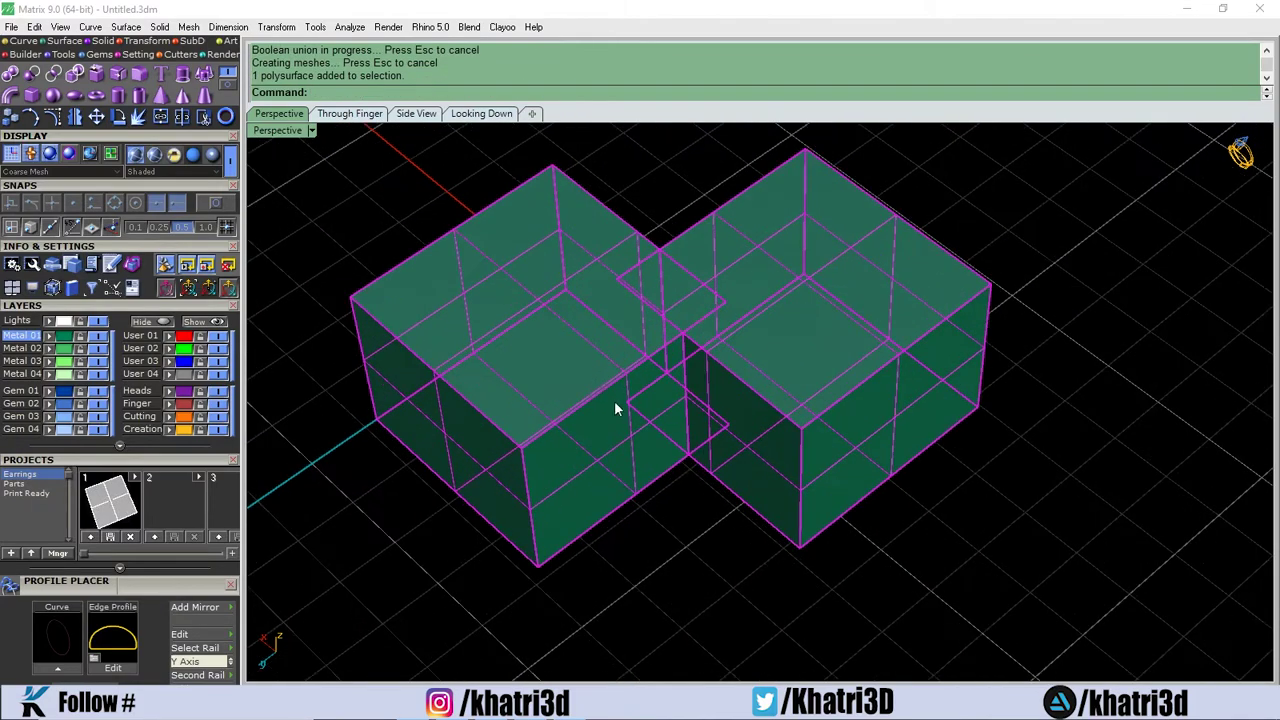
pyautogui.moveTo(614, 408); pyautogui.dragTo(651, 343, button='right')
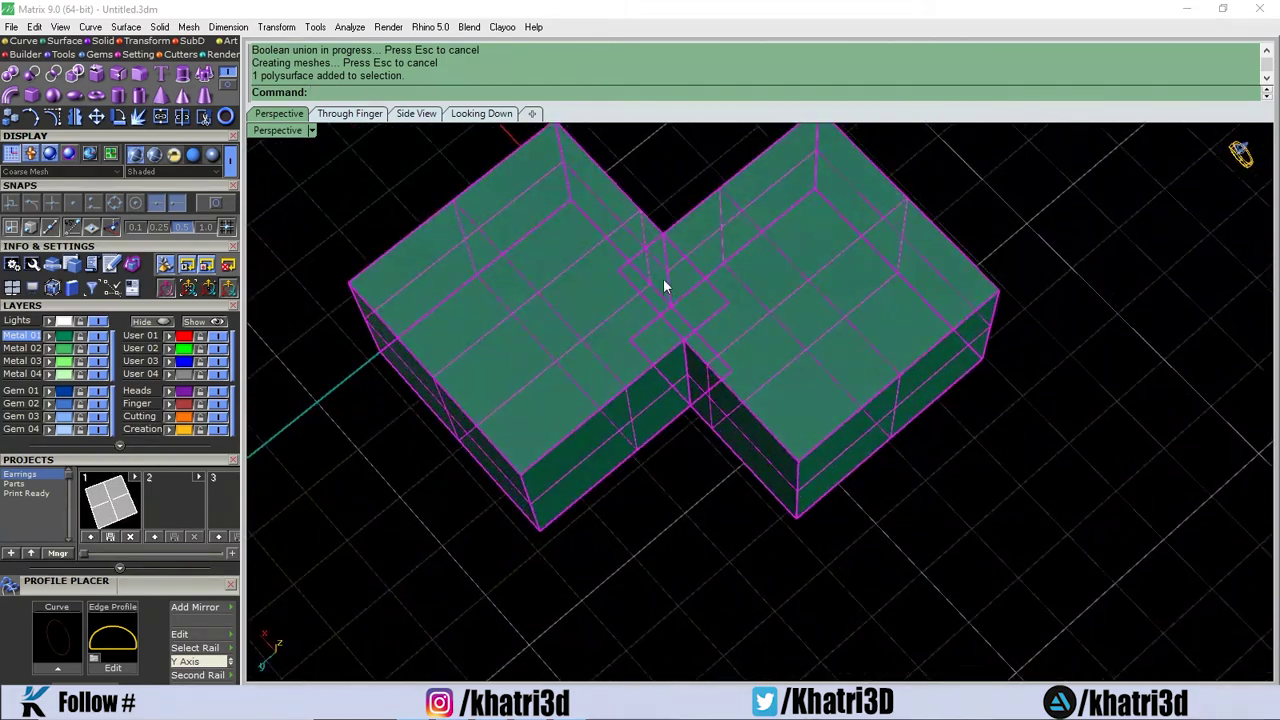
pyautogui.scroll(6, 656, 512)
pyautogui.click(657, 518)
pyautogui.scroll(-9, 657, 518)
pyautogui.moveTo(657, 518); pyautogui.dragTo(742, 432, button='right')
pyautogui.click(742, 432)
pyautogui.hotkey('ctrl', 'z')
pyautogui.click(757, 553)
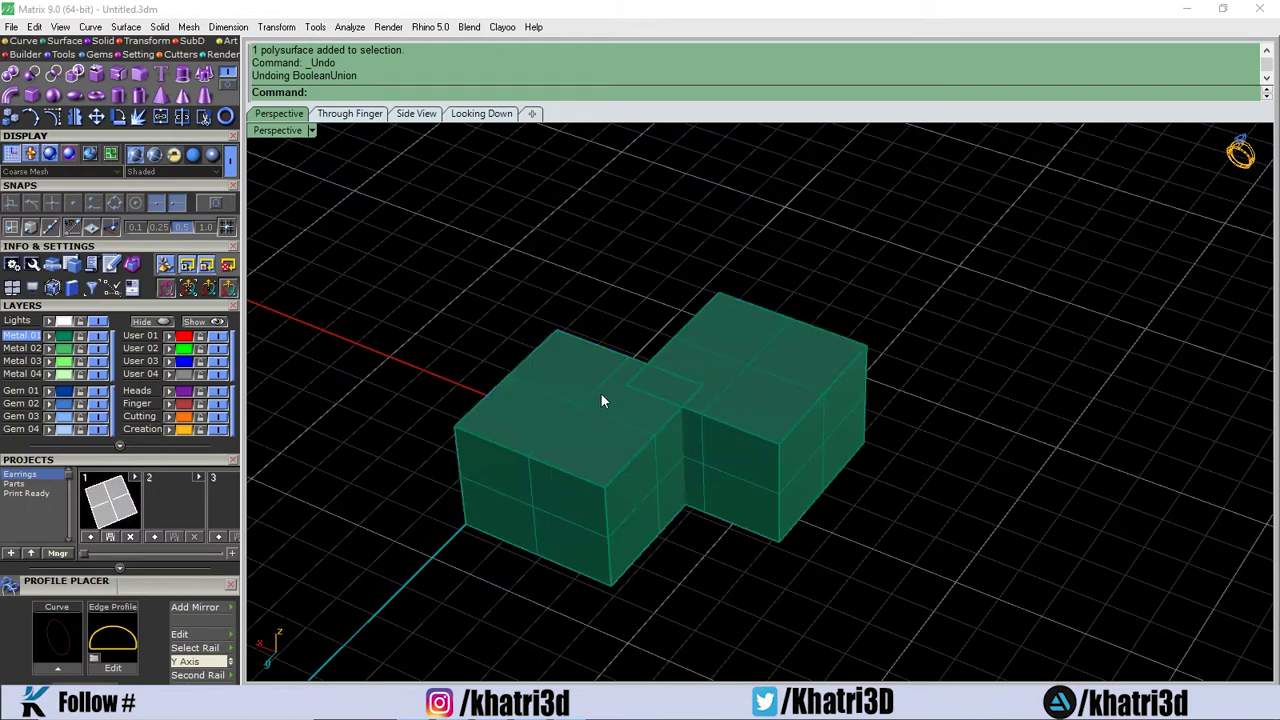
# Subtract the box at the origin from the offset box with BooleanDifference, keeping DeleteInput=Yes
pyautogui.click(781, 397)
pyautogui.write('BooleanDifference')
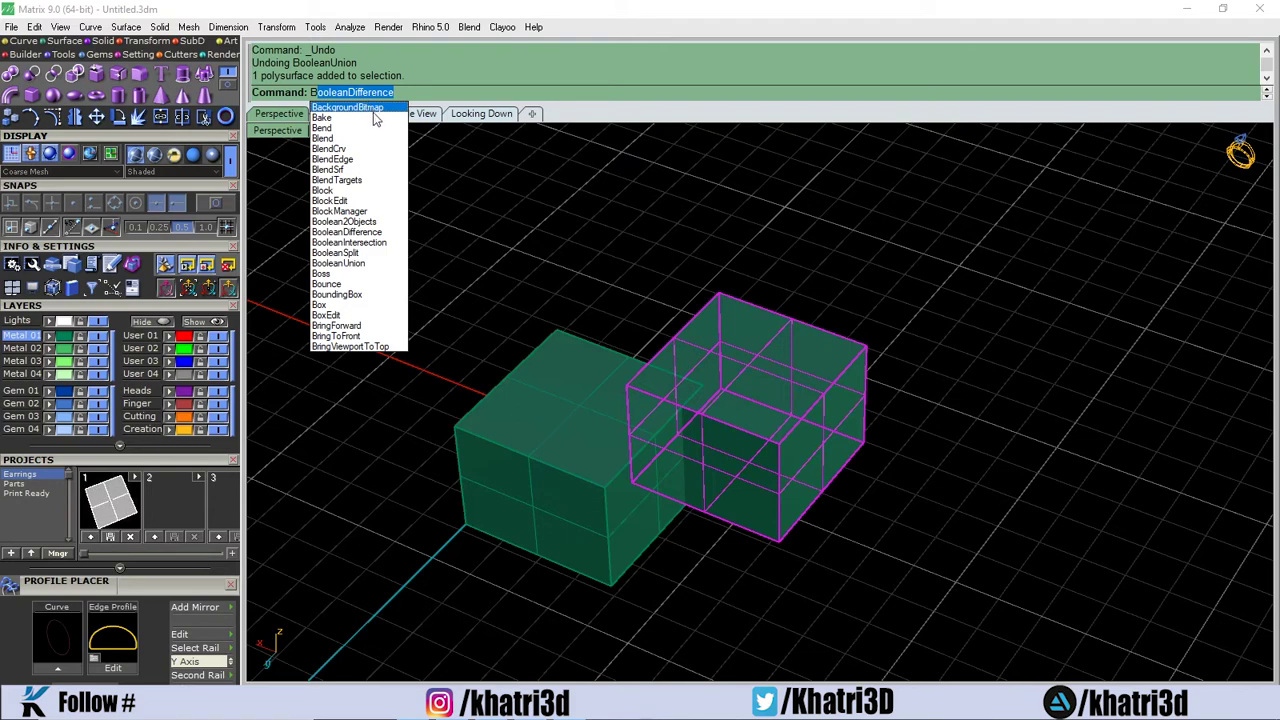
pyautogui.press('Return')
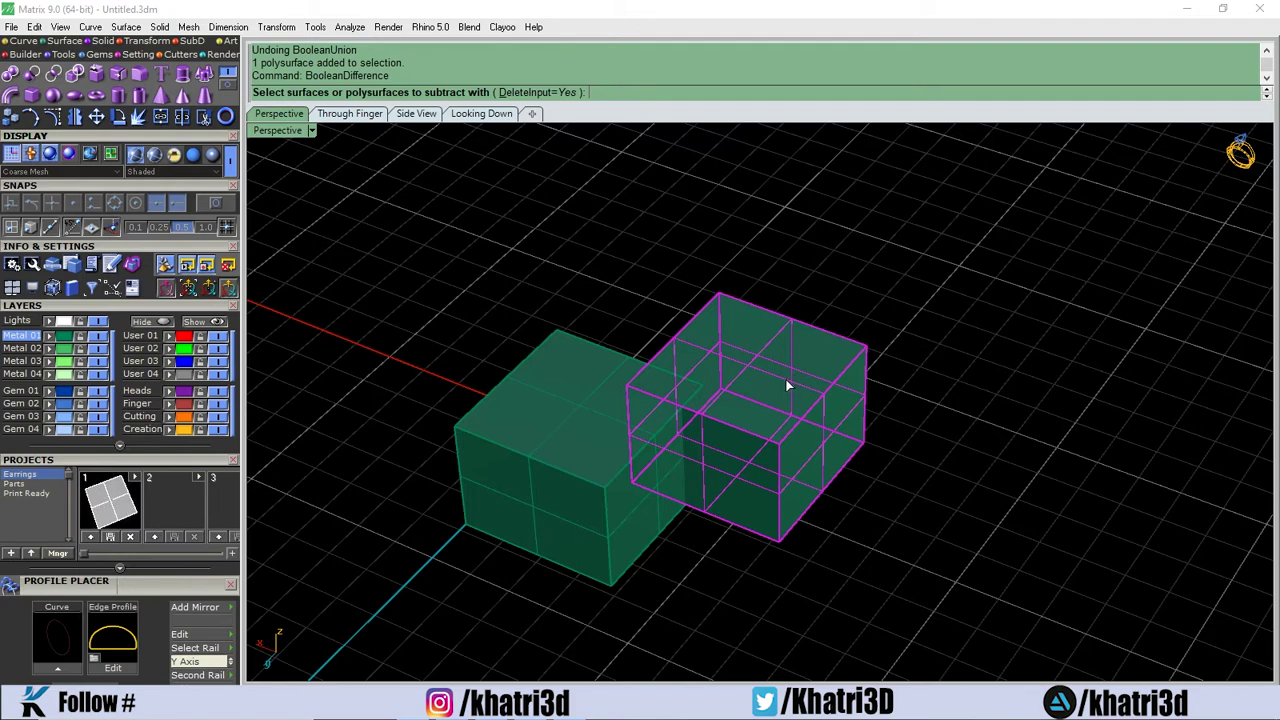
pyautogui.click(550, 404)
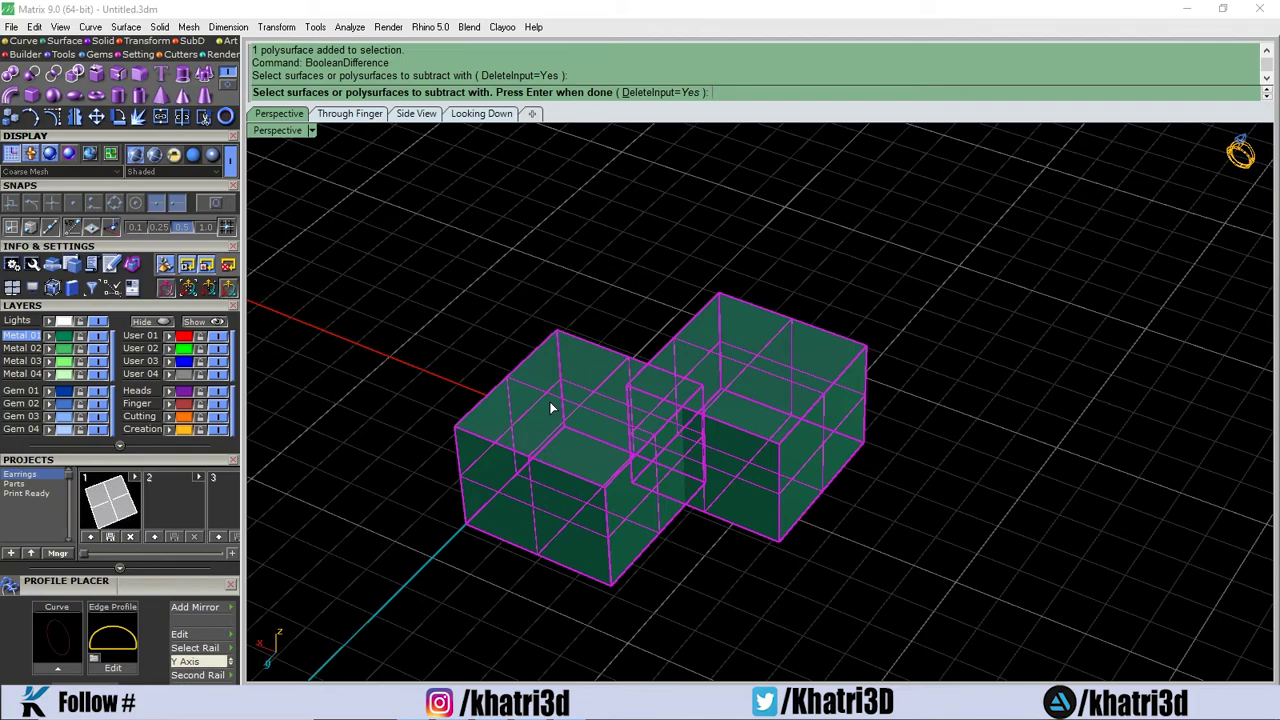
pyautogui.press('Return')
# Inspect the notch cut into the remaining box, and undo the Boolean difference
pyautogui.moveTo(537, 443); pyautogui.dragTo(690, 362, button='right')
pyautogui.scroll(5, 666, 420)
pyautogui.scroll(-6, 526, 490)
pyautogui.scroll(5, 655, 502)
pyautogui.scroll(-6, 683, 319)
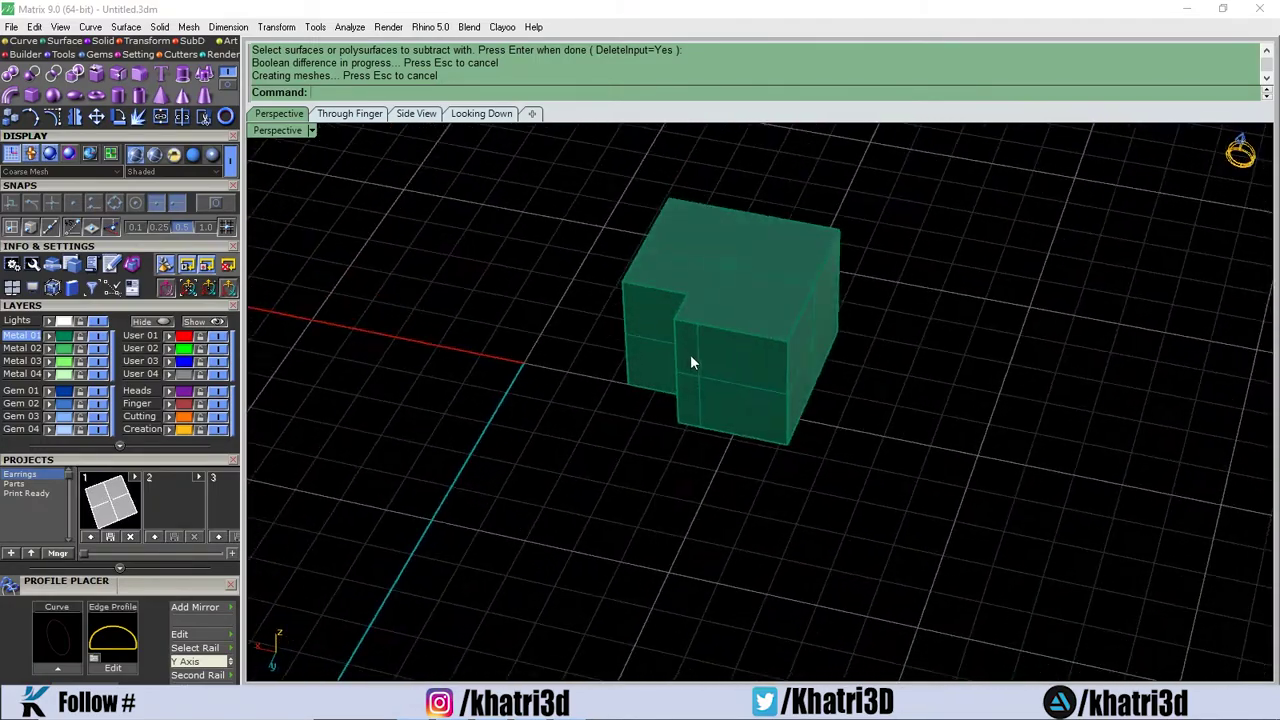
pyautogui.hotkey('ctrl', 'z')
pyautogui.click(741, 502)
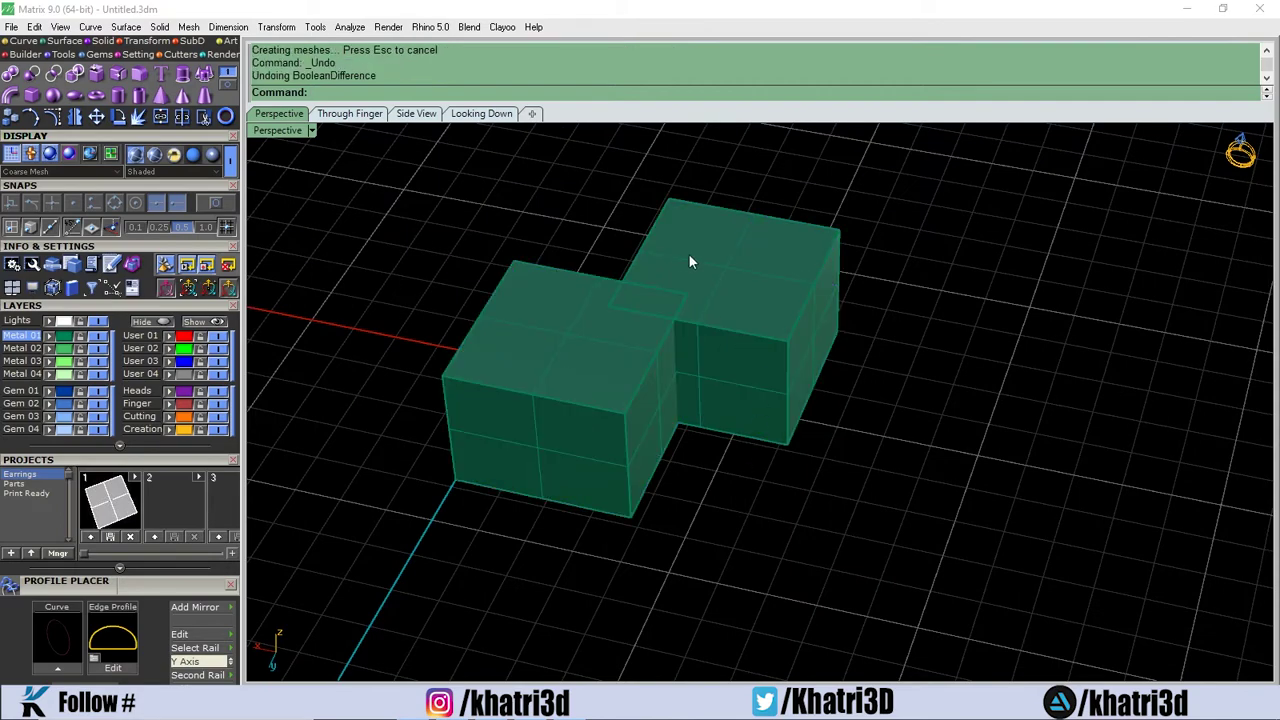
# Examine the region where the two boxes overlap, highlighting the boxes and viewing it from above
pyautogui.moveTo(690, 262); pyautogui.dragTo(601, 350, button='right')
pyautogui.click(567, 358)
pyautogui.scroll(3, 633, 370)
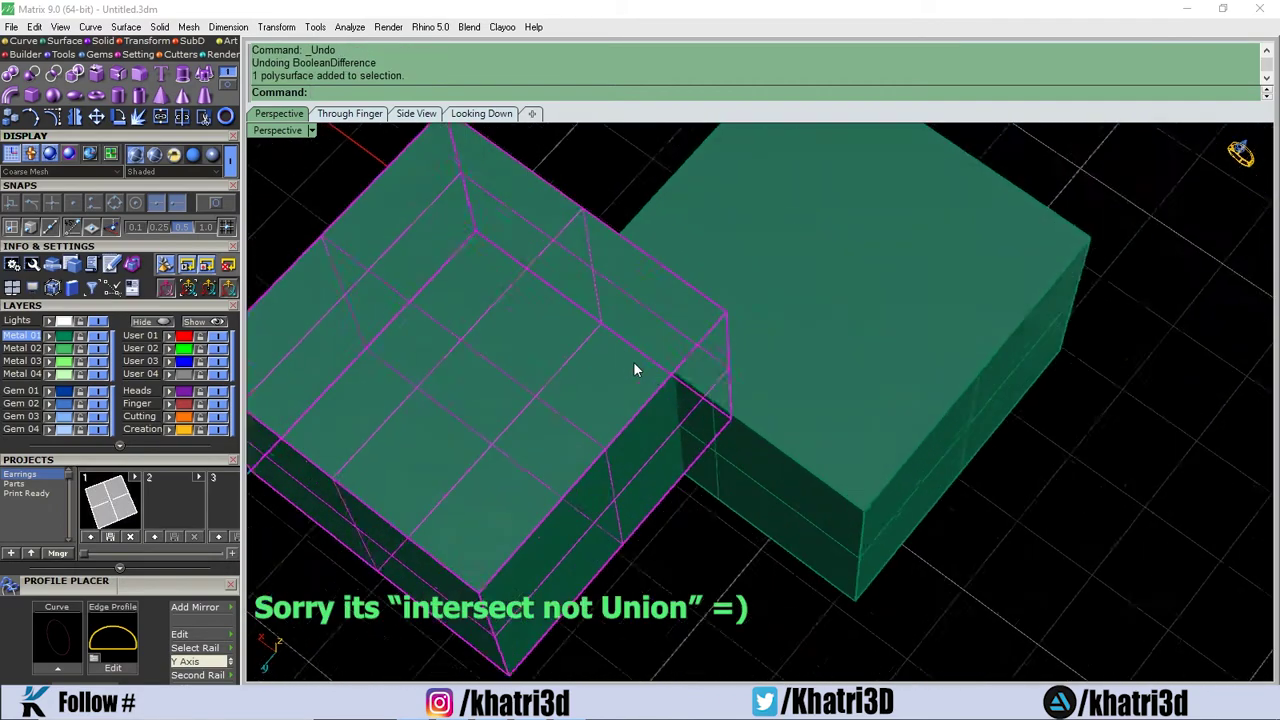
pyautogui.scroll(3, 633, 370)
pyautogui.scroll(-5, 634, 363)
pyautogui.click(687, 545)
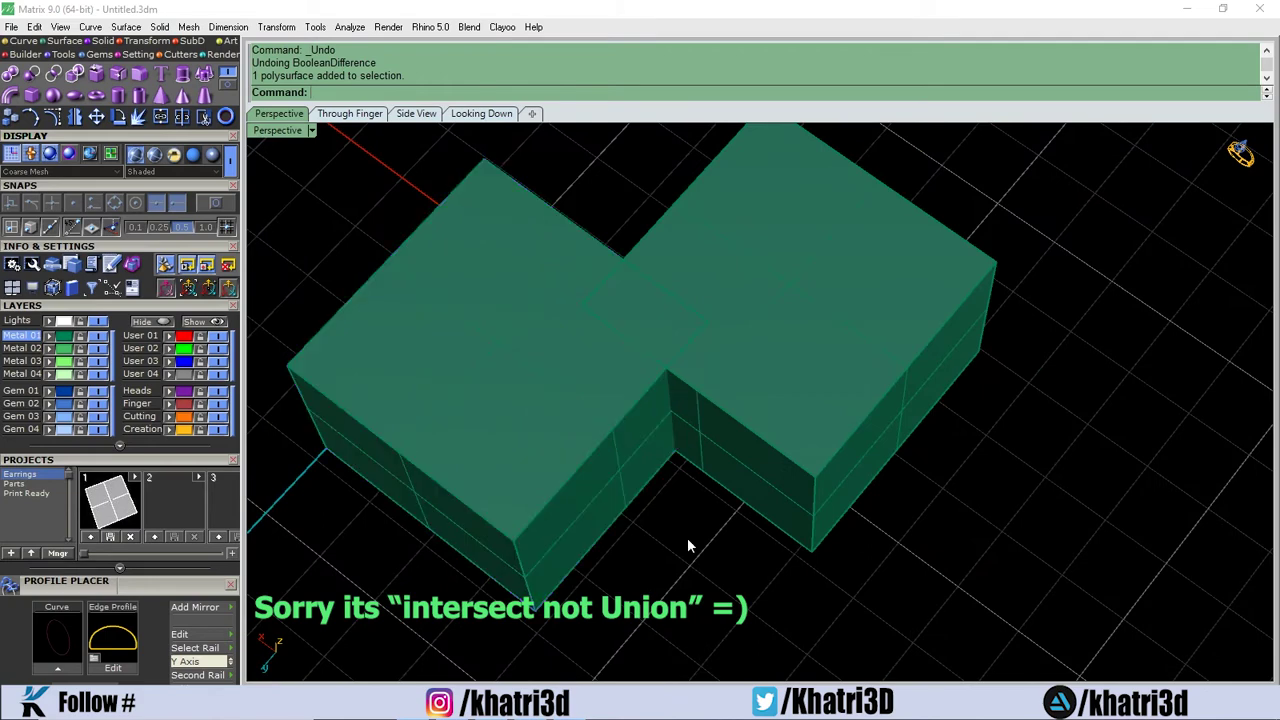
pyautogui.click(753, 382)
pyautogui.keyDown('shift'); pyautogui.click(545, 376); pyautogui.keyUp('shift')
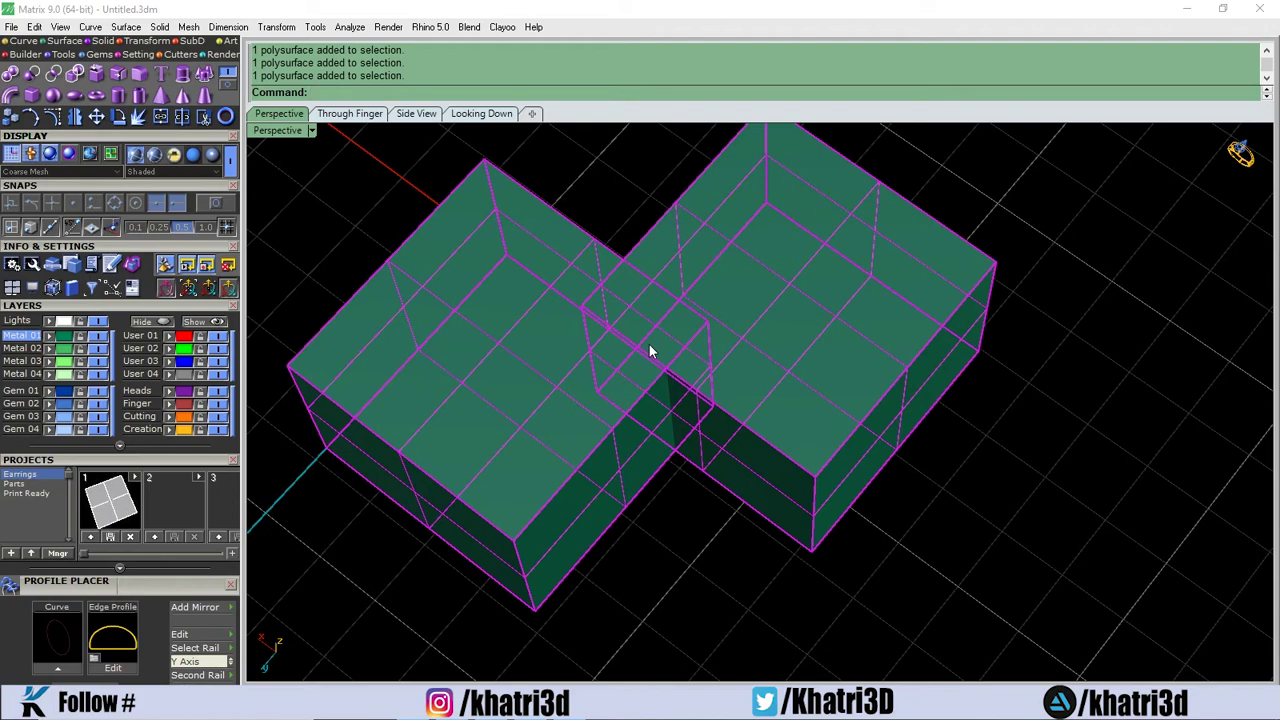
pyautogui.click(667, 561)
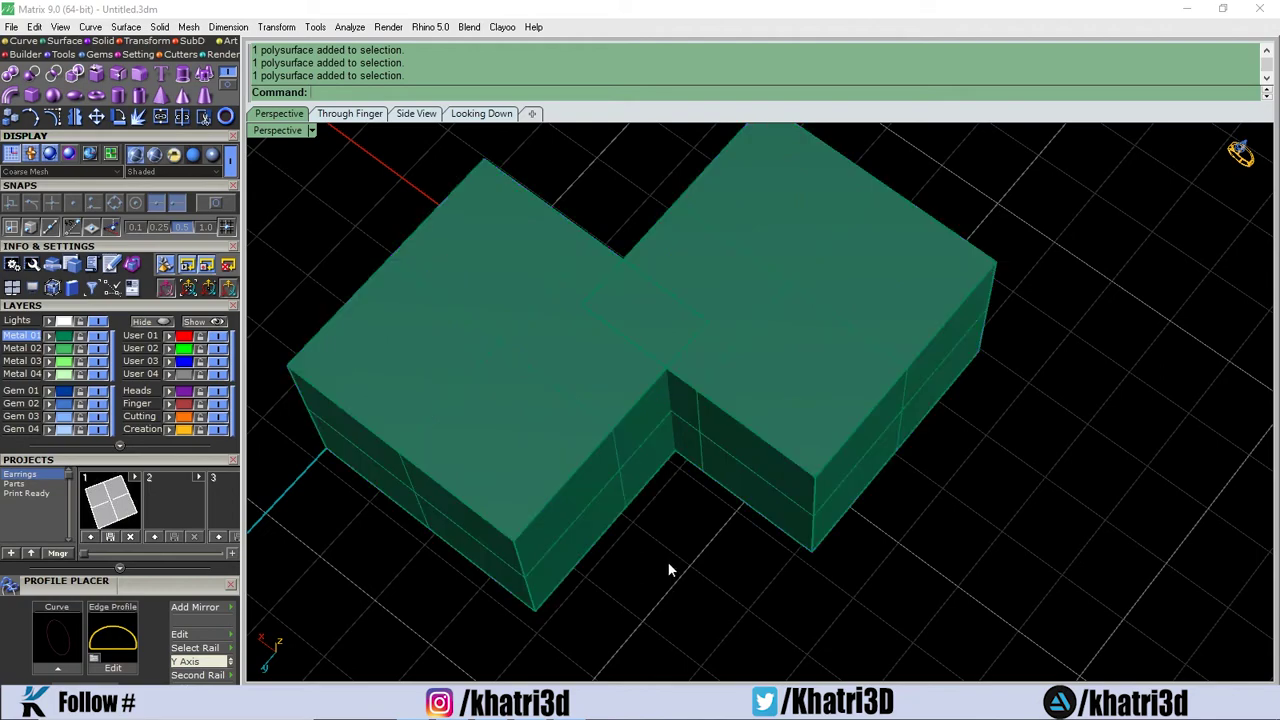
pyautogui.moveTo(663, 400)
pyautogui.mouseDown(button='right')
pyautogui.moveTo(658, 474)
pyautogui.moveTo(590, 372)
pyautogui.moveTo(591, 390)
pyautogui.moveTo(640, 405)
pyautogui.mouseUp(button='right')
pyautogui.scroll(4, 586, 365)
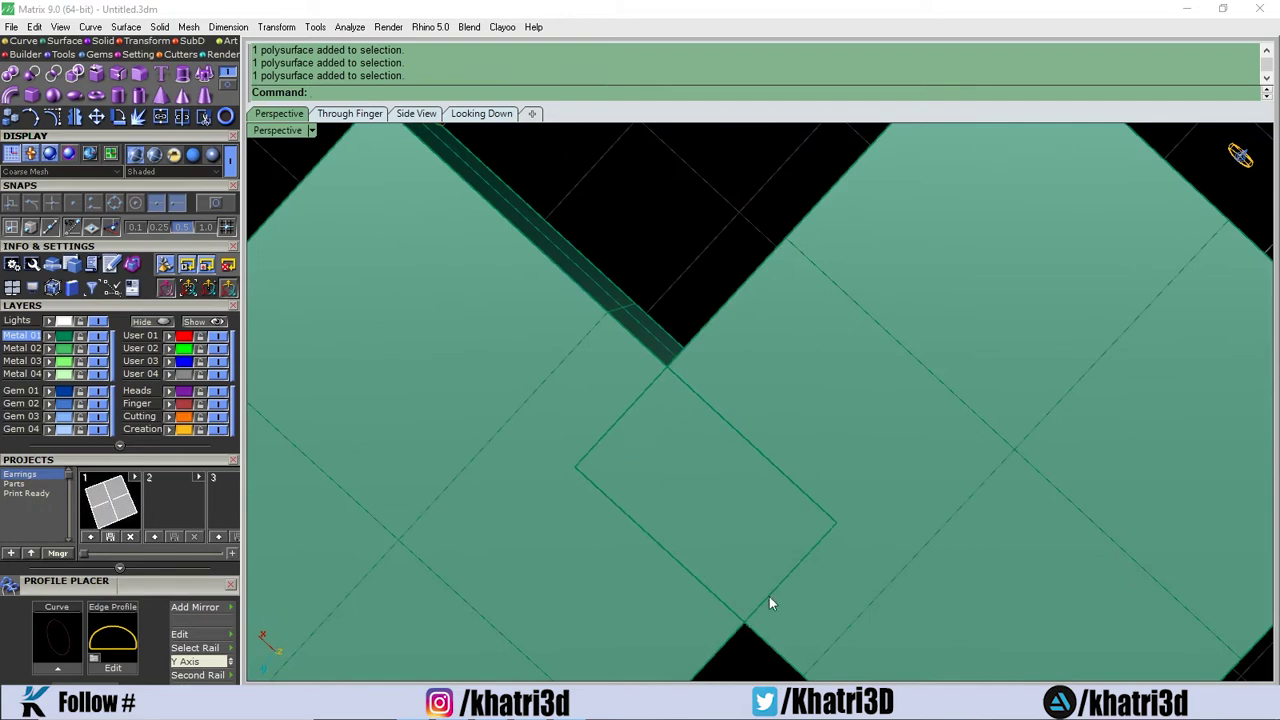
pyautogui.scroll(-6, 574, 443)
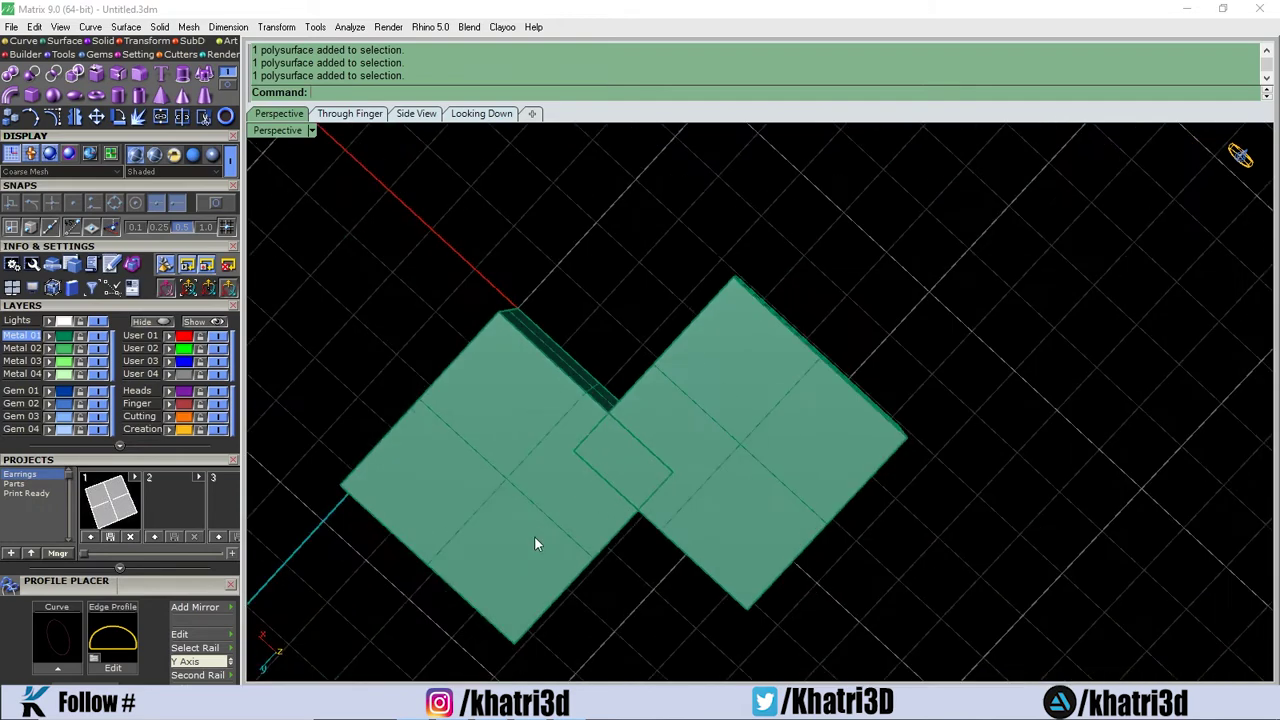
pyautogui.moveTo(534, 543); pyautogui.dragTo(545, 408, button='right')
# Run BooleanIntersection on the offset box and the origin box to keep only their shared volume
pyautogui.click(535, 396)
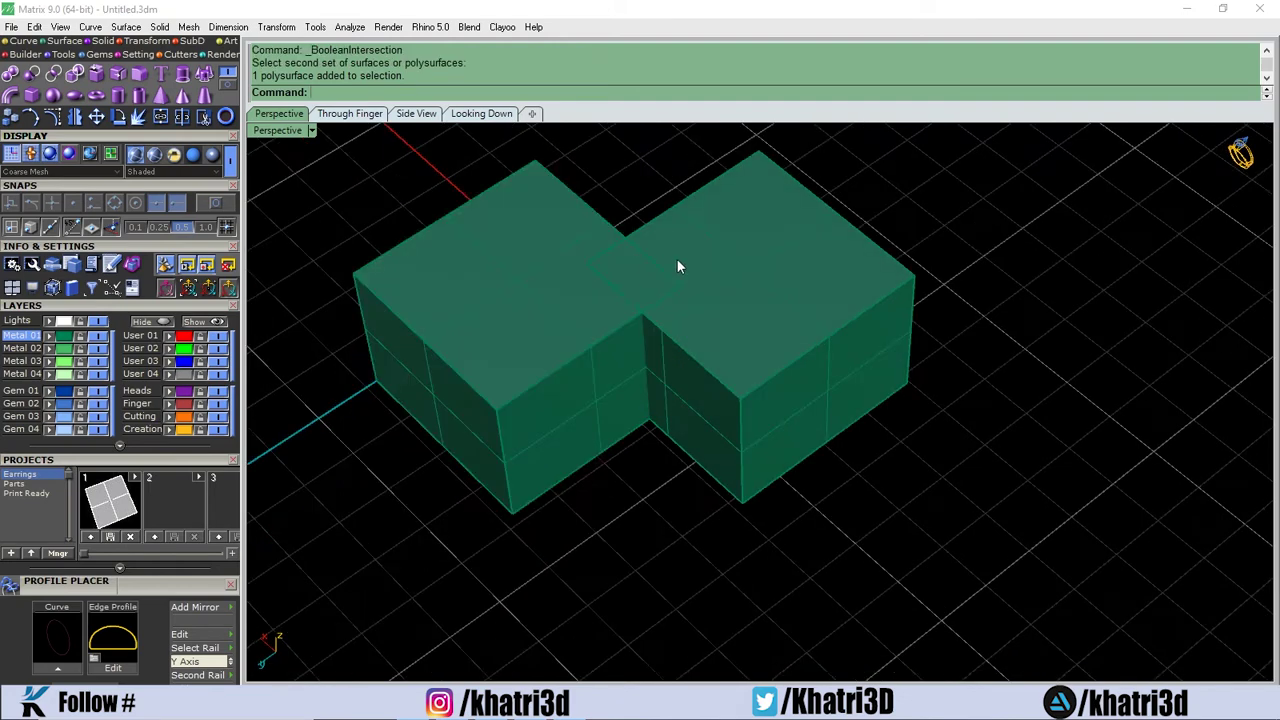
pyautogui.click(743, 288)
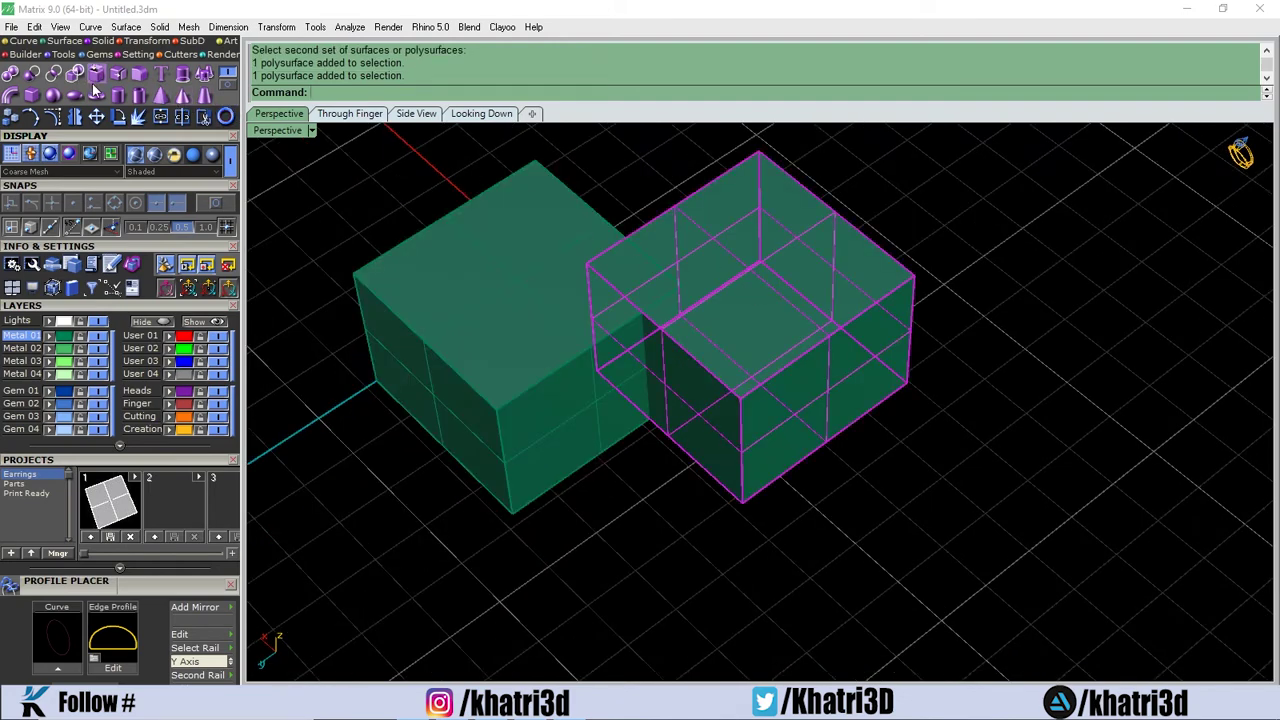
pyautogui.click(54, 75)
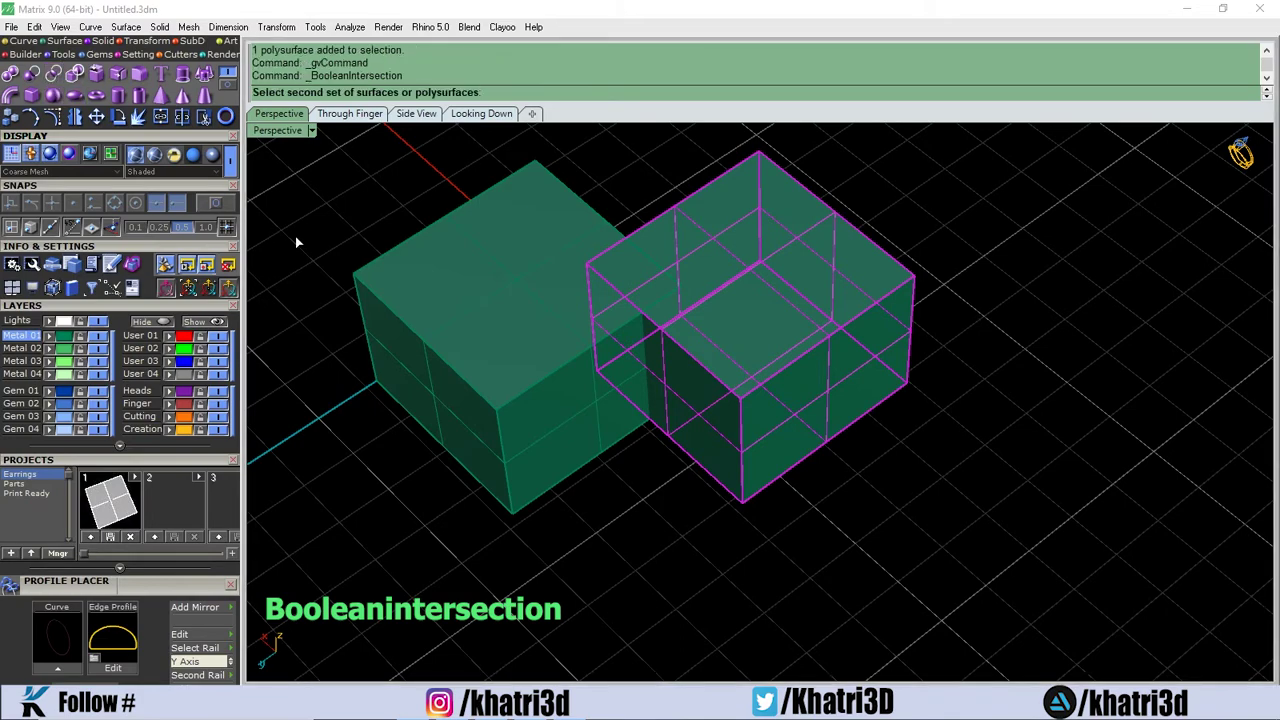
pyautogui.scroll(3, 488, 315)
pyautogui.moveTo(488, 315); pyautogui.dragTo(554, 296, button='right')
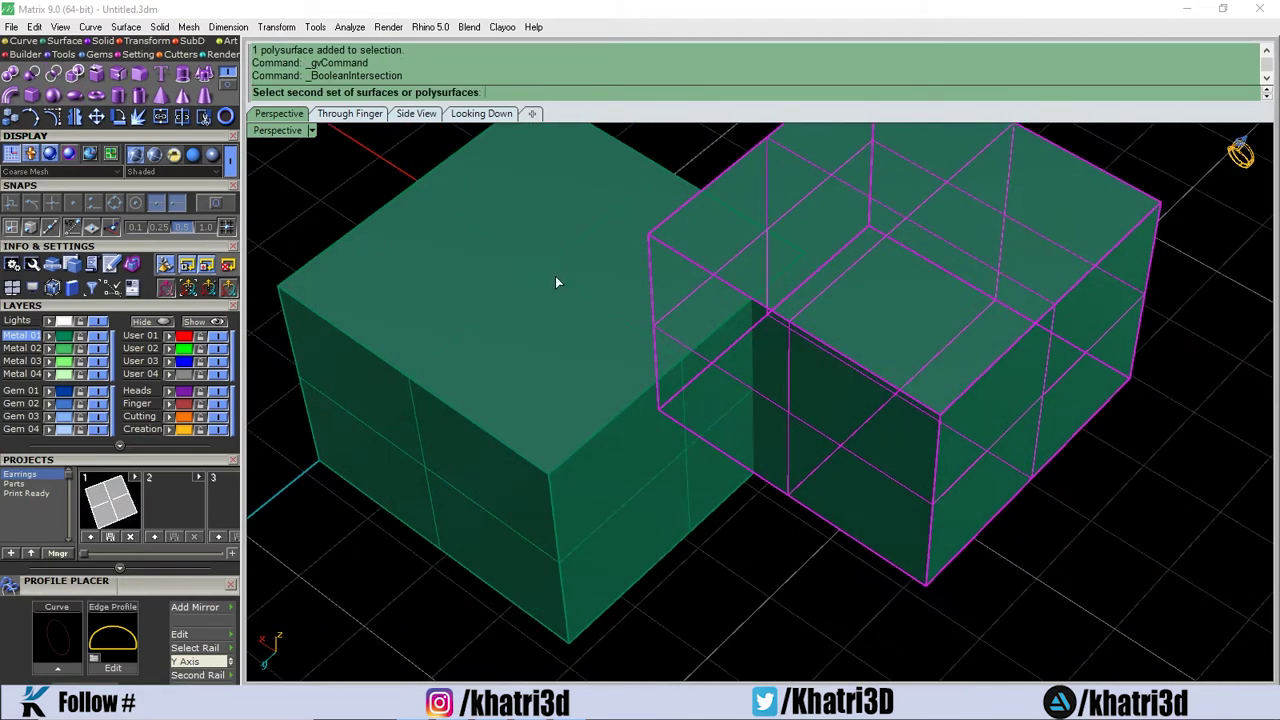
pyautogui.click(556, 280)
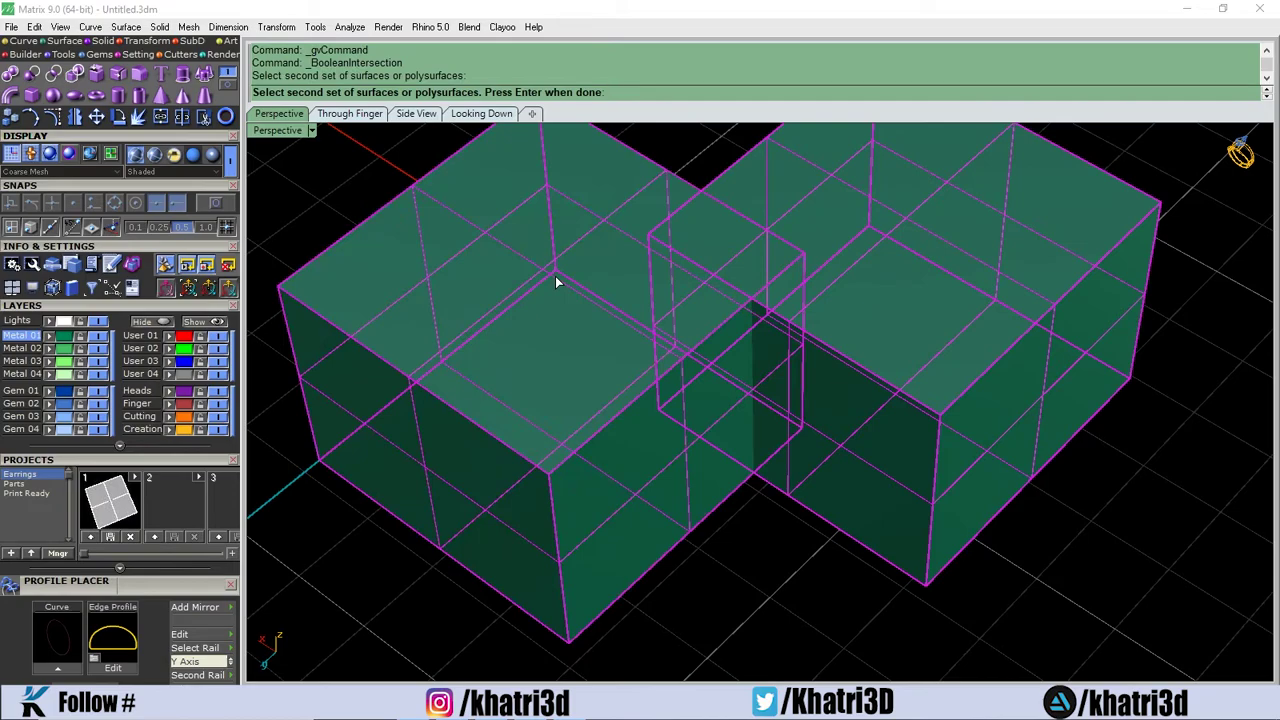
pyautogui.press('Return')
# Inspect the small solid left by the intersection from several angles, and delete it
pyautogui.moveTo(555, 275); pyautogui.dragTo(674, 324, button='right')
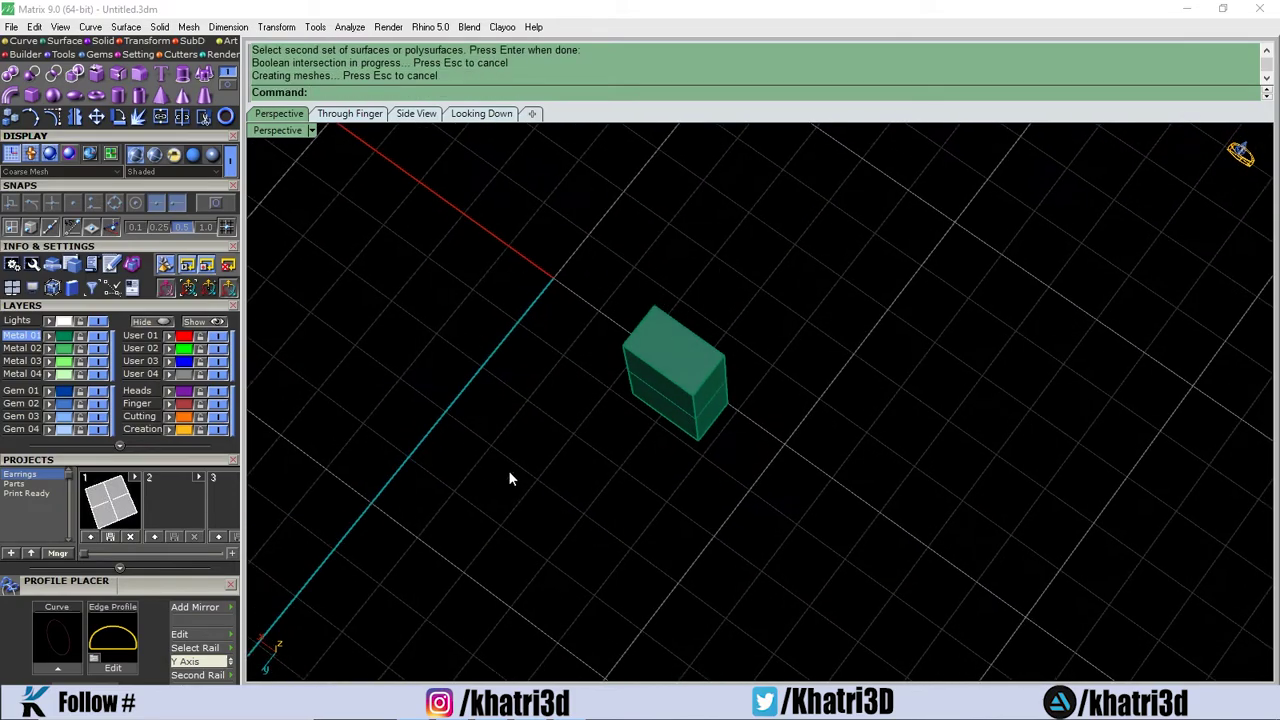
pyautogui.moveTo(720, 362); pyautogui.dragTo(766, 286, button='right')
pyautogui.click(659, 377)
pyautogui.scroll(6, 660, 378)
pyautogui.scroll(-3, 757, 314)
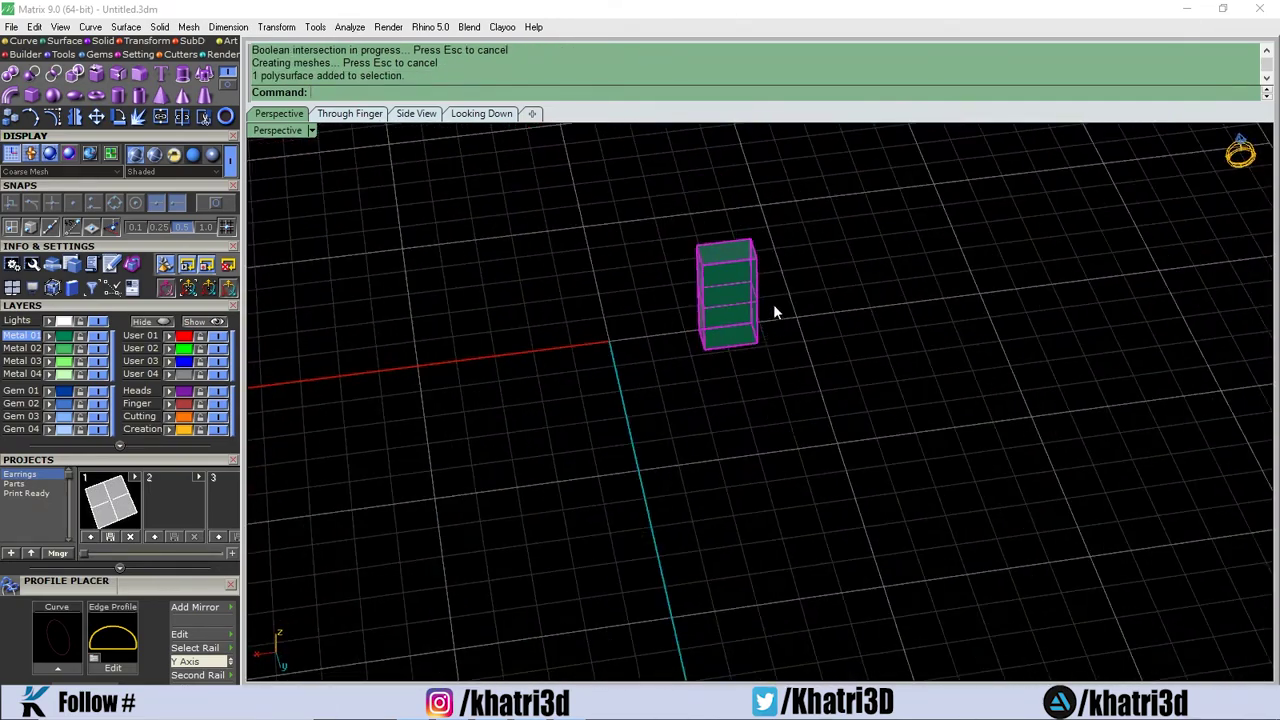
pyautogui.scroll(2, 774, 309)
pyautogui.moveTo(766, 336); pyautogui.dragTo(782, 302, button='right')
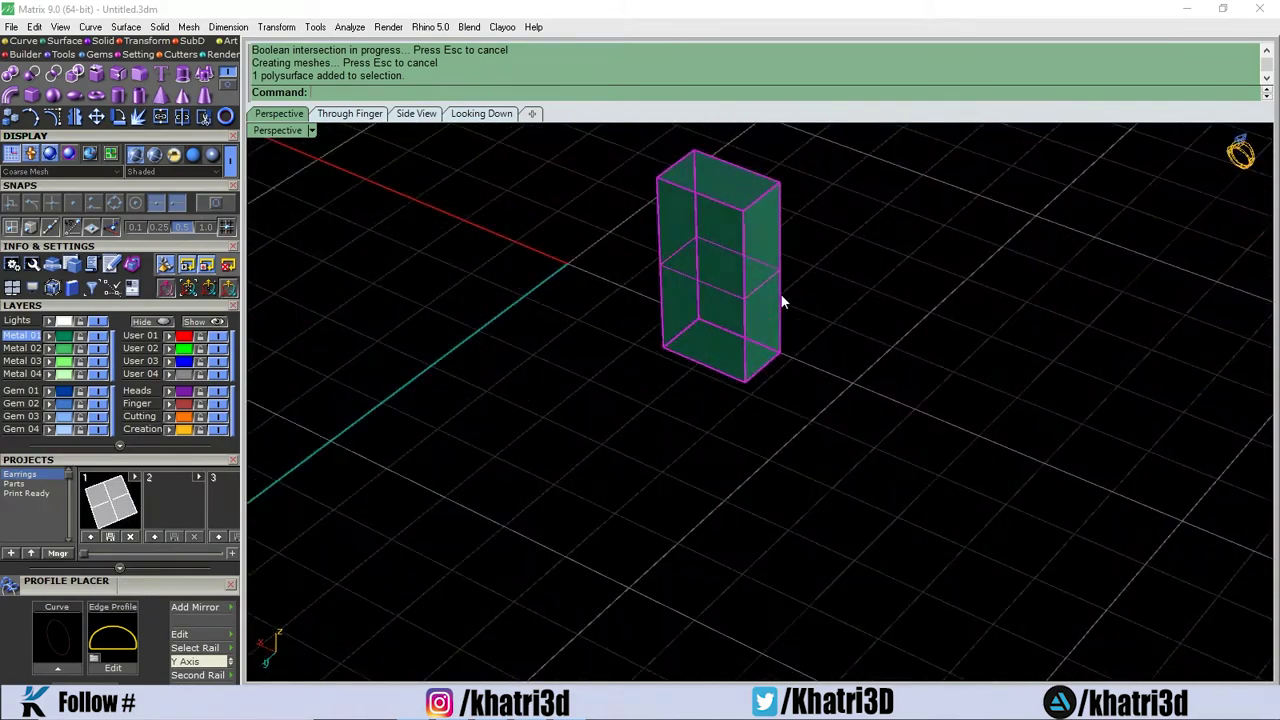
pyautogui.press('Delete')
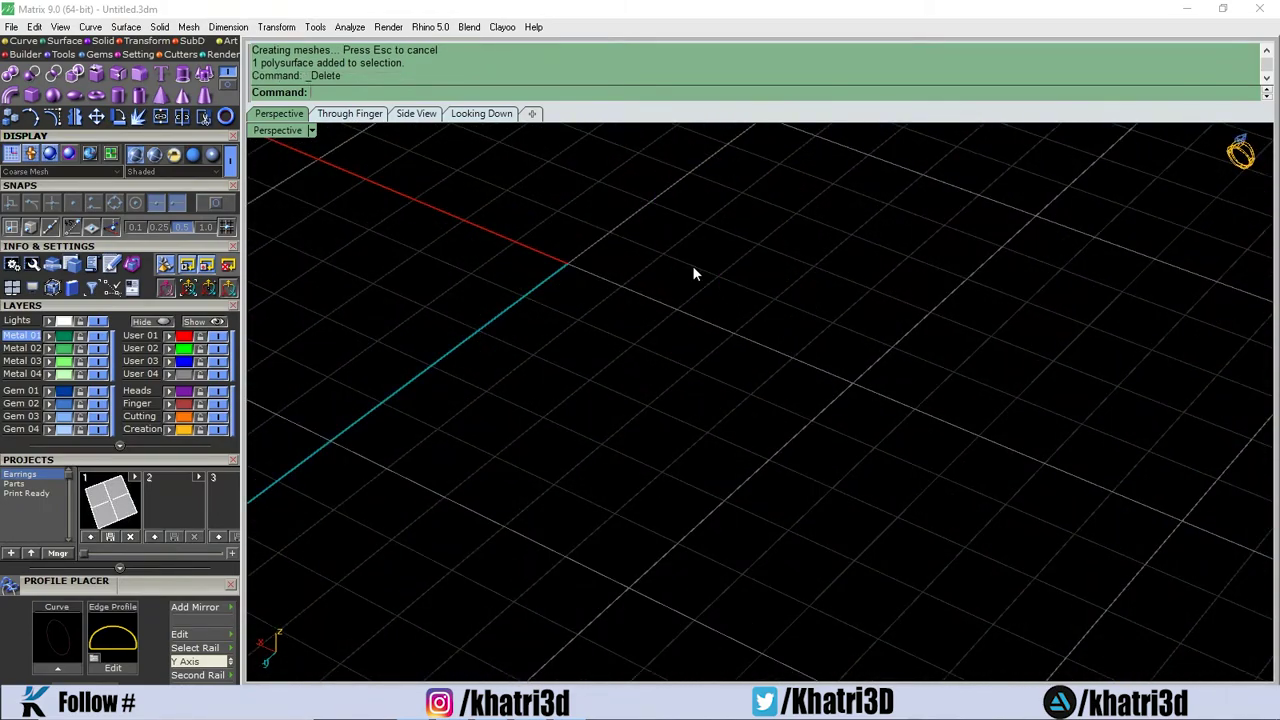
pyautogui.scroll(-2, 698, 277)
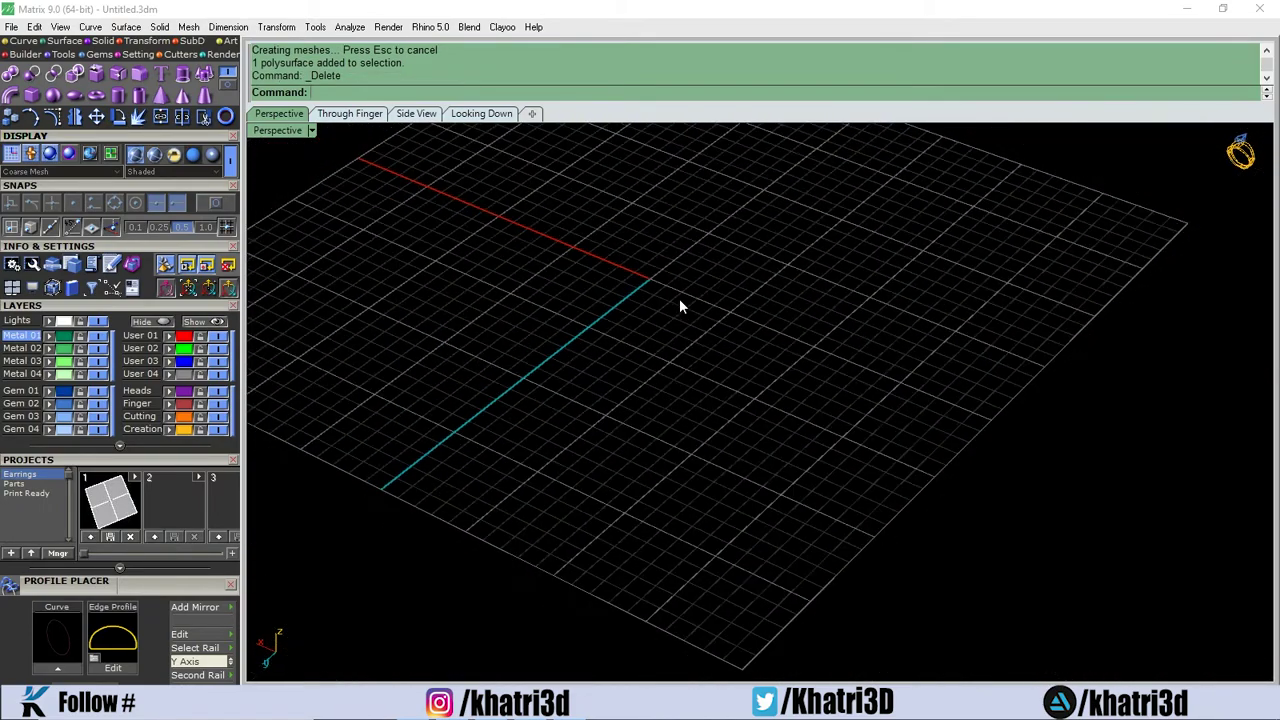
pyautogui.scroll(1, 645, 282)
pyautogui.moveTo(645, 282); pyautogui.dragTo(698, 318, button='right')
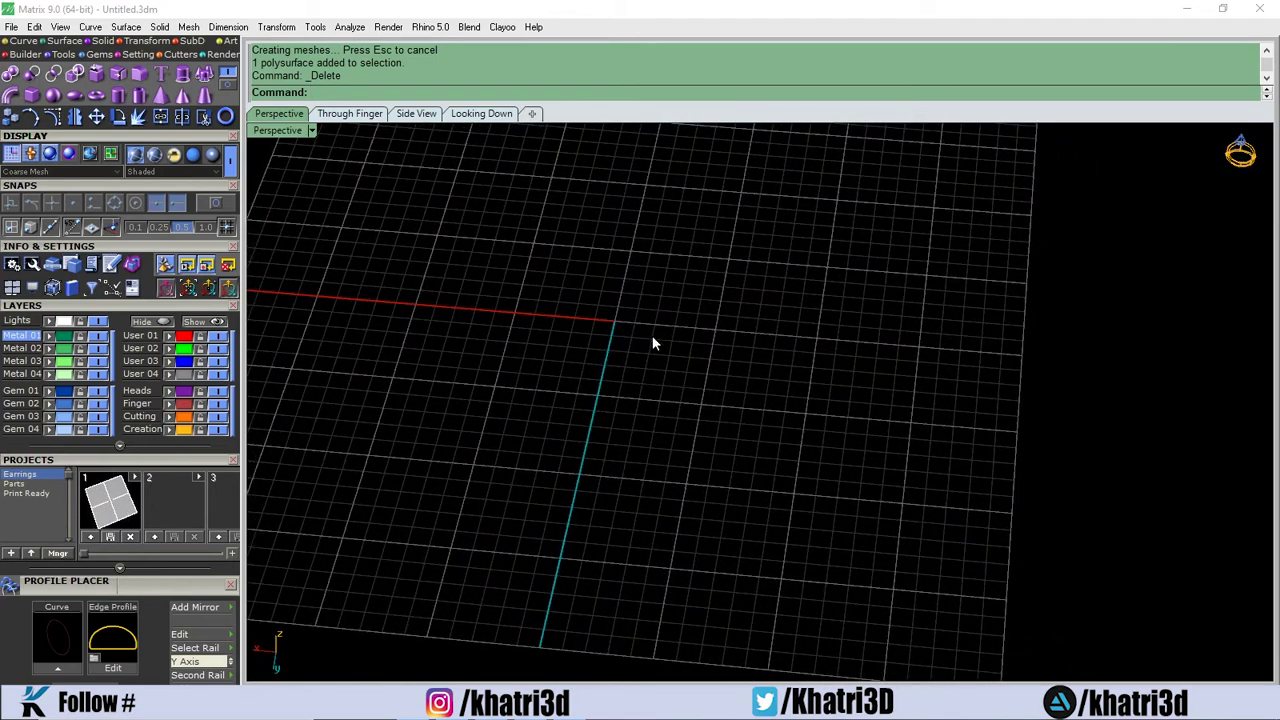
pyautogui.scroll(3, 584, 335)
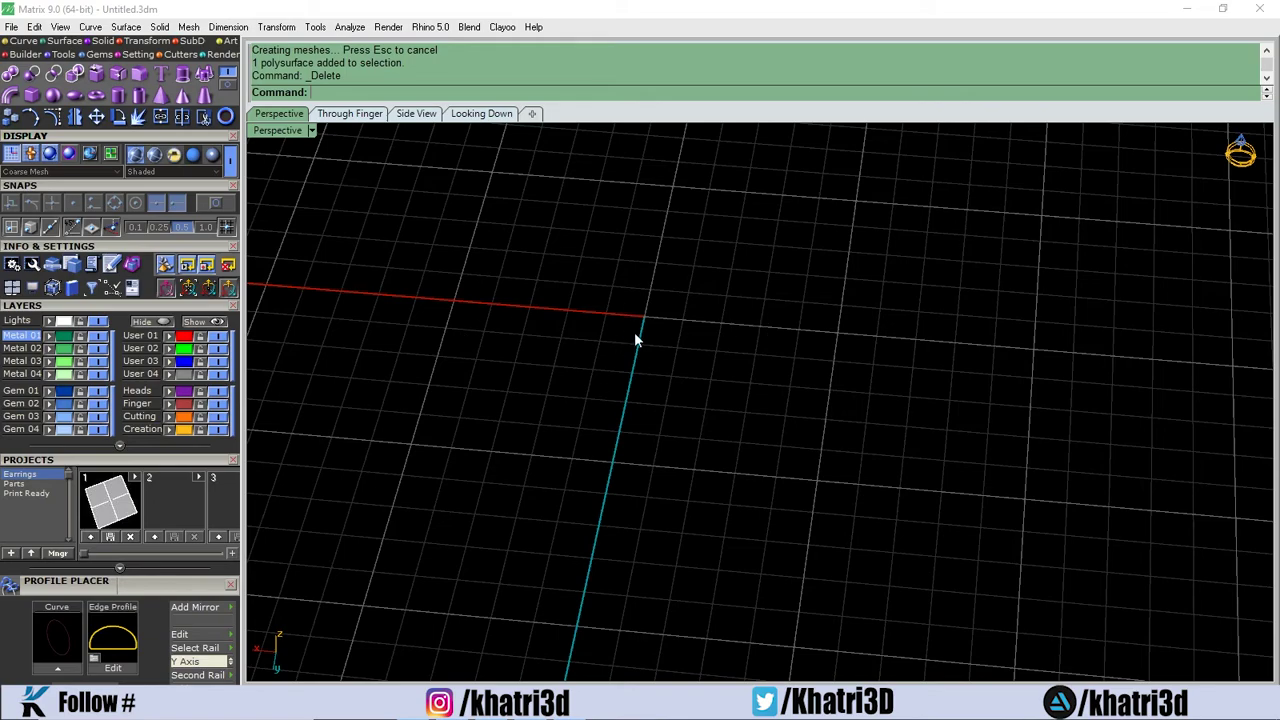
# Create a 4 × 4 × 4 box with its first base corner at the origin
pyautogui.moveTo(635, 338); pyautogui.dragTo(521, 292, button='right')
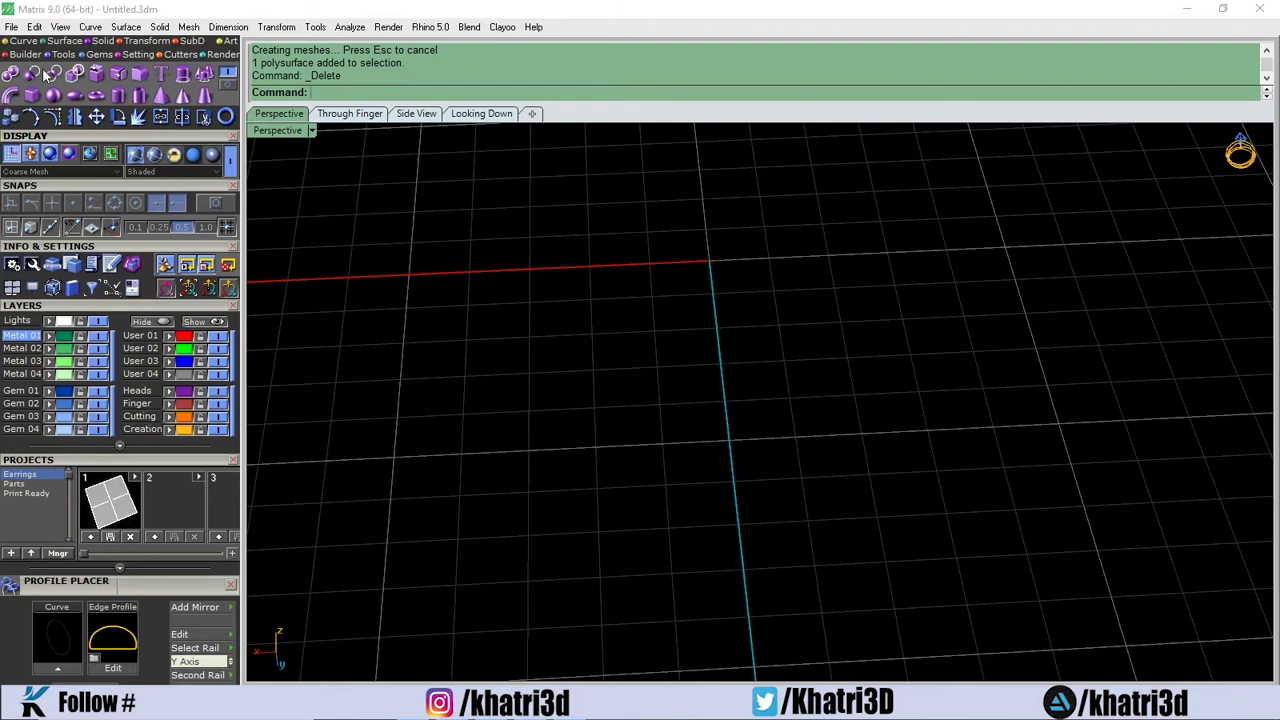
pyautogui.click(19, 98)
pyautogui.click(34, 98)
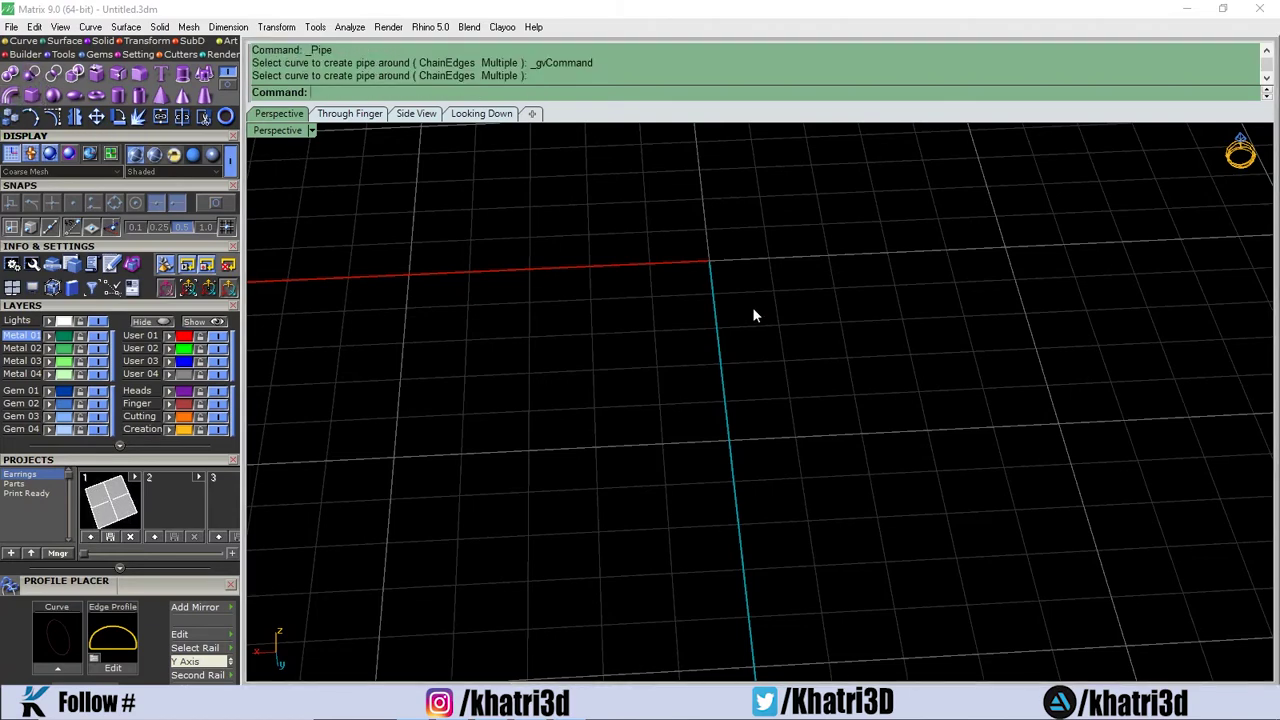
pyautogui.click(36, 99)
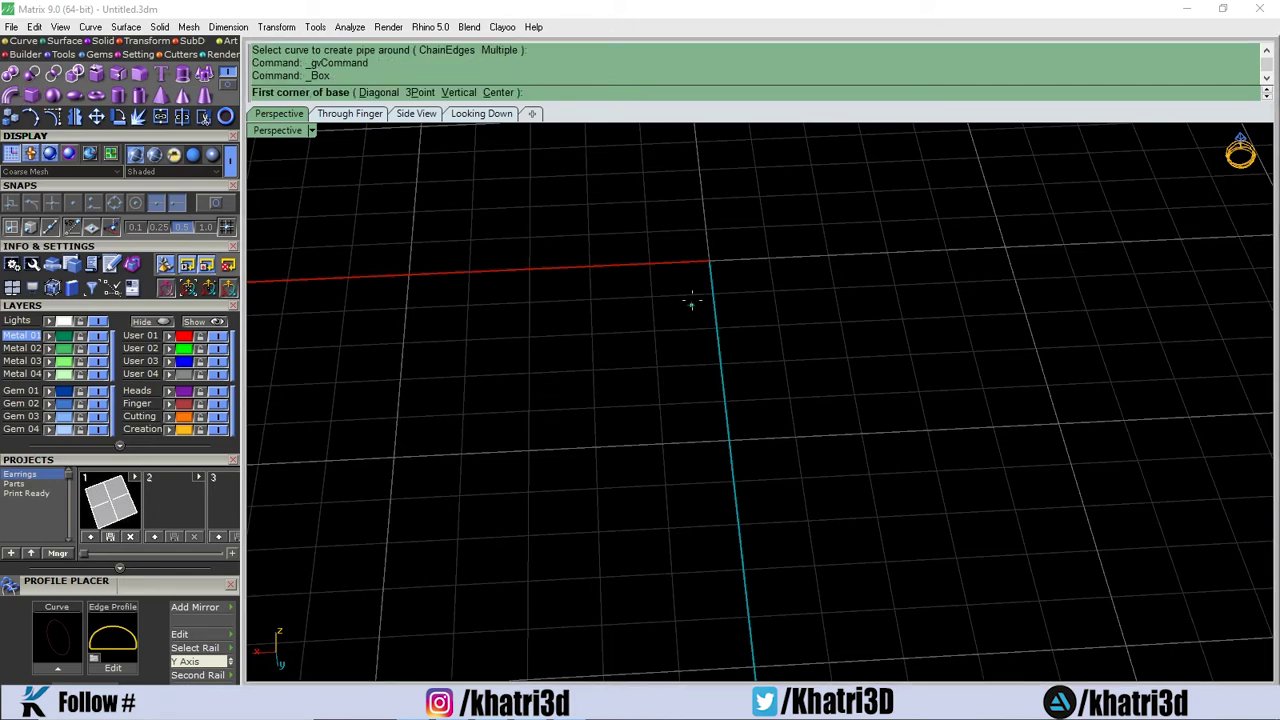
pyautogui.click(705, 265)
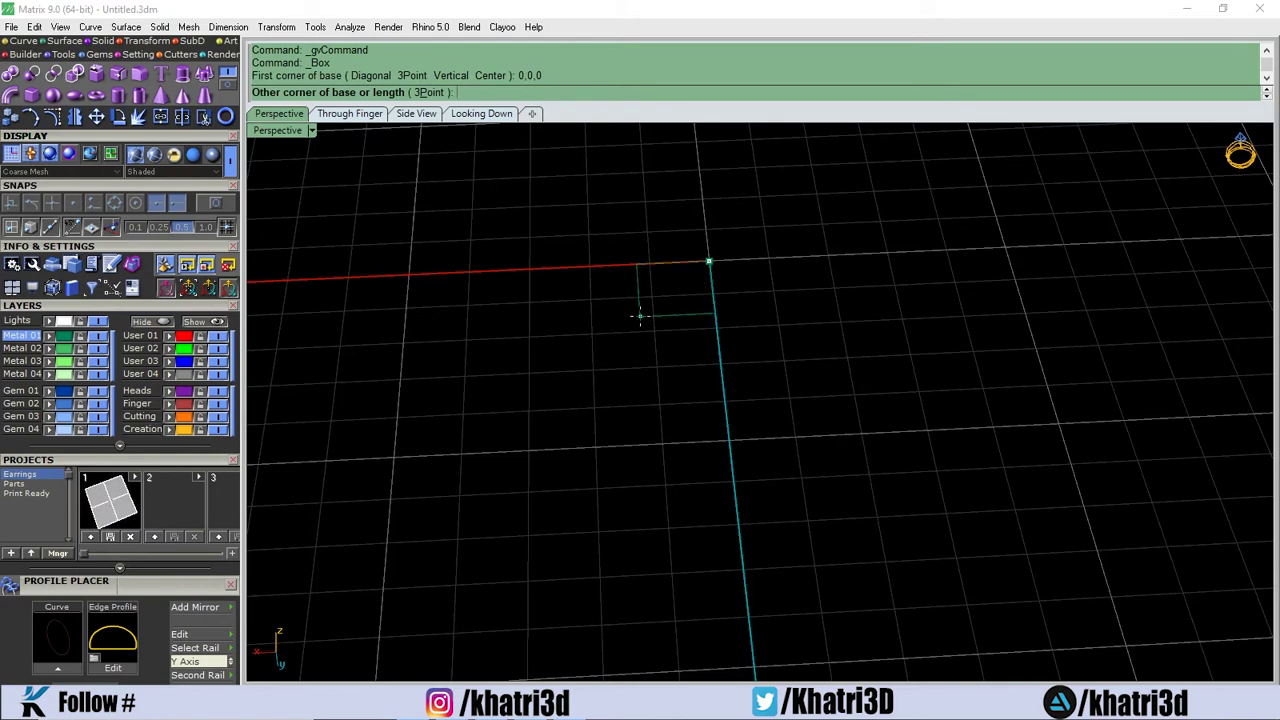
pyautogui.write('4')
pyautogui.press('Return')
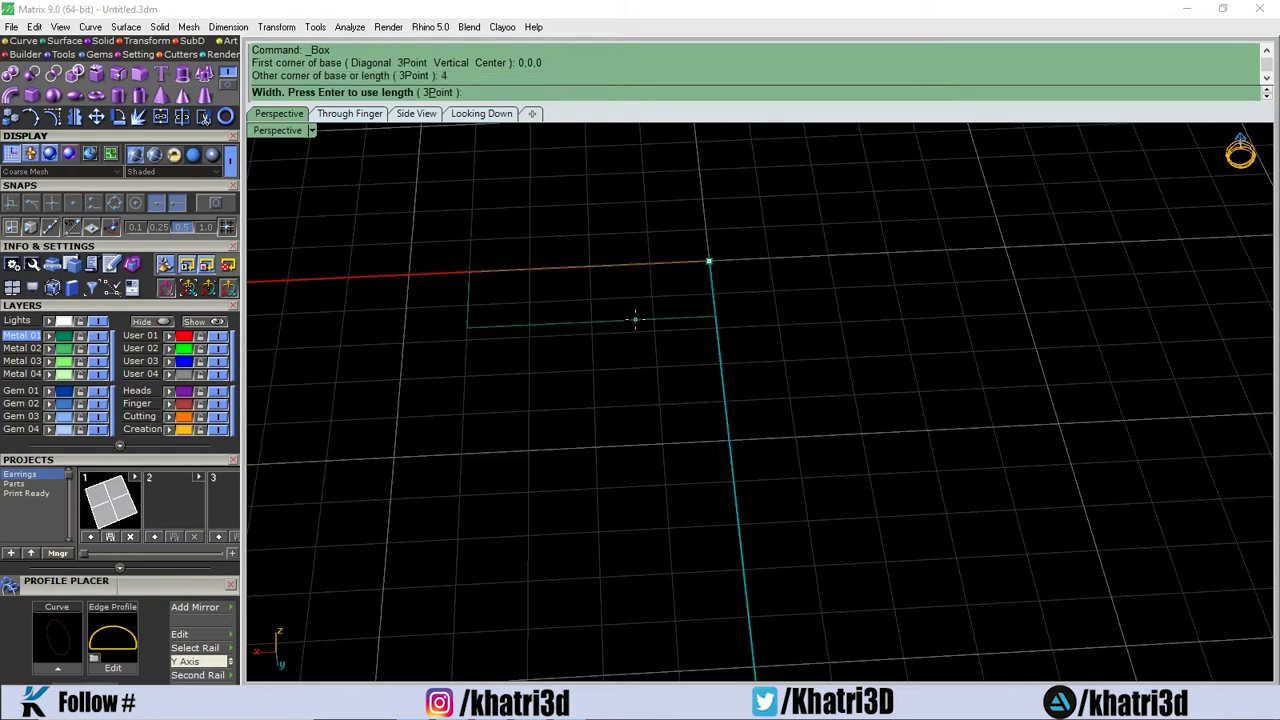
pyautogui.write('4')
pyautogui.press('Return')
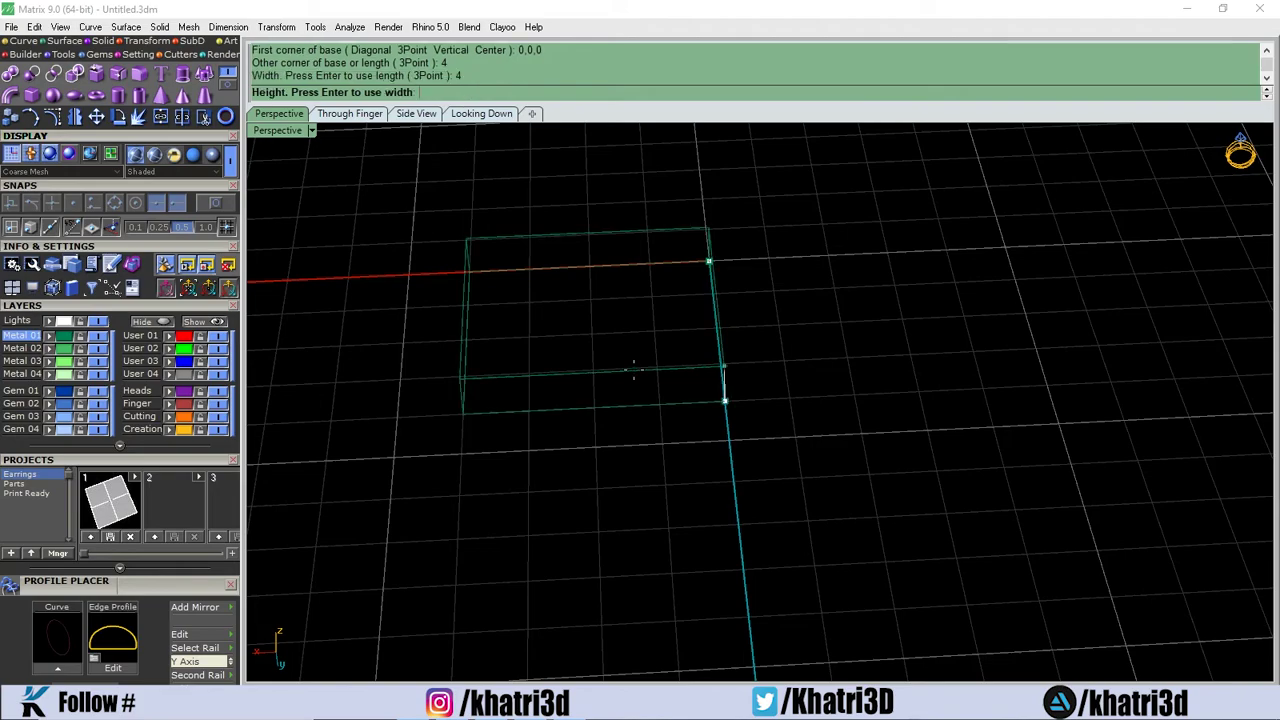
pyautogui.write('4')
pyautogui.press('Return')
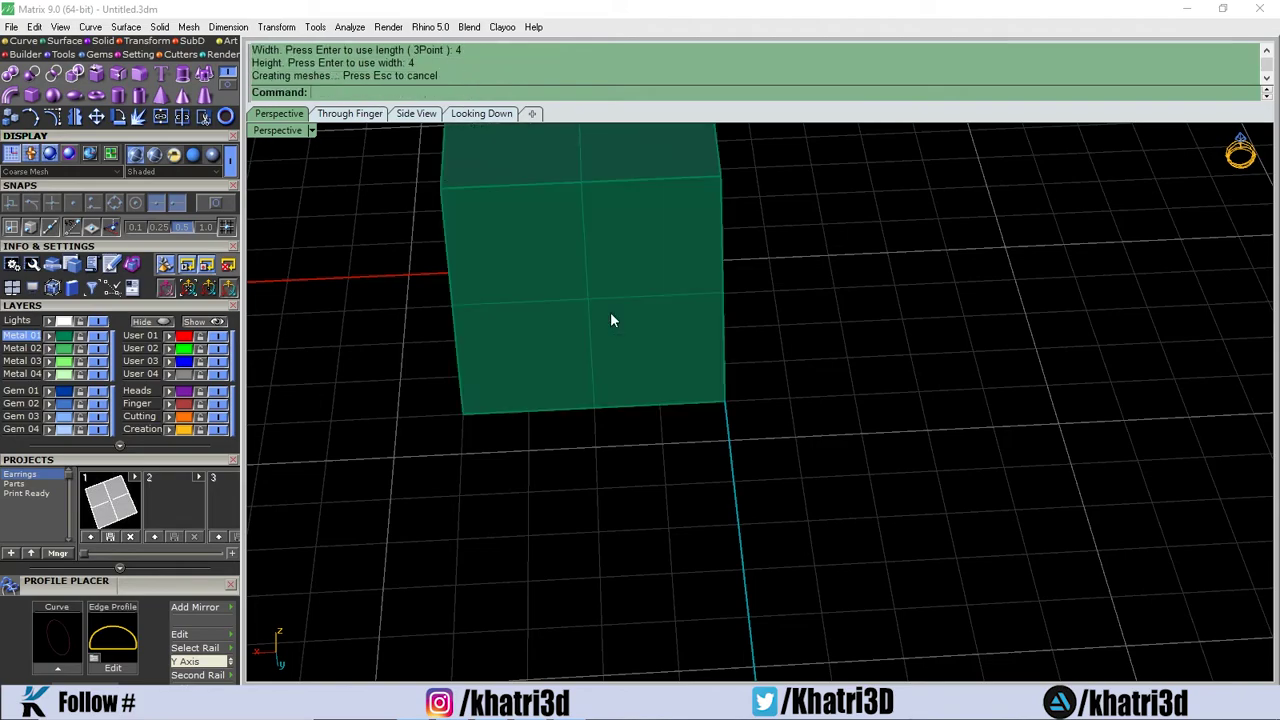
# Examine the box from several sides, briefly highlighting it
pyautogui.scroll(-3, 625, 310)
pyautogui.moveTo(640, 309); pyautogui.dragTo(667, 298, button='right')
pyautogui.scroll(2, 668, 306)
pyautogui.click(622, 280)
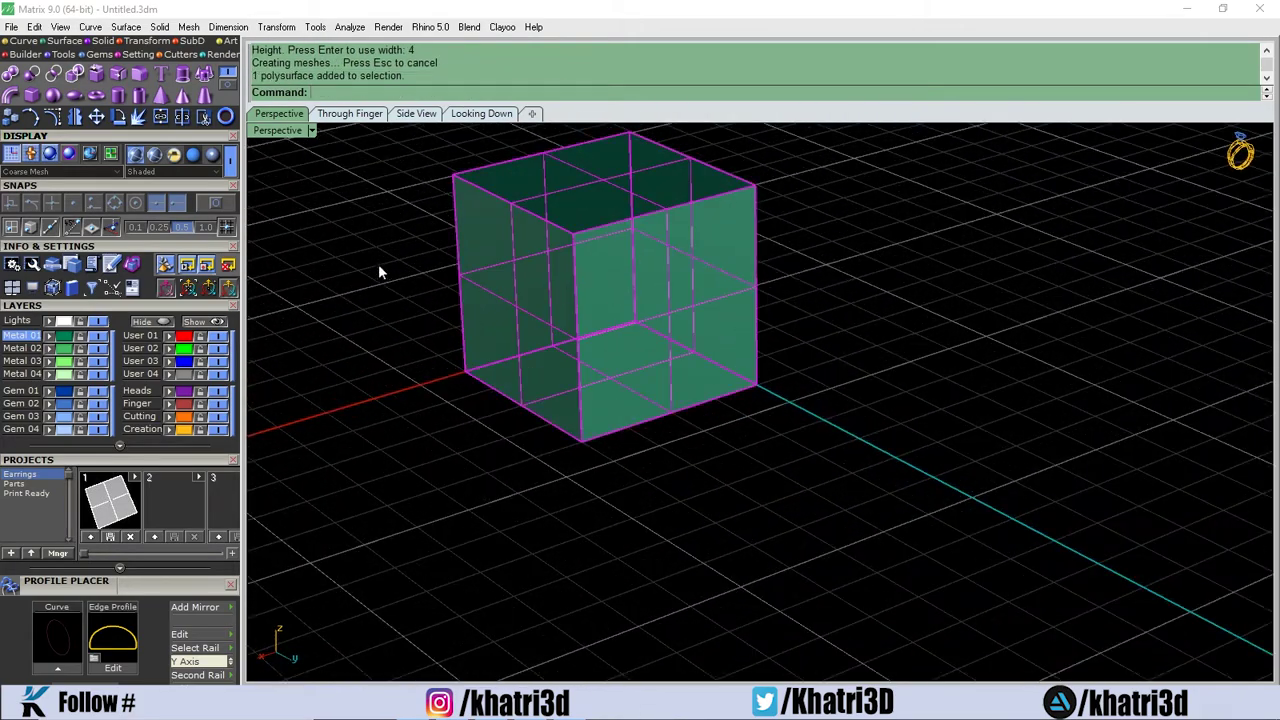
pyautogui.moveTo(378, 264); pyautogui.dragTo(606, 251, button='right')
pyautogui.click(853, 320)
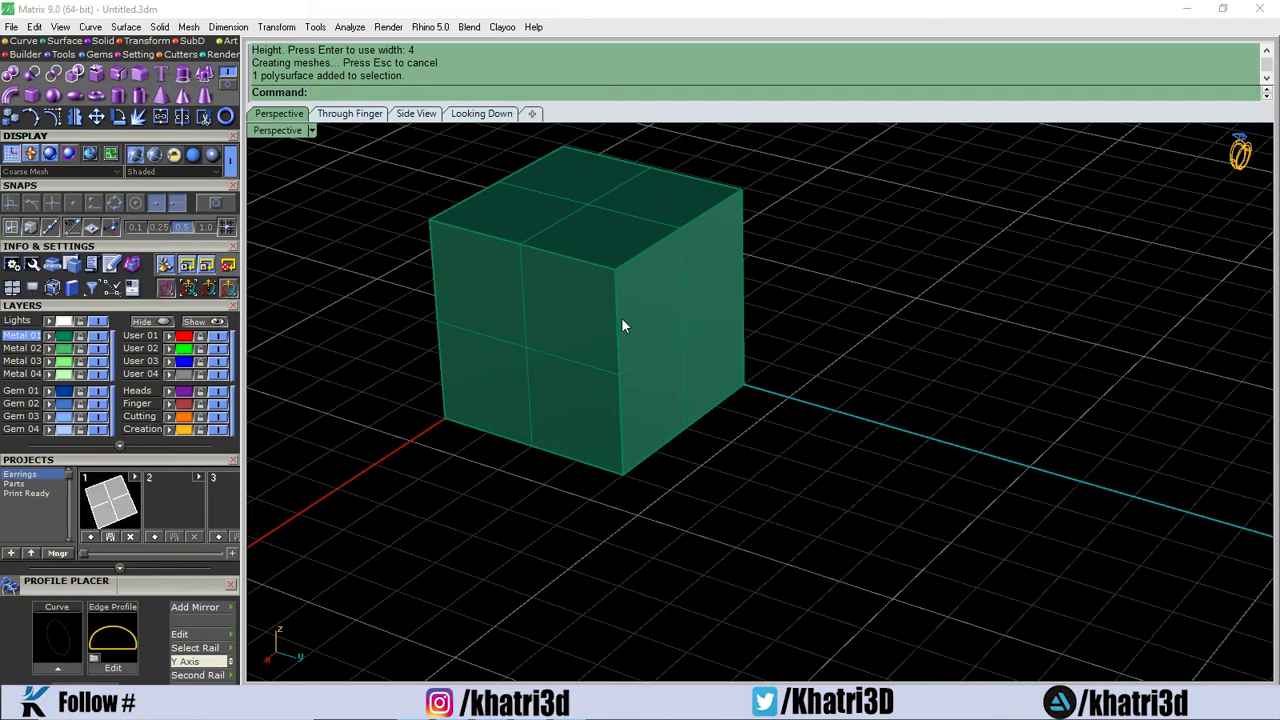
pyautogui.moveTo(632, 322); pyautogui.dragTo(880, 306, button='right')
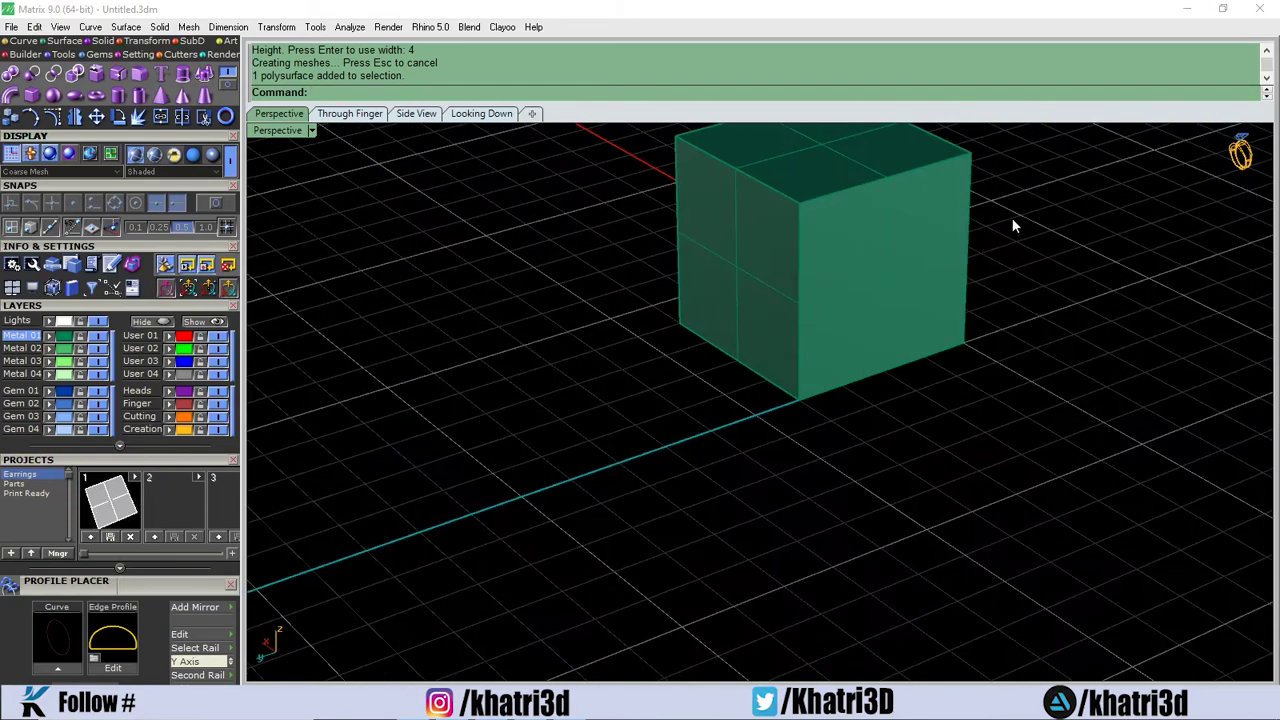
pyautogui.moveTo(628, 500); pyautogui.dragTo(915, 459, button='right')
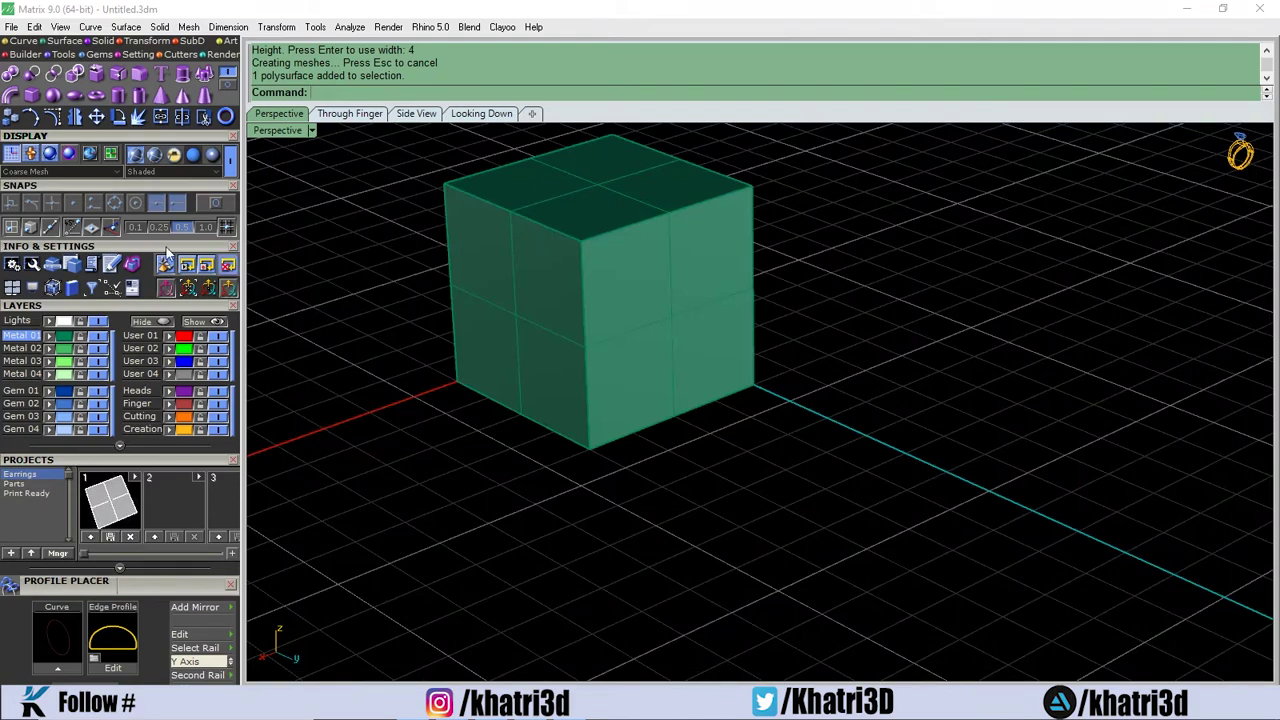
# Switch the perspective view to Wireframe display
pyautogui.click(54, 95)
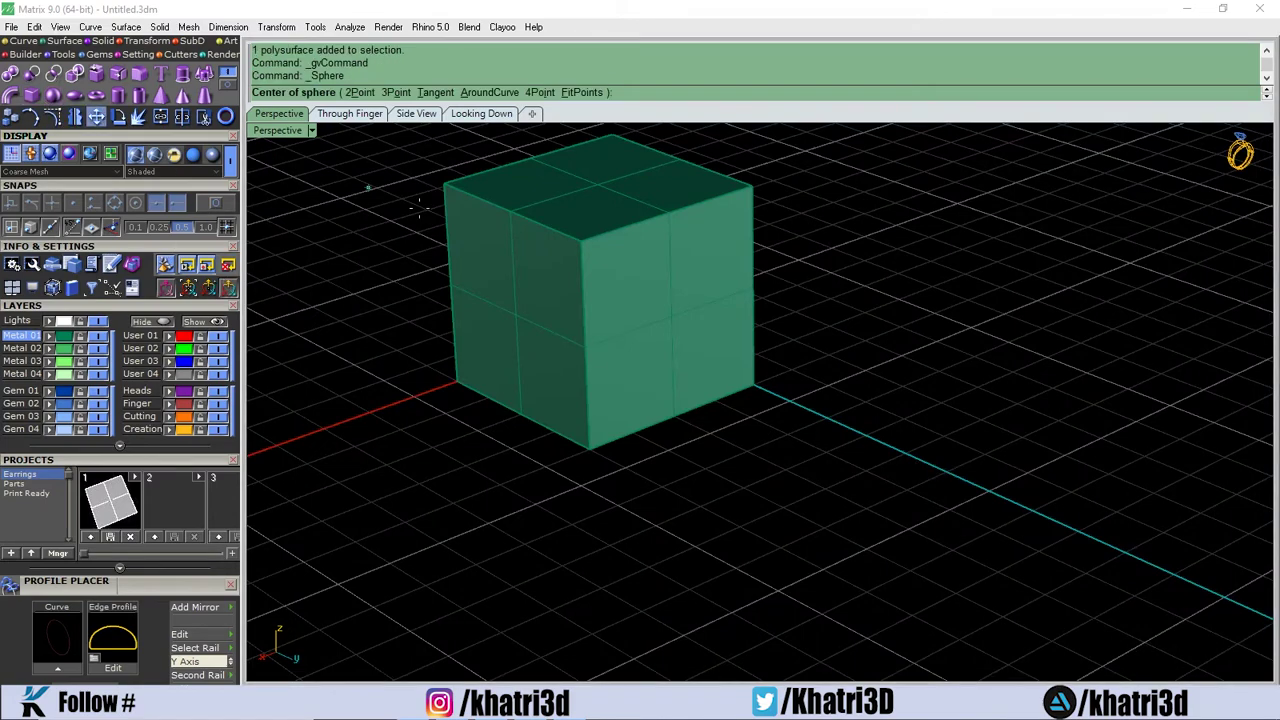
pyautogui.press('Escape')
pyautogui.click(290, 134)
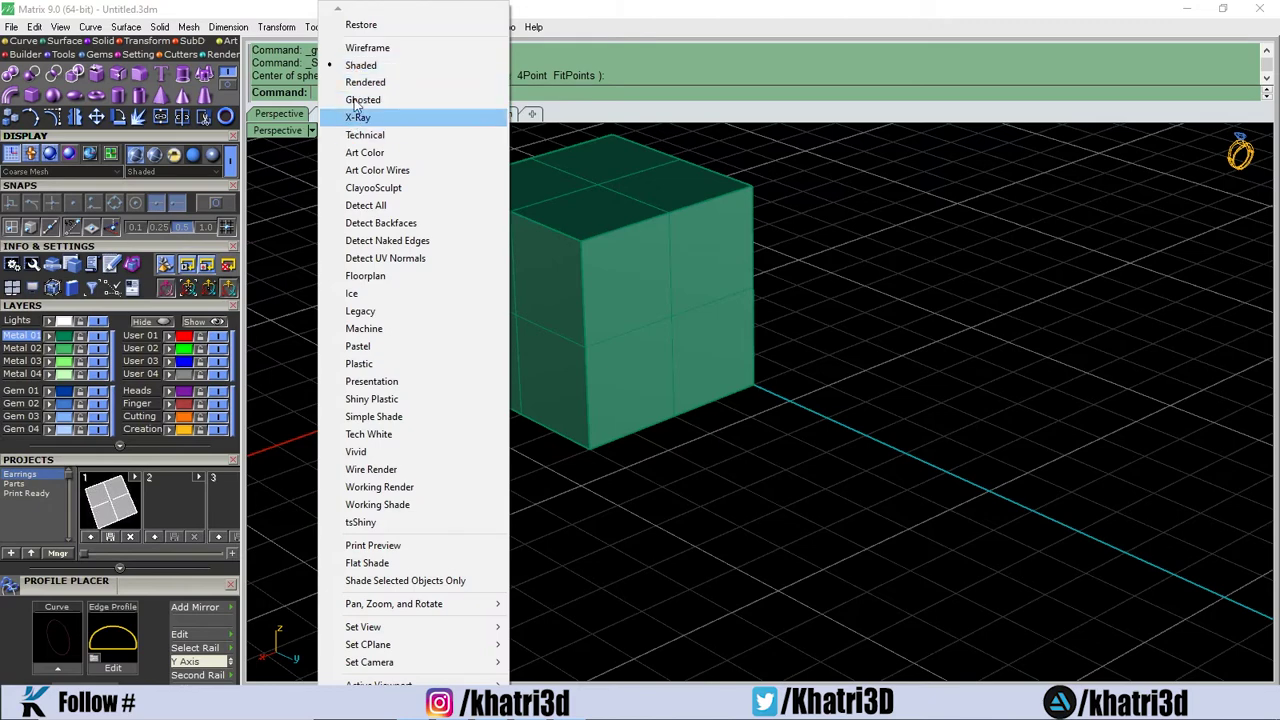
pyautogui.click(367, 48)
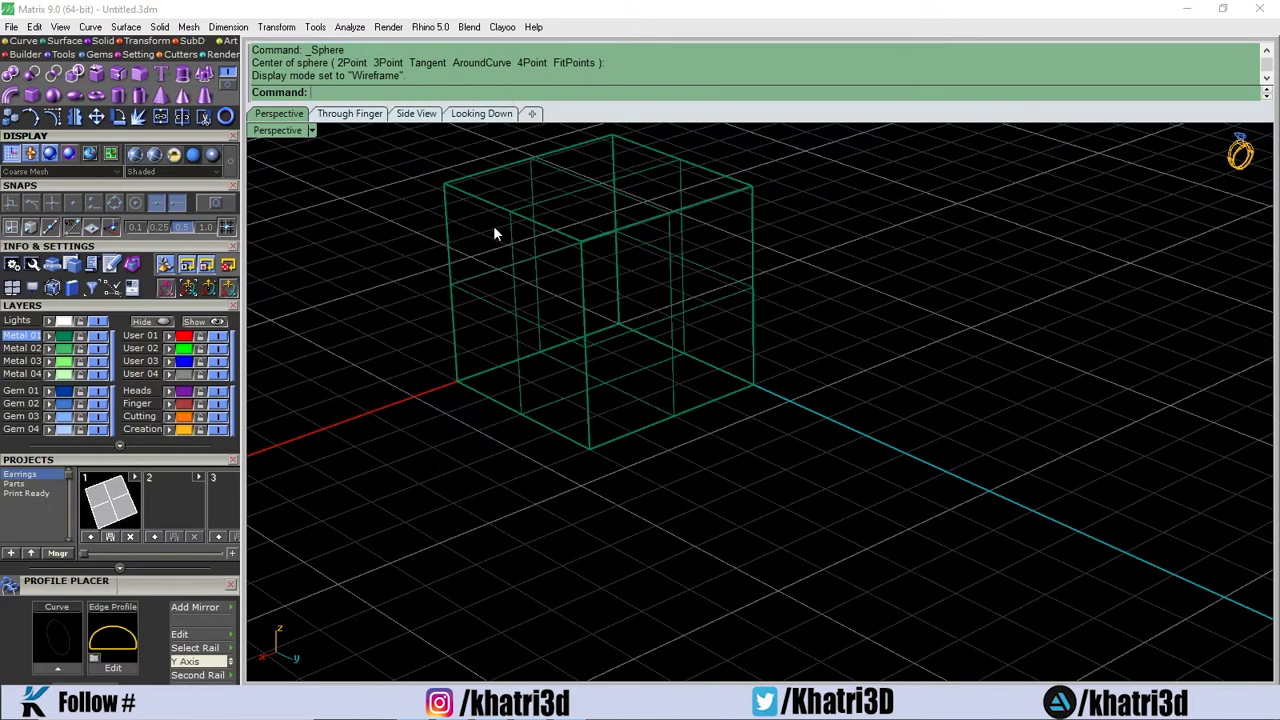
# Create a sphere of radius 0.5 centred at 0,0,0
pyautogui.click(54, 95)
pyautogui.write('0,0,0')
pyautogui.press('Return')
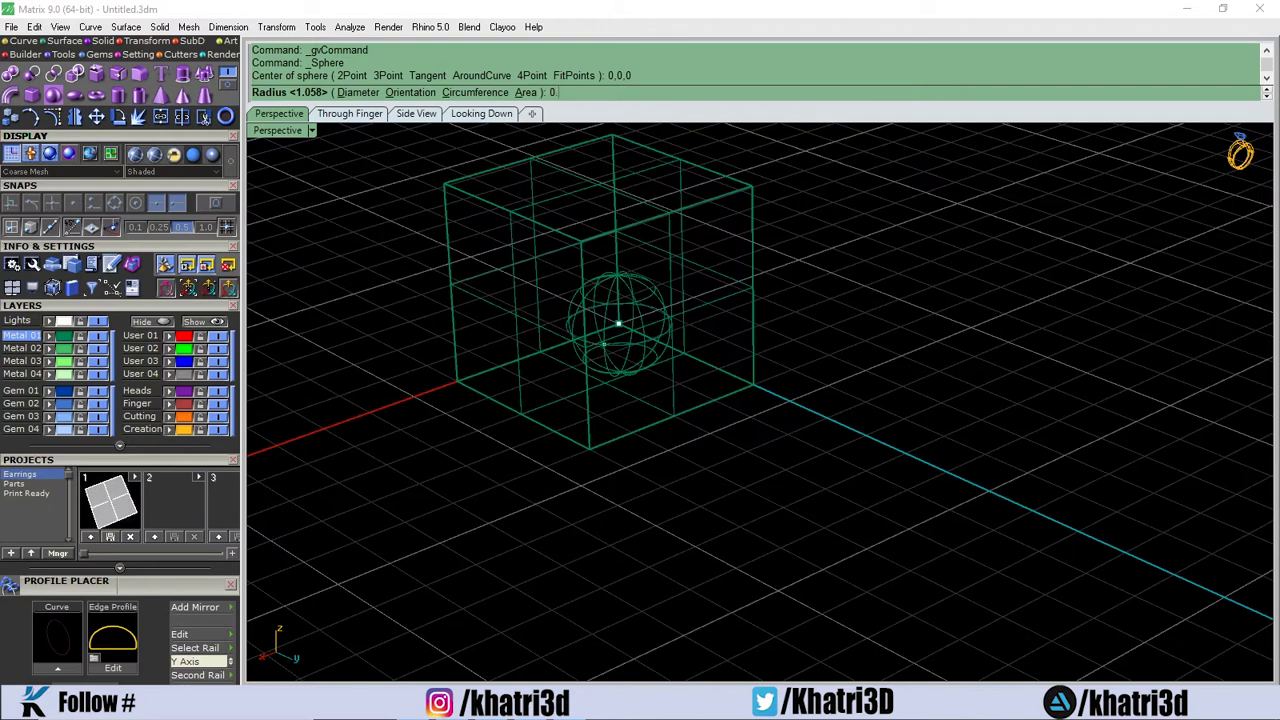
pyautogui.press('Return')
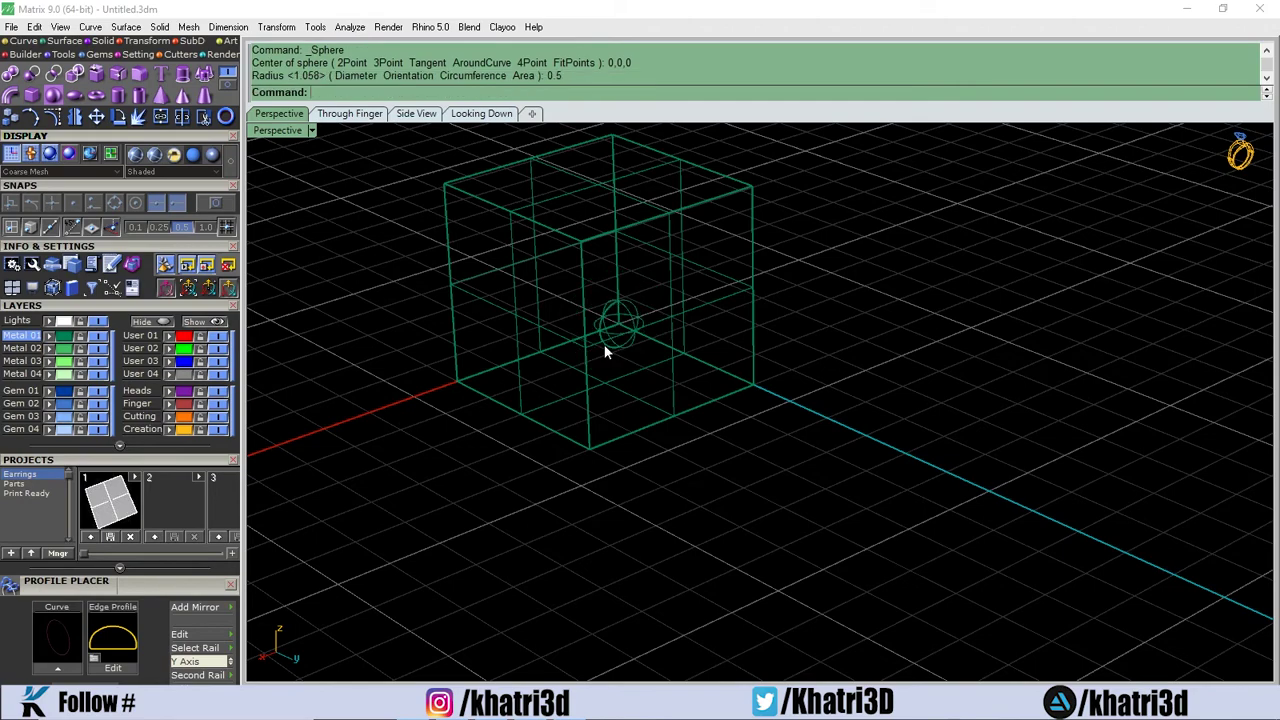
# Turn on the gumball for the sphere and move it along the Y axis to just outside the box
pyautogui.click(632, 322)
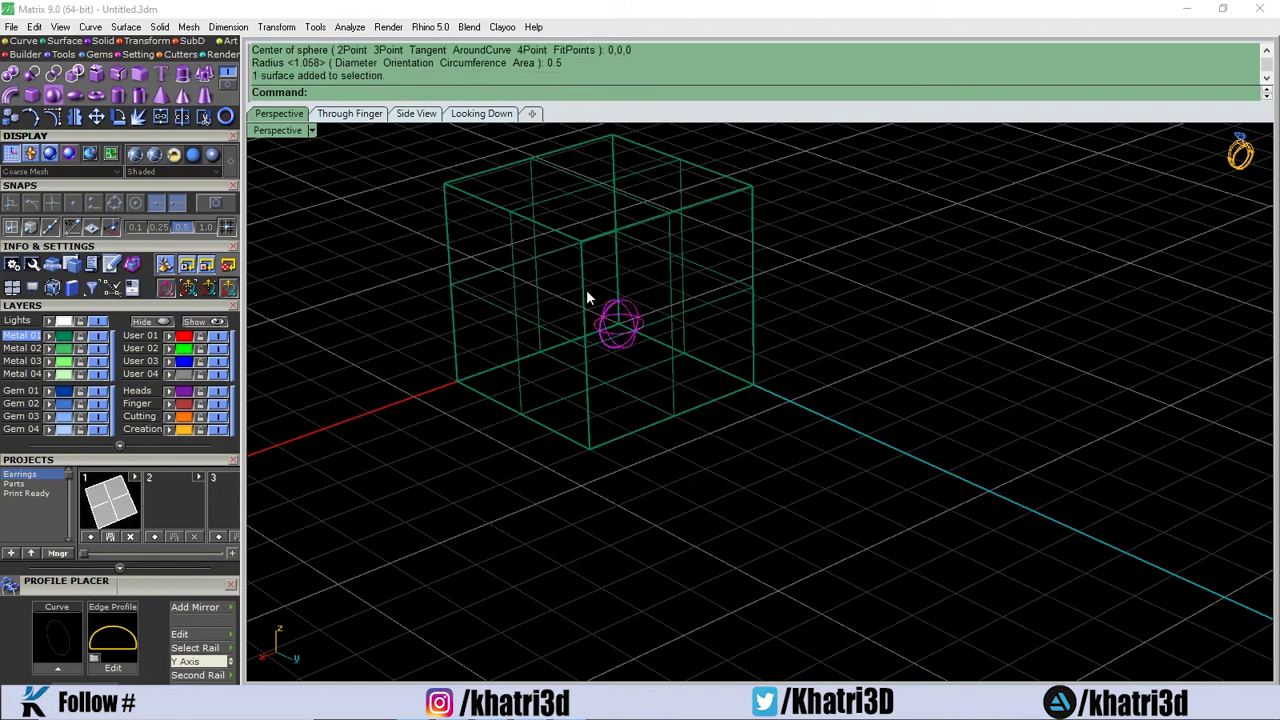
pyautogui.click(295, 134)
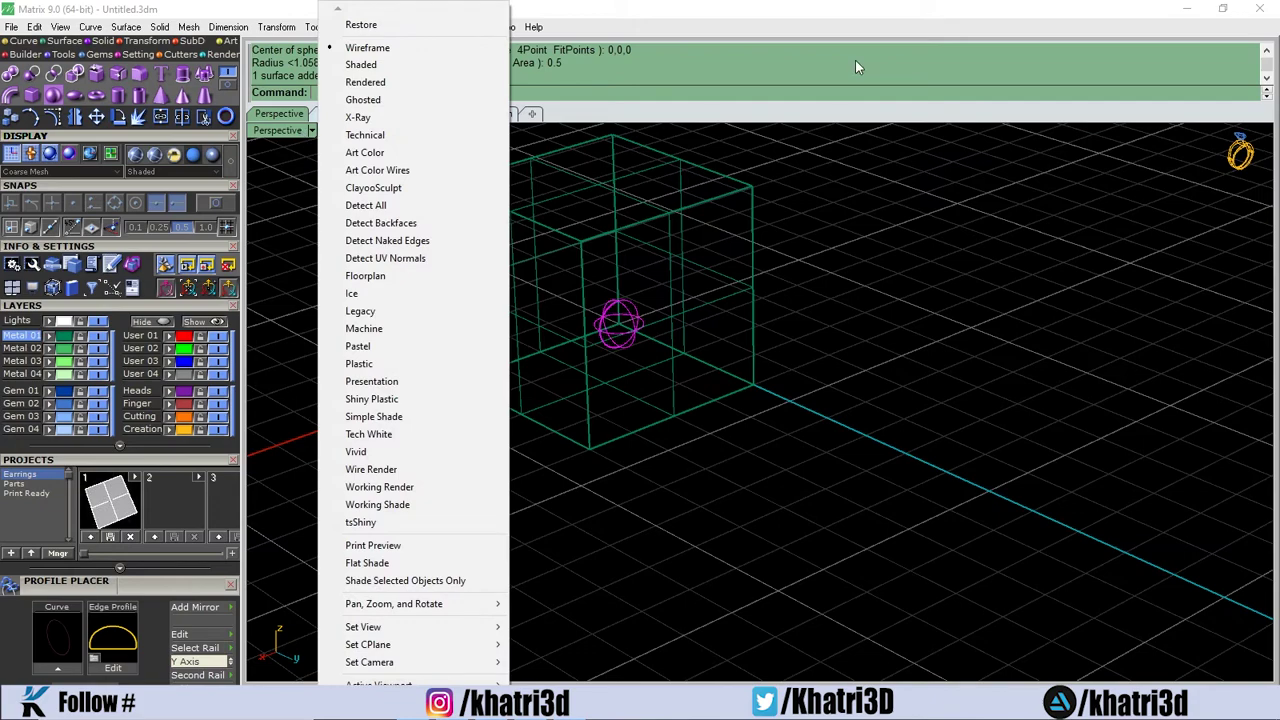
pyautogui.click(208, 291)
pyautogui.click(189, 290)
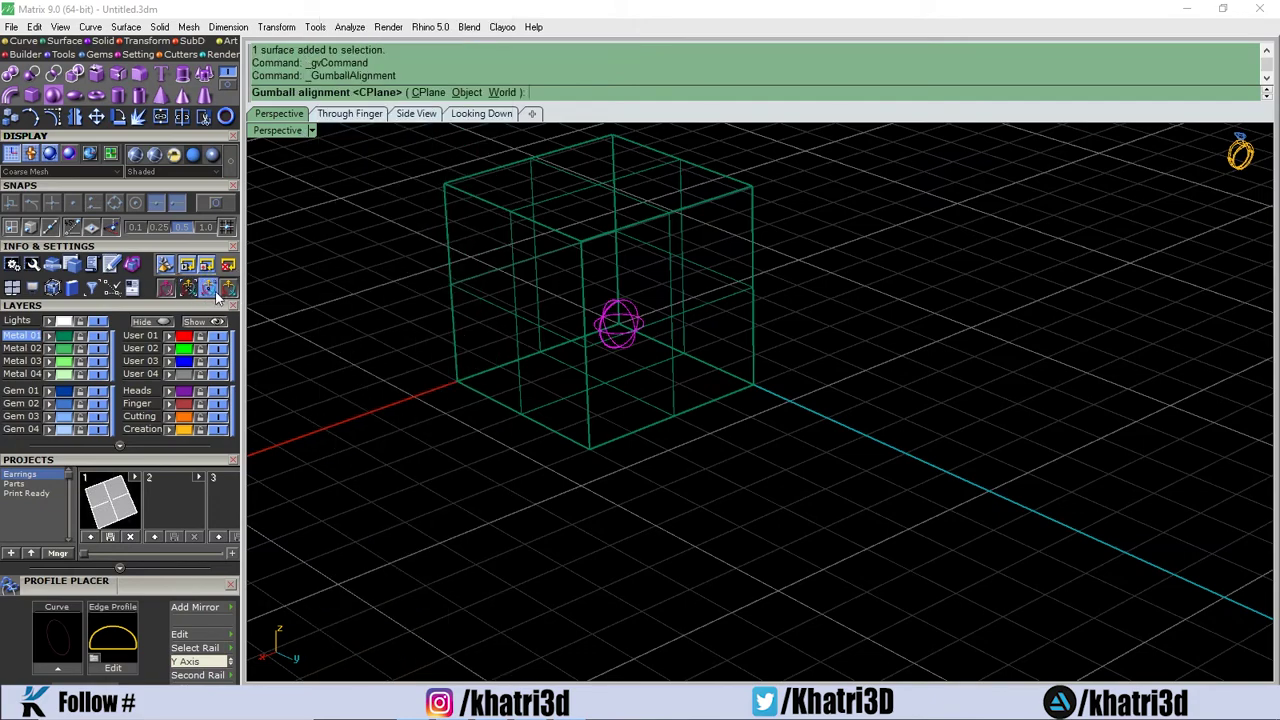
pyautogui.moveTo(754, 342); pyautogui.dragTo(614, 440, button='right')
pyautogui.moveTo(588, 365); pyautogui.dragTo(636, 379)
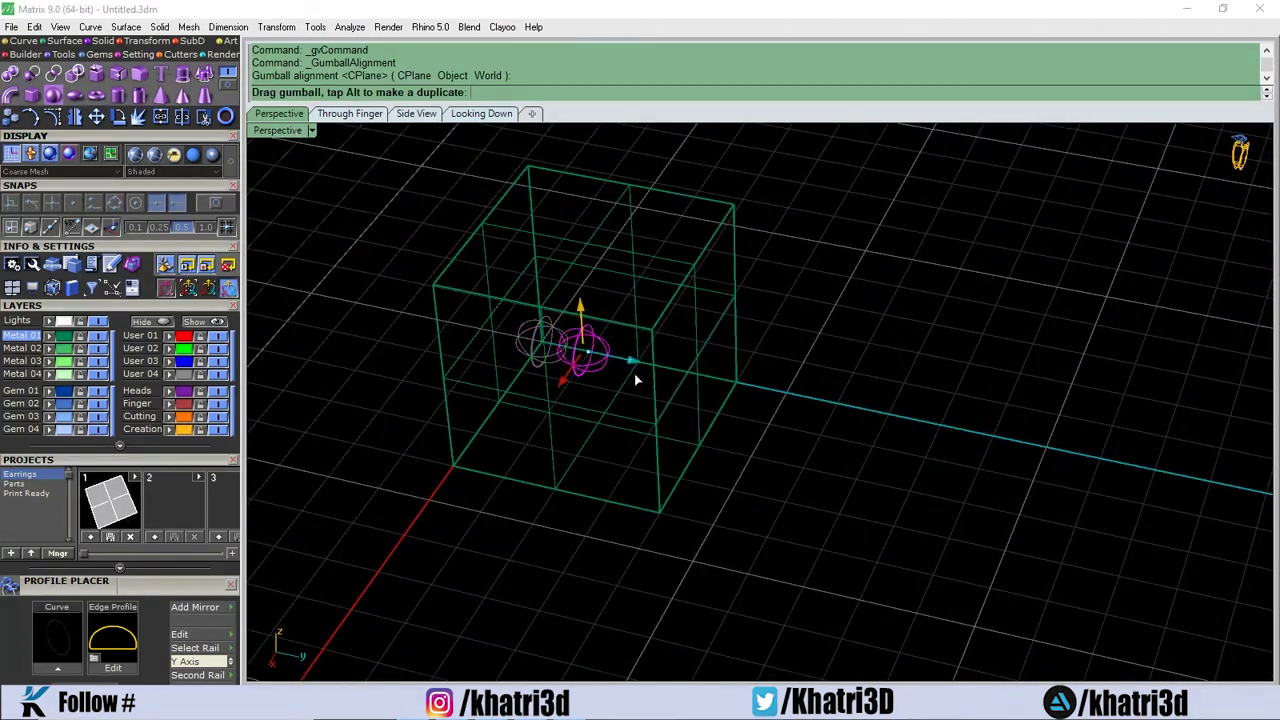
pyautogui.moveTo(735, 404); pyautogui.dragTo(849, 448)
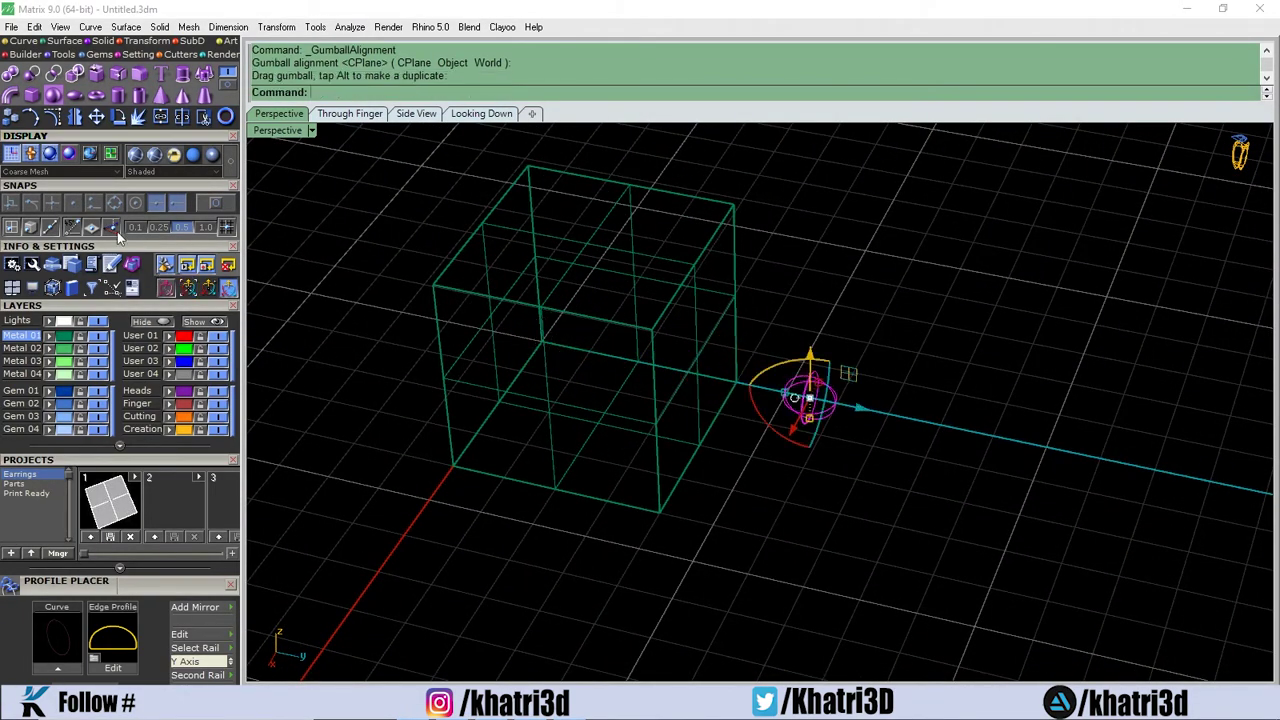
pyautogui.click(215, 205)
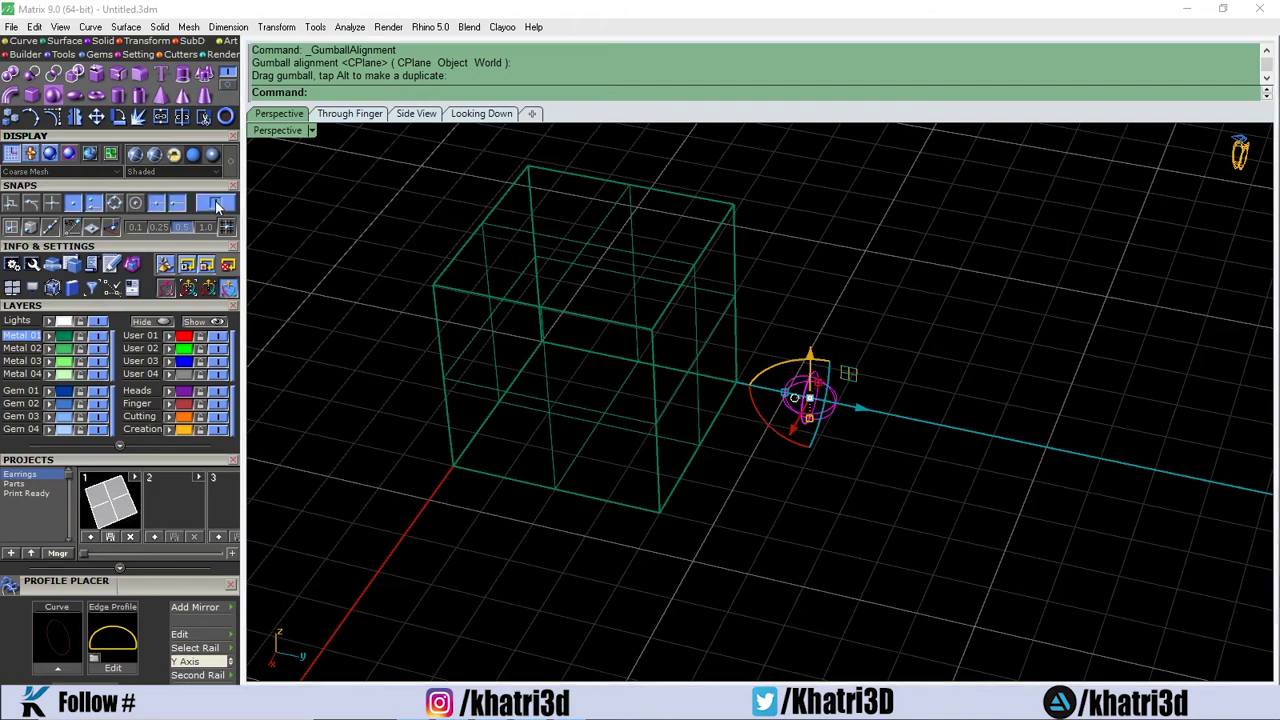
pyautogui.click(215, 205)
# Return the perspective view to Shaded display and clear the sphere's selection
pyautogui.moveTo(955, 552); pyautogui.dragTo(853, 504, button='right')
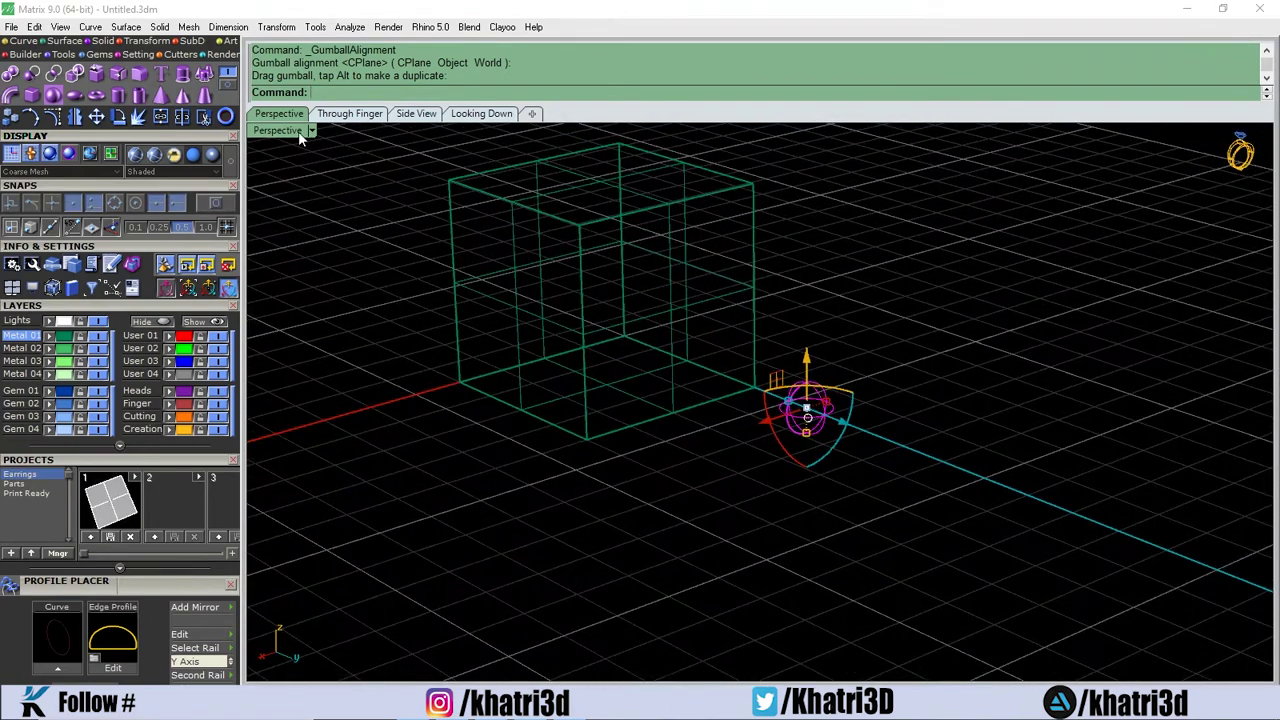
pyautogui.click(298, 131)
pyautogui.click(358, 66)
pyautogui.click(724, 467)
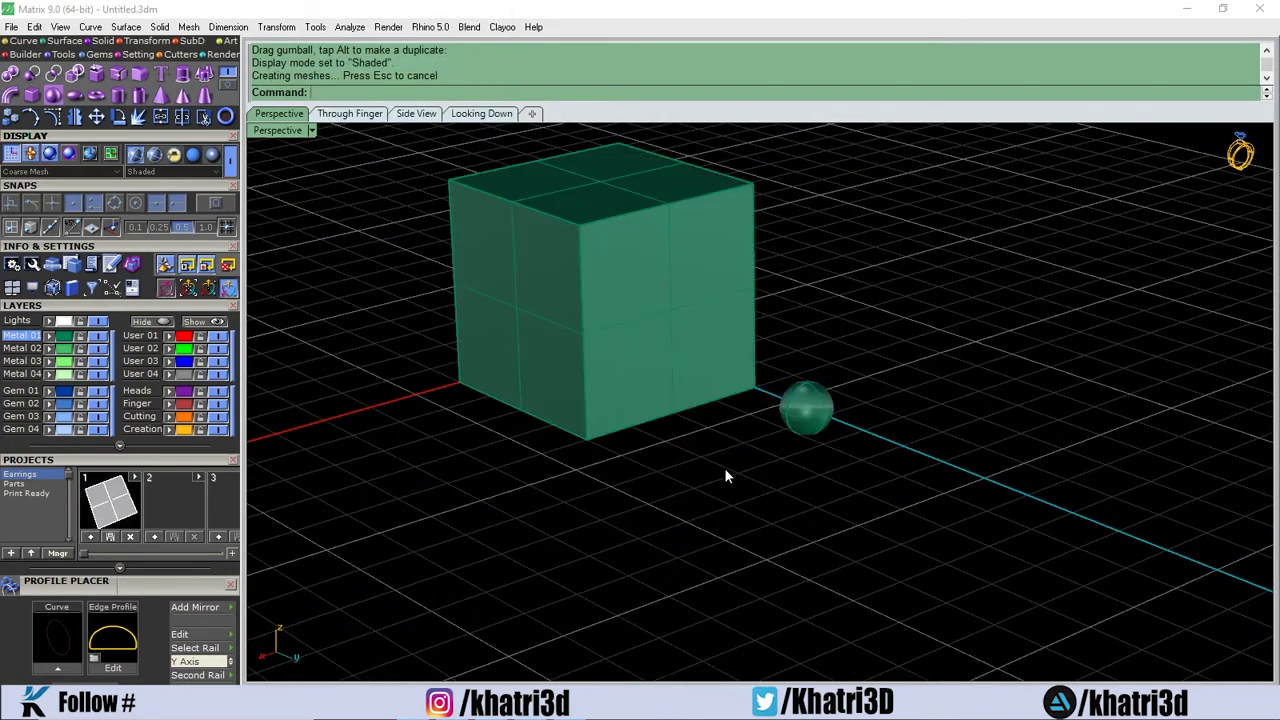
# In the Through Finger view, move the sphere from the box's corner to the centre of its square outline
pyautogui.moveTo(724, 467); pyautogui.dragTo(785, 421, button='right')
pyautogui.click(787, 419)
pyautogui.click(490, 114)
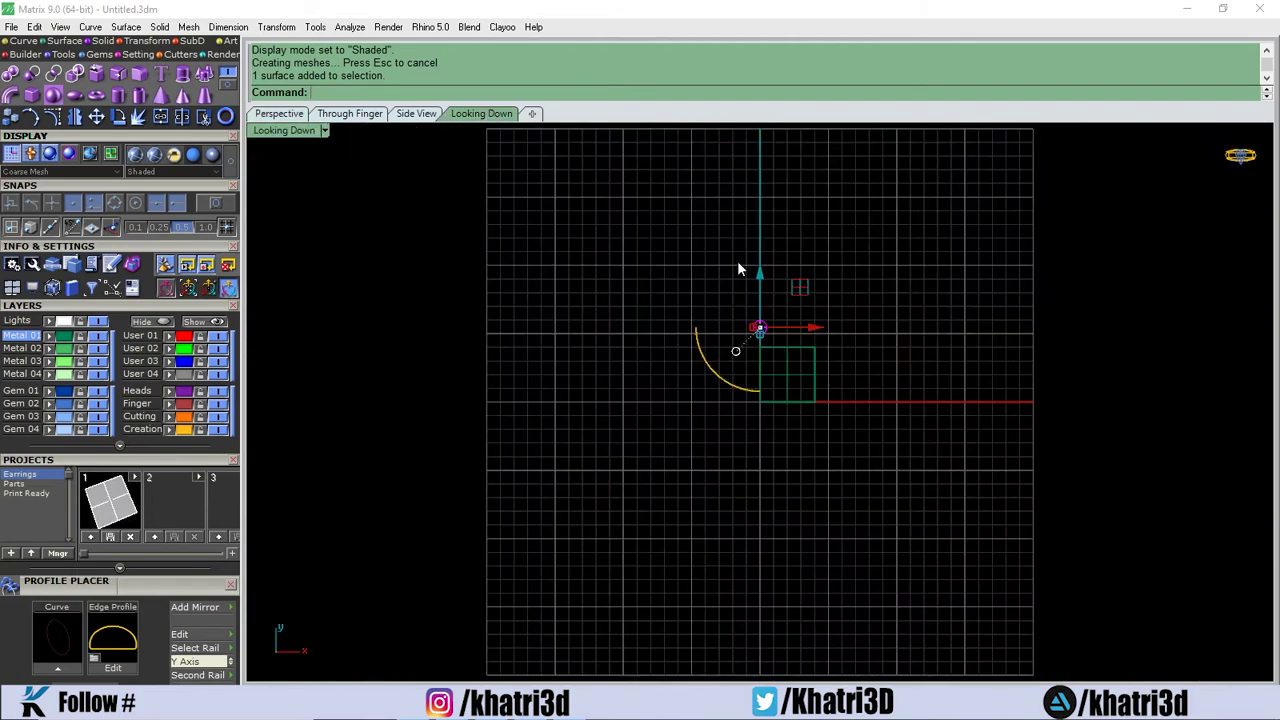
pyautogui.click(289, 114)
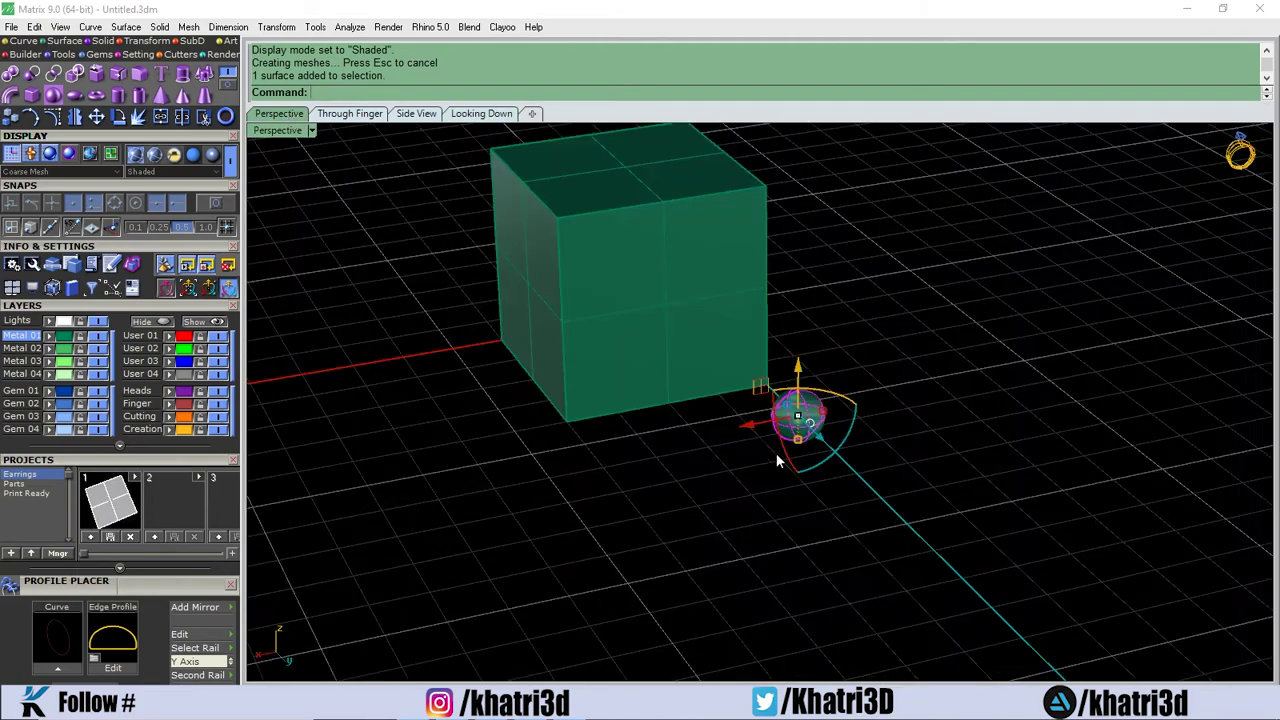
pyautogui.click(363, 115)
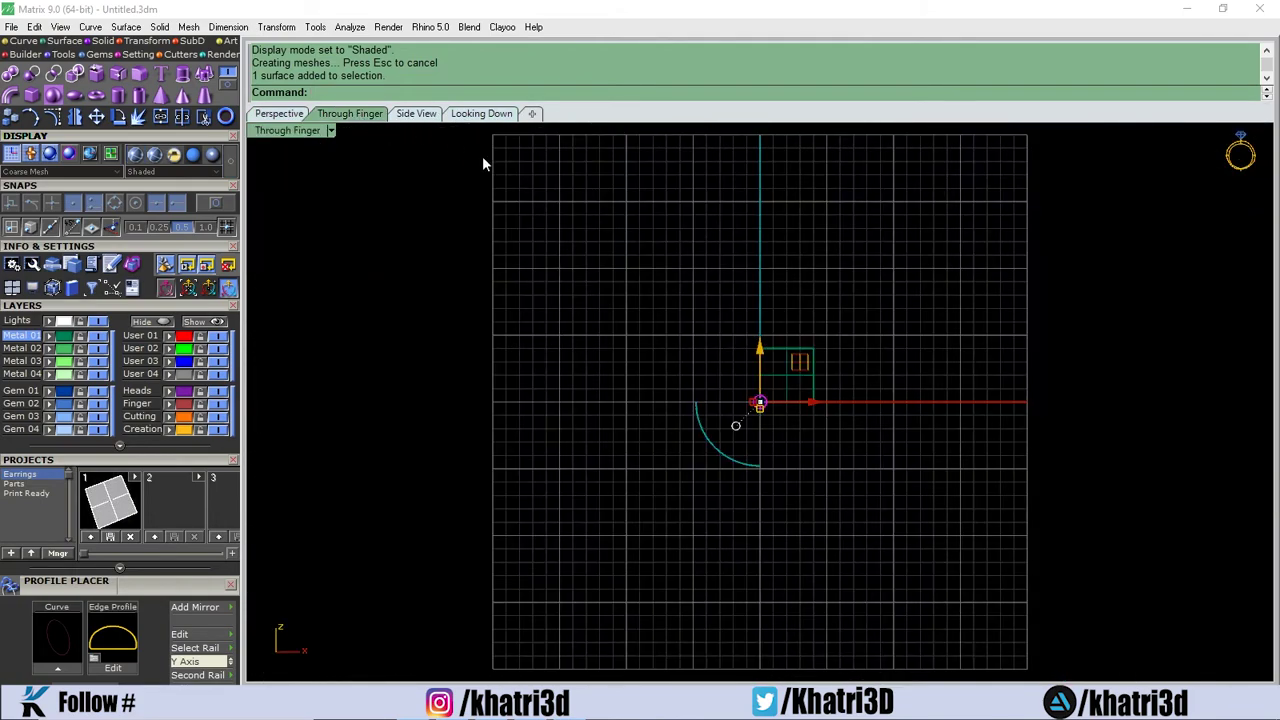
pyautogui.scroll(3, 776, 401)
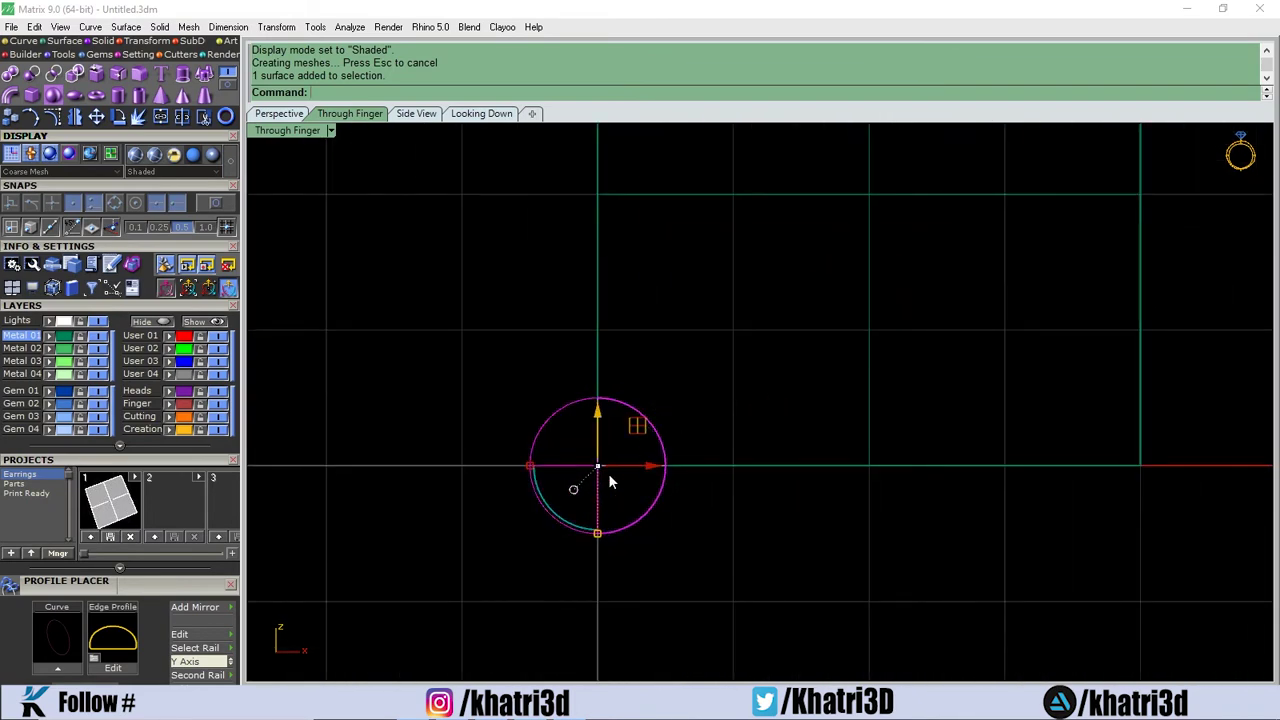
pyautogui.moveTo(640, 516); pyautogui.dragTo(914, 250)
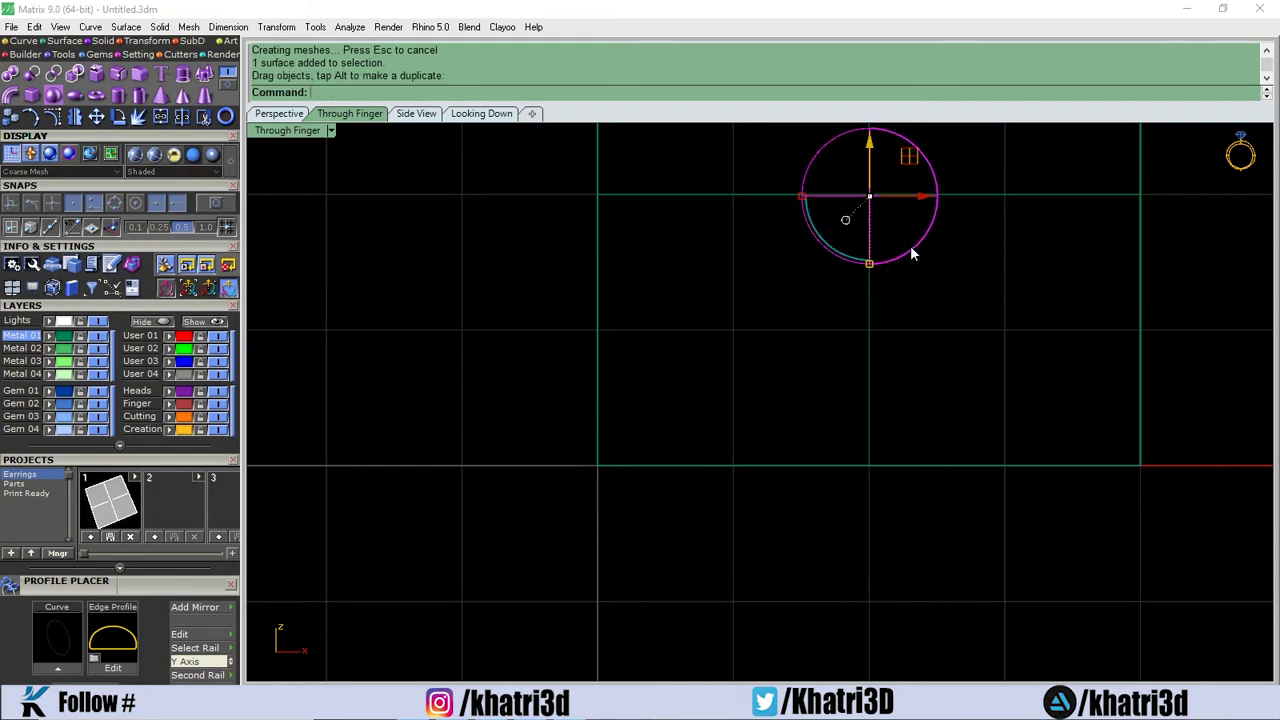
# In the perspective view, move the sphere along the Y axis into the box's front face so it is partly embedded
pyautogui.click(278, 113)
pyautogui.scroll(5, 700, 380)
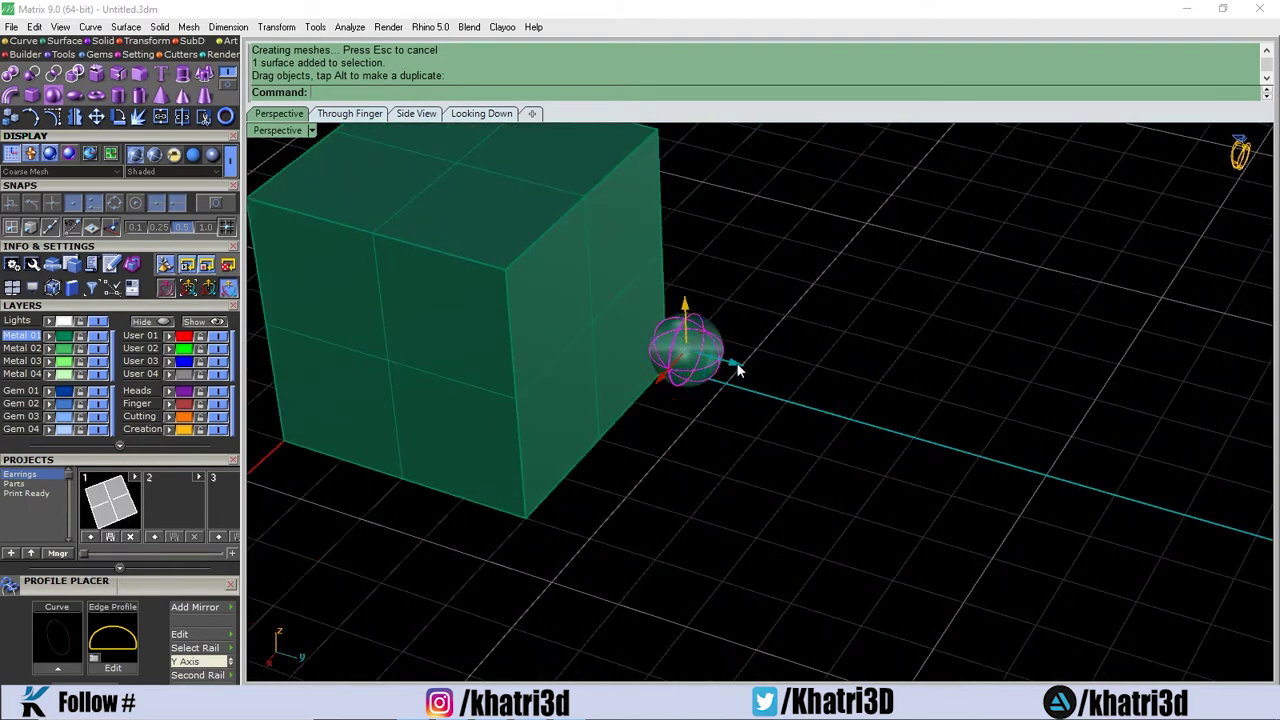
pyautogui.moveTo(737, 364); pyautogui.dragTo(638, 339)
# Inspect from several angles how the sphere sits in the box's face
pyautogui.moveTo(925, 325); pyautogui.dragTo(790, 373, button='right')
pyautogui.moveTo(527, 414); pyautogui.dragTo(574, 523, button='right')
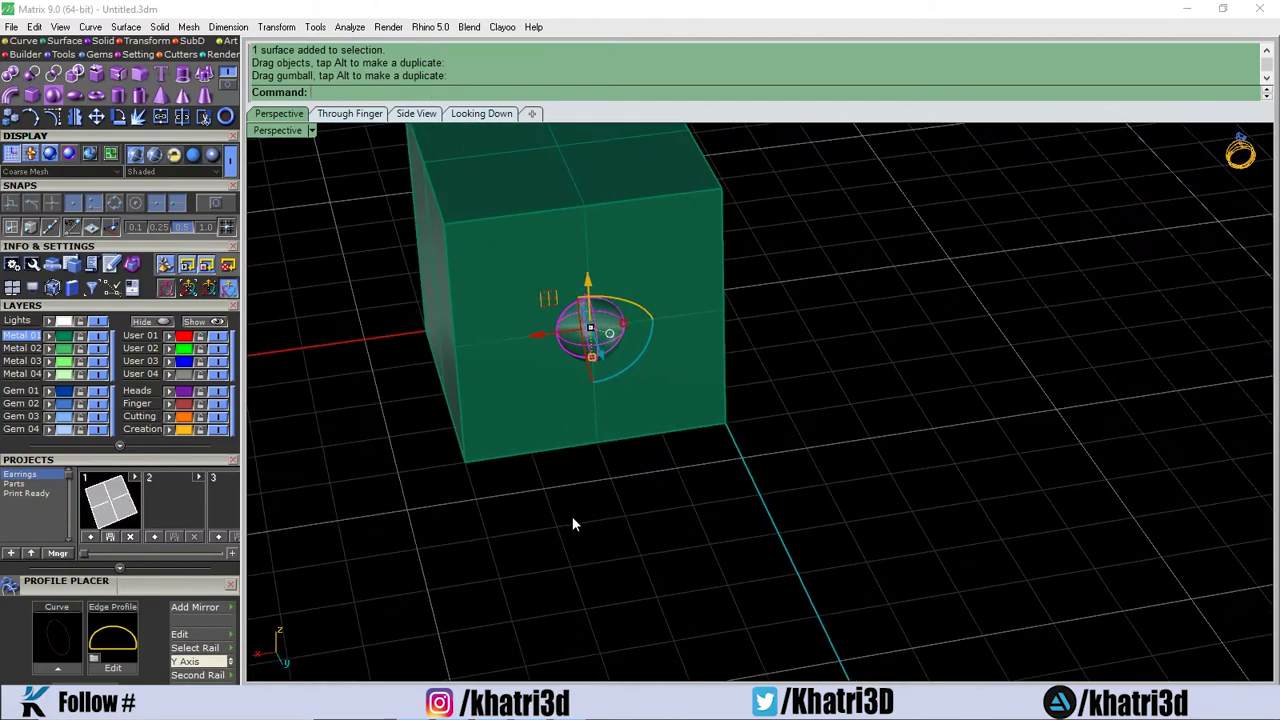
pyautogui.scroll(-4, 409, 462)
pyautogui.moveTo(409, 462); pyautogui.dragTo(555, 462, button='right')
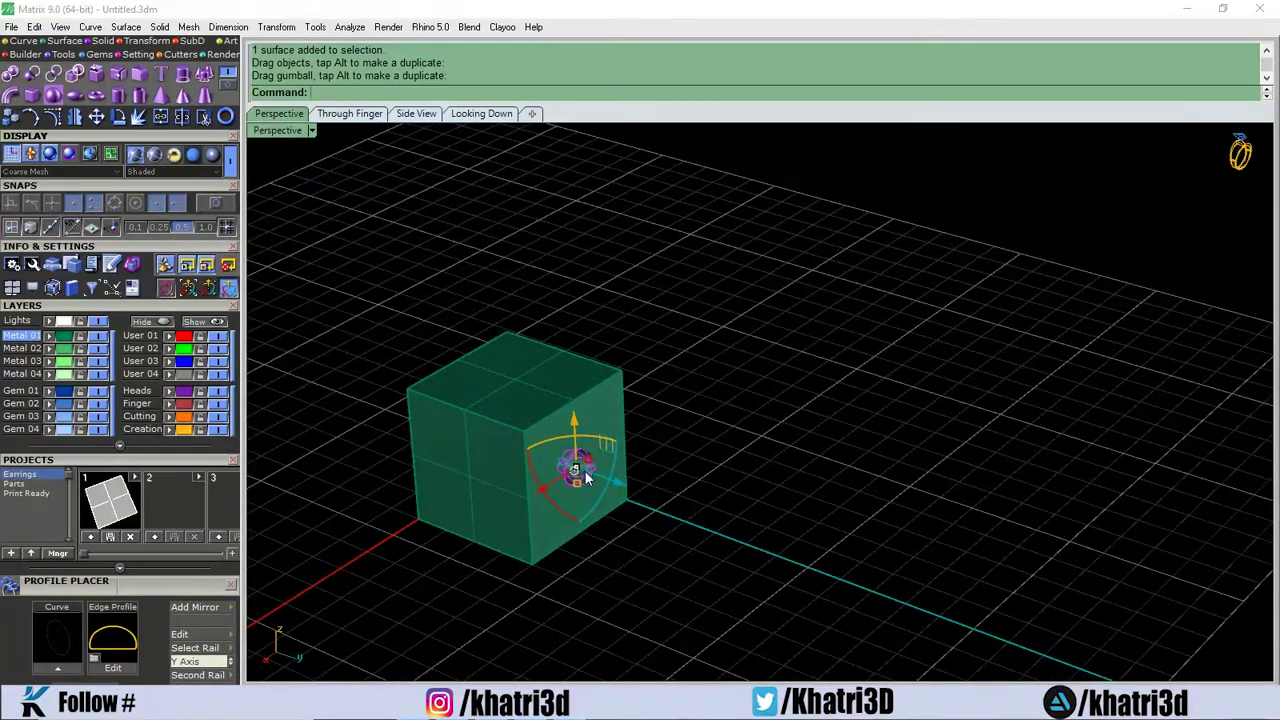
pyautogui.moveTo(345, 457); pyautogui.dragTo(473, 505, button='right')
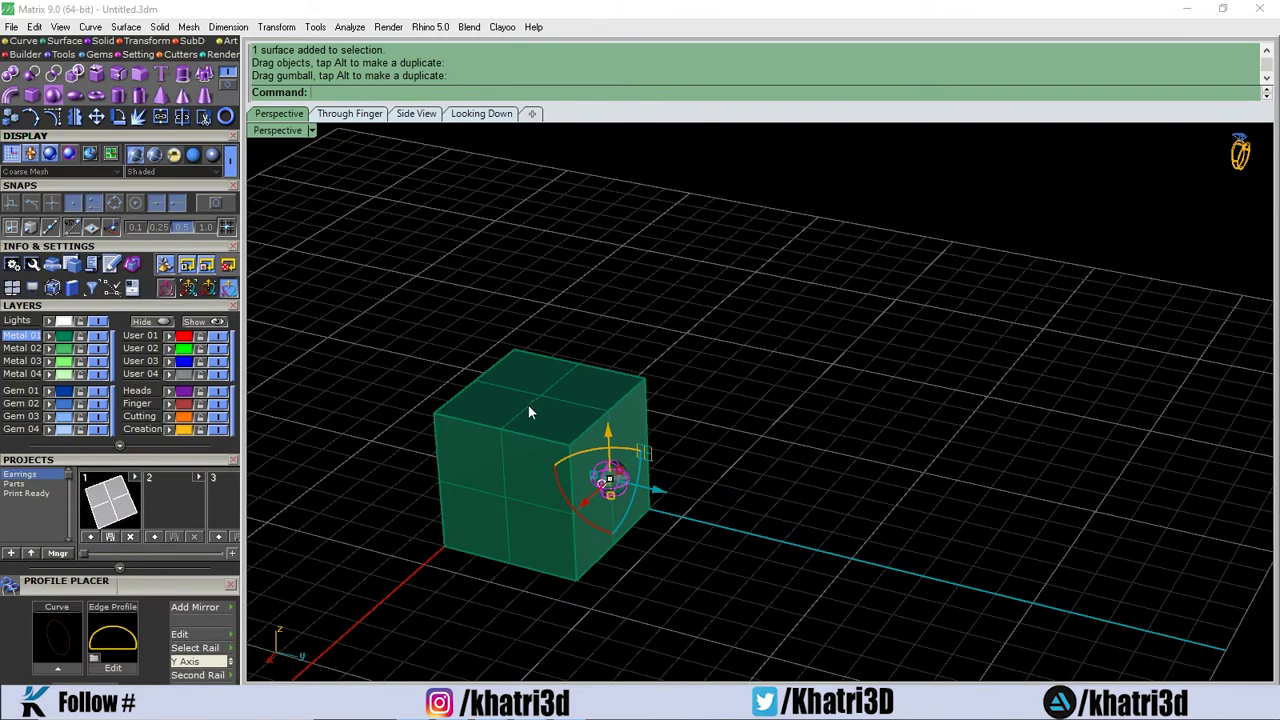
pyautogui.moveTo(528, 404); pyautogui.dragTo(510, 495, button='right')
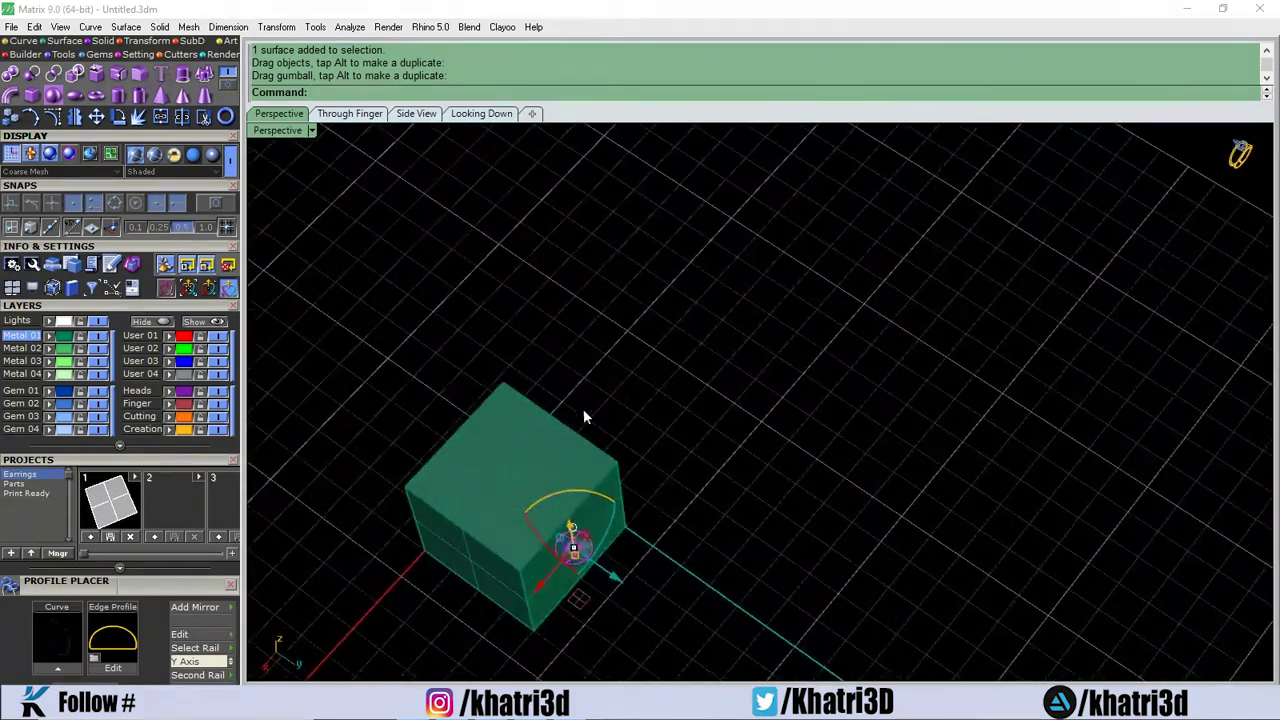
pyautogui.moveTo(573, 588)
pyautogui.mouseDown(button='right')
pyautogui.moveTo(609, 591)
pyautogui.moveTo(583, 573)
pyautogui.mouseUp(button='right')
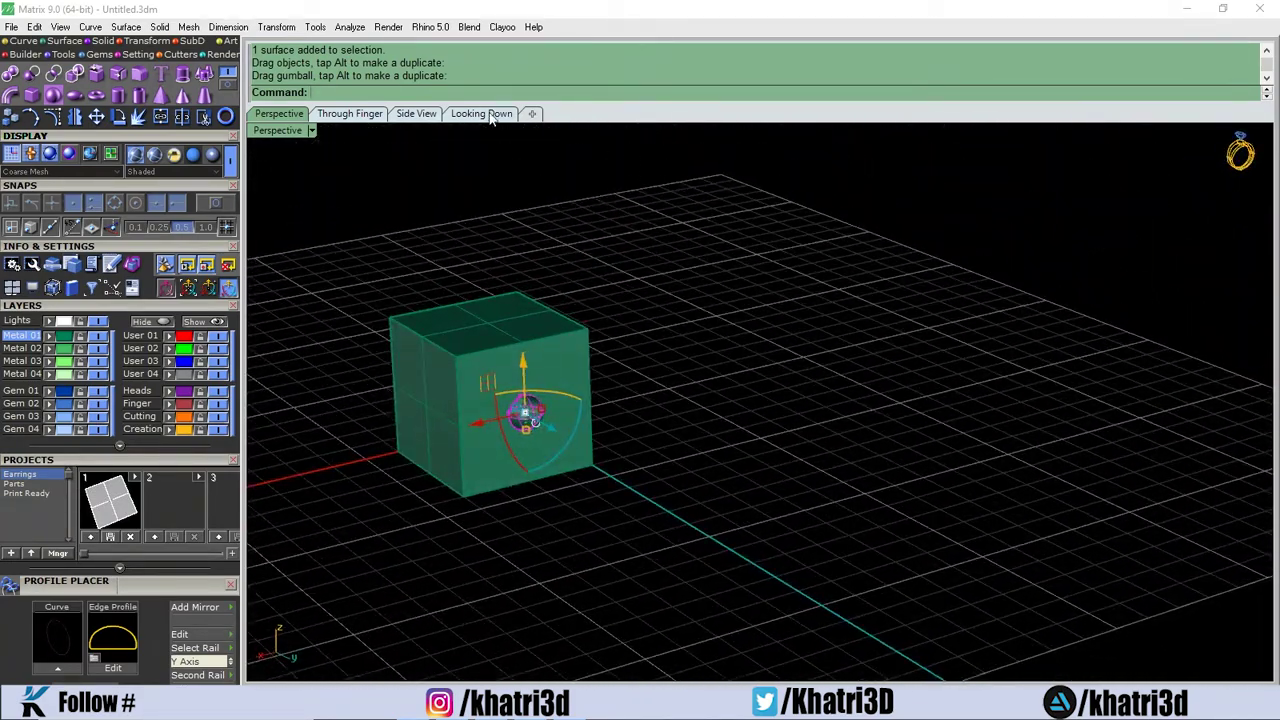
# Duplicate the embedded sphere from the box's front face onto the adjacent X-facing face
pyautogui.moveTo(495, 126); pyautogui.dragTo(640, 330, button='right')
pyautogui.keyDown('alt'); pyautogui.moveTo(624, 294); pyautogui.dragTo(600, 396); pyautogui.keyUp('alt')
pyautogui.moveTo(533, 428); pyautogui.dragTo(538, 408)
pyautogui.moveTo(545, 400); pyautogui.dragTo(599, 233, button='right')
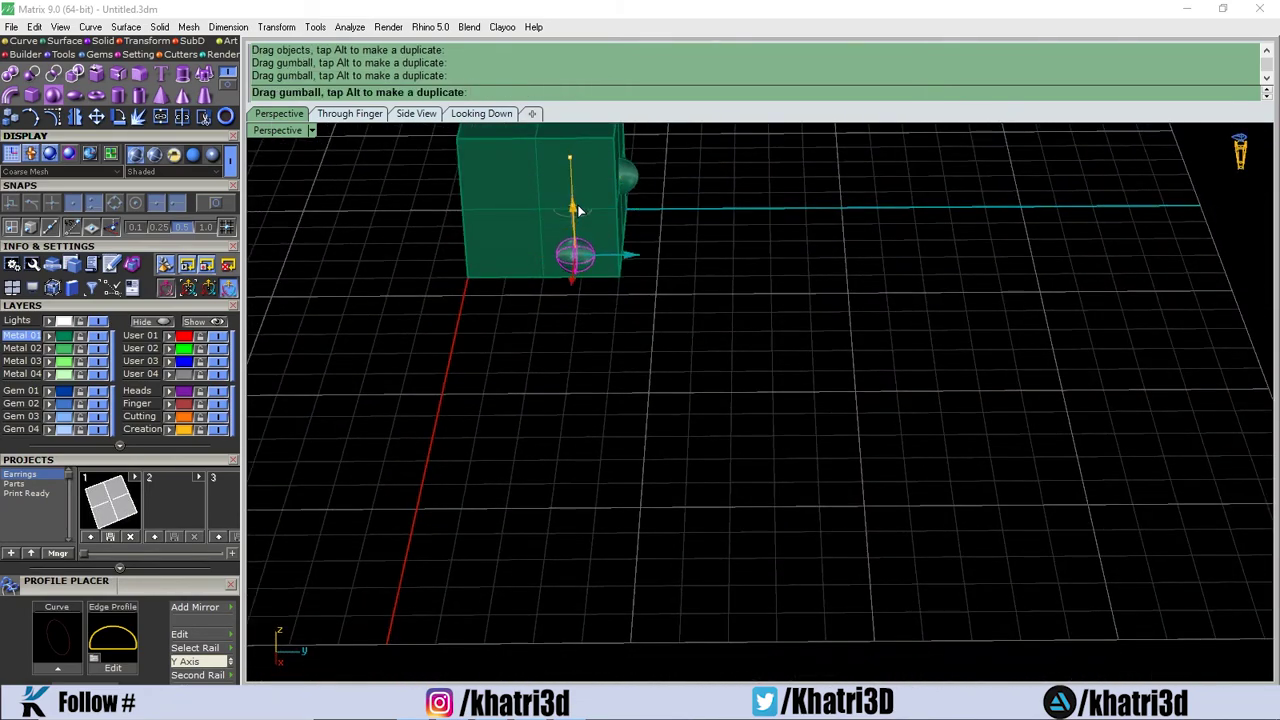
pyautogui.moveTo(577, 206); pyautogui.dragTo(577, 204)
# In the Side View with the gumball off, position the sphere near the face's lower corner and duplicate it diagonally toward the opposite corner
pyautogui.moveTo(598, 450); pyautogui.dragTo(602, 385, button='right')
pyautogui.scroll(5, 602, 385)
pyautogui.click(505, 116)
pyautogui.click(420, 115)
pyautogui.scroll(3, 807, 367)
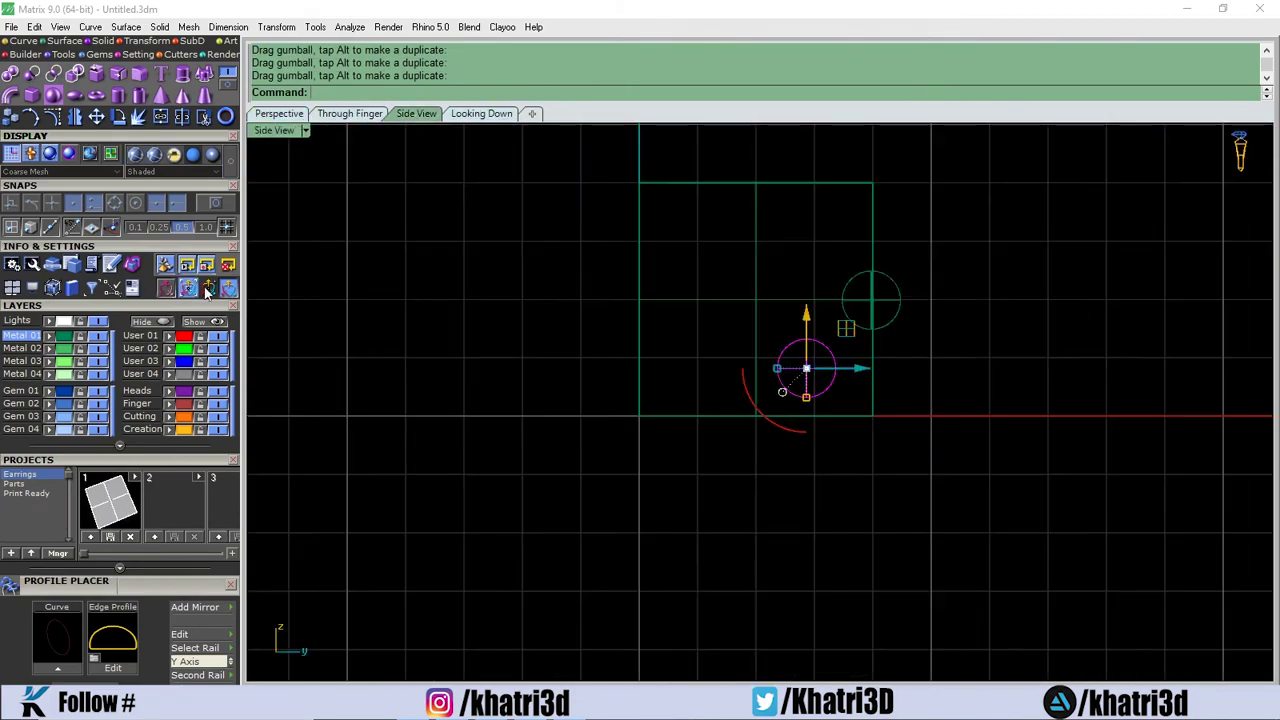
pyautogui.click(206, 289)
pyautogui.click(824, 389)
pyautogui.moveTo(824, 389); pyautogui.dragTo(810, 353)
pyautogui.moveTo(811, 354); pyautogui.dragTo(825, 370)
pyautogui.moveTo(825, 370); pyautogui.dragTo(781, 332)
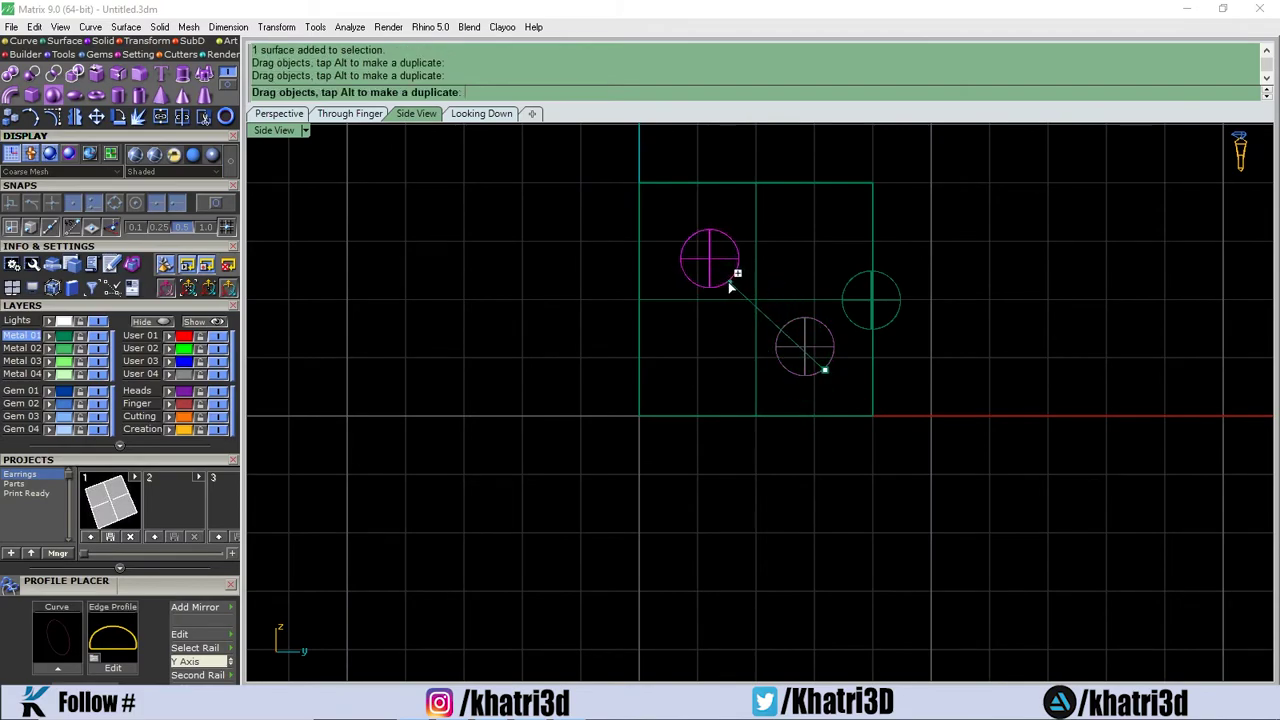
pyautogui.moveTo(729, 286); pyautogui.dragTo(729, 286)
# Select both spheres on the X-facing face, try to drag them upward, and undo the last drags
pyautogui.click(279, 114)
pyautogui.moveTo(535, 262); pyautogui.dragTo(571, 412, button='right')
pyautogui.scroll(-4, 571, 412)
pyautogui.click(589, 557)
pyautogui.keyDown('shift'); pyautogui.click(545, 555); pyautogui.keyUp('shift')
pyautogui.moveTo(547, 555); pyautogui.dragTo(548, 467, button='right')
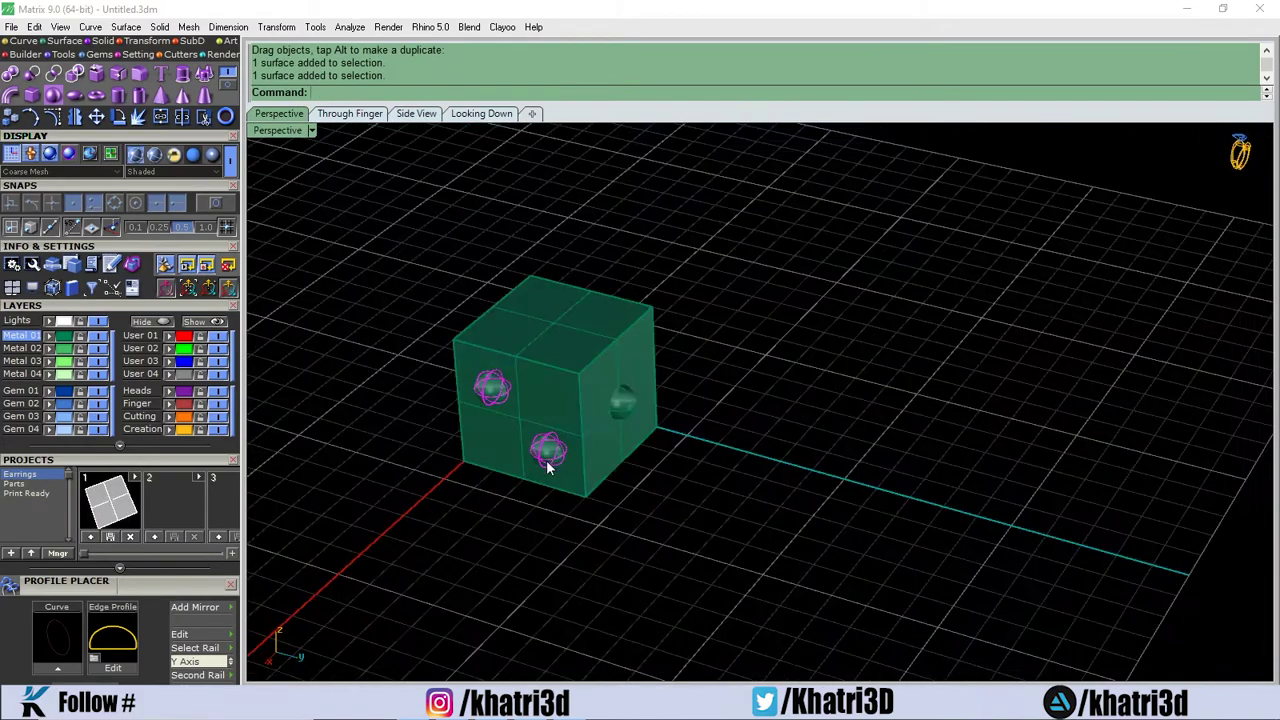
pyautogui.moveTo(547, 462); pyautogui.dragTo(550, 338)
pyautogui.hotkey('ctrl', 'z')
pyautogui.hotkey('ctrl', 'z')
pyautogui.hotkey('ctrl', 'z')
# In the Looking Down view, lay out spheres in a diagonal row across the box's top outline
pyautogui.moveTo(655, 280); pyautogui.dragTo(515, 350, button='right')
pyautogui.click(512, 348)
pyautogui.click(481, 114)
pyautogui.keyDown('alt'); pyautogui.moveTo(572, 511); pyautogui.dragTo(568, 511); pyautogui.keyUp('alt')
pyautogui.click(511, 322)
pyautogui.moveTo(514, 318); pyautogui.dragTo(429, 364)
pyautogui.click(501, 454)
pyautogui.moveTo(501, 454); pyautogui.dragTo(510, 455)
# In the perspective view, raise the selected sphere vertically so it is partly embedded in the top face
pyautogui.click(299, 116)
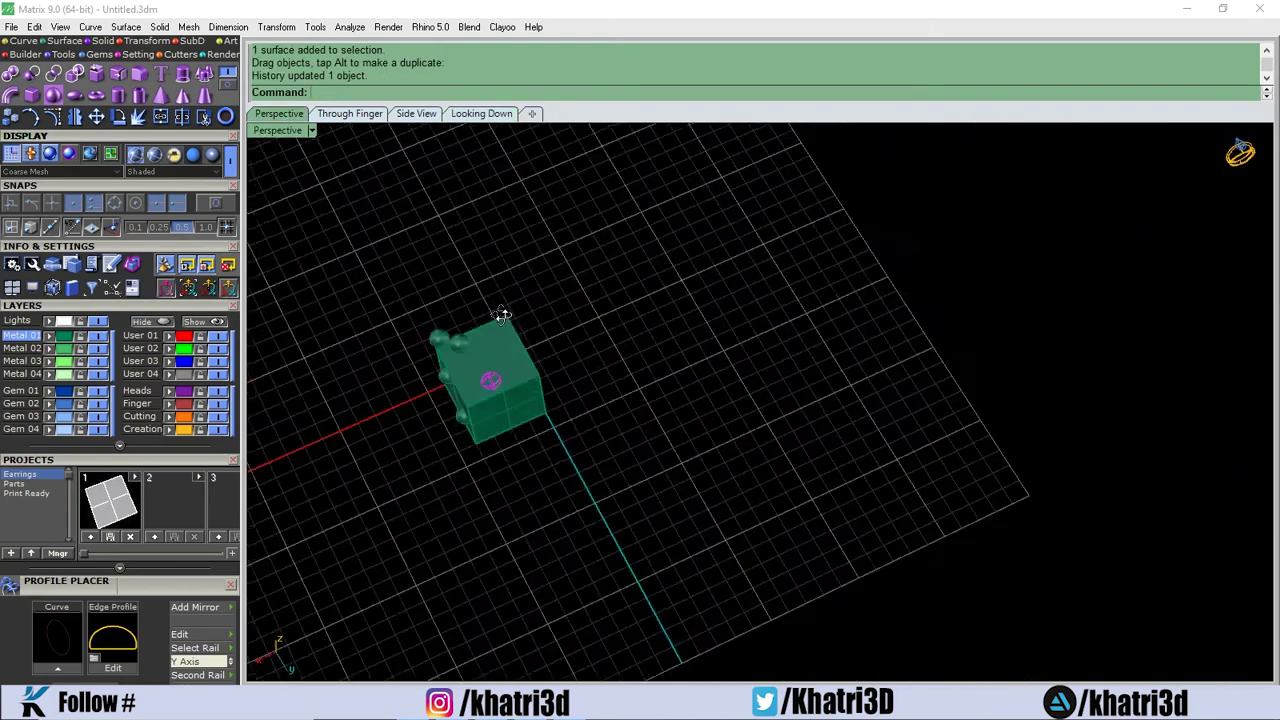
pyautogui.scroll(4, 503, 317)
pyautogui.moveTo(502, 468); pyautogui.dragTo(430, 408, button='right')
pyautogui.keyDown('ctrl'); pyautogui.moveTo(565, 462); pyautogui.dragTo(564, 460); pyautogui.keyUp('ctrl')
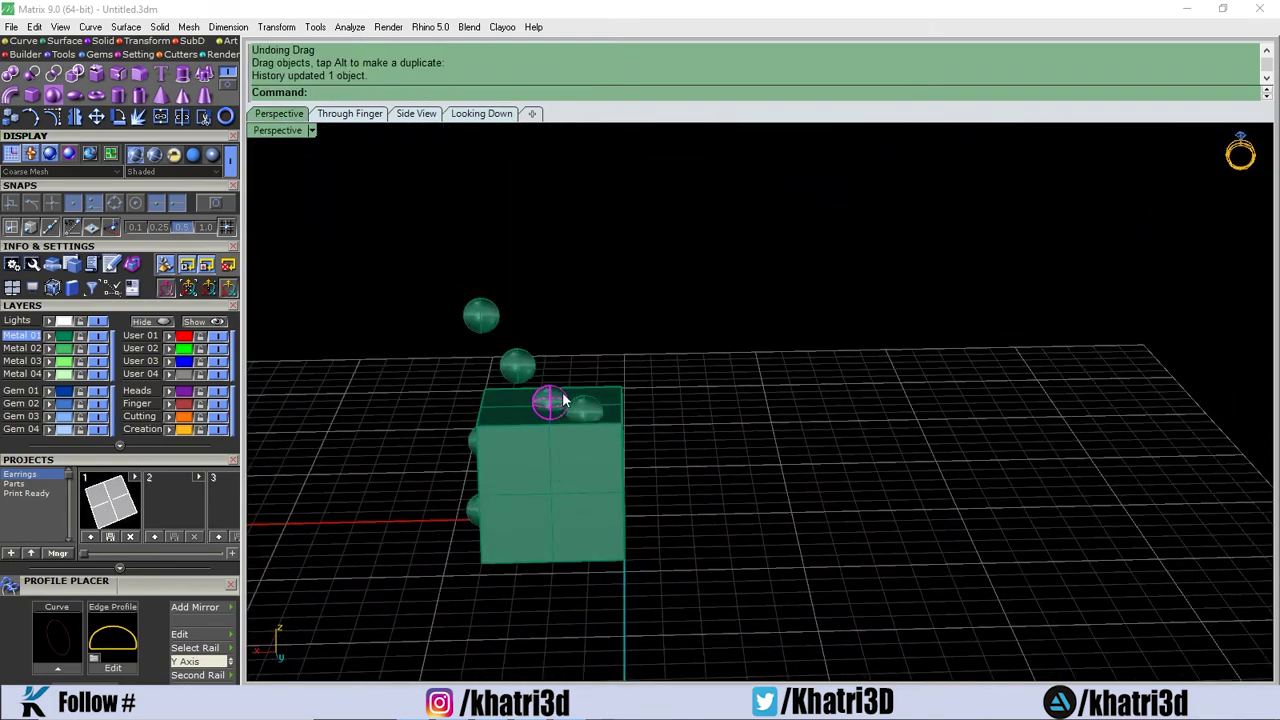
# Turn the gumball on and lower the sphere floating above the box's top face
pyautogui.click(516, 365)
pyautogui.moveTo(514, 363); pyautogui.dragTo(178, 236, button='right')
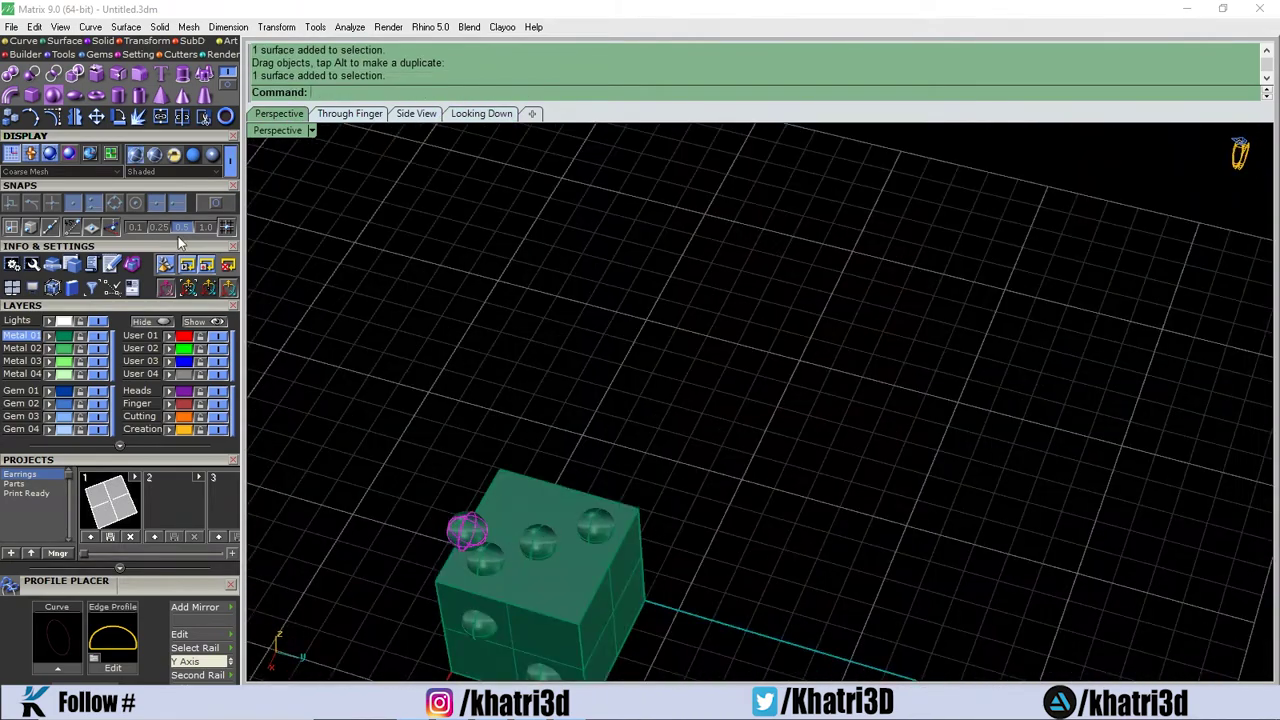
pyautogui.click(229, 288)
pyautogui.scroll(-5, 520, 450)
pyautogui.moveTo(474, 484); pyautogui.dragTo(614, 506)
pyautogui.hotkey('ctrl', 'z')
pyautogui.moveTo(566, 440); pyautogui.dragTo(566, 450)
pyautogui.moveTo(614, 506); pyautogui.dragTo(500, 390, button='right')
pyautogui.moveTo(590, 342); pyautogui.dragTo(591, 370)
# Adjust the selected sphere's position in the Through Finger view and in the perspective view
pyautogui.click(349, 114)
pyautogui.scroll(-2, 827, 315)
pyautogui.moveTo(898, 216); pyautogui.dragTo(886, 227)
pyautogui.click(278, 114)
pyautogui.moveTo(450, 250); pyautogui.dragTo(634, 360, button='right')
pyautogui.scroll(6, 590, 445)
pyautogui.moveTo(536, 492); pyautogui.dragTo(505, 489)
# Duplicate the sphere along the Y axis onto the face opposite the single-sphere face
pyautogui.scroll(-5, 520, 485)
pyautogui.moveTo(620, 470); pyautogui.dragTo(770, 500, button='right')
pyautogui.moveTo(660, 415); pyautogui.dragTo(482, 517, button='right')
pyautogui.moveTo(563, 521); pyautogui.dragTo(502, 527)
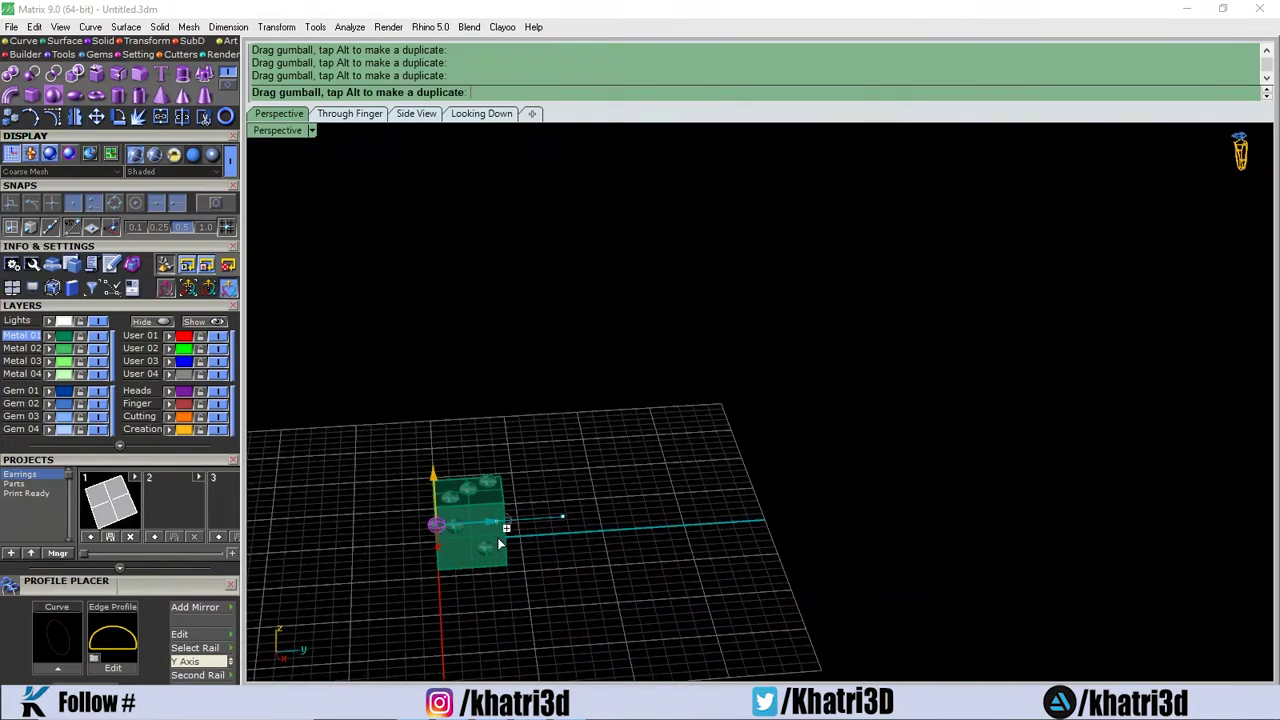
pyautogui.scroll(4, 502, 540)
pyautogui.moveTo(502, 540); pyautogui.dragTo(580, 540, button='right')
# Try duplicating the sphere into a square of four in the Side View, and undo the last two copies
pyautogui.click(420, 116)
pyautogui.keyDown('alt'); pyautogui.moveTo(673, 261); pyautogui.dragTo(858, 255); pyautogui.keyUp('alt')
pyautogui.keyDown('alt'); pyautogui.moveTo(804, 190); pyautogui.dragTo(805, 301); pyautogui.keyUp('alt')
pyautogui.keyDown('alt'); pyautogui.moveTo(860, 355); pyautogui.dragTo(757, 359); pyautogui.keyUp('alt')
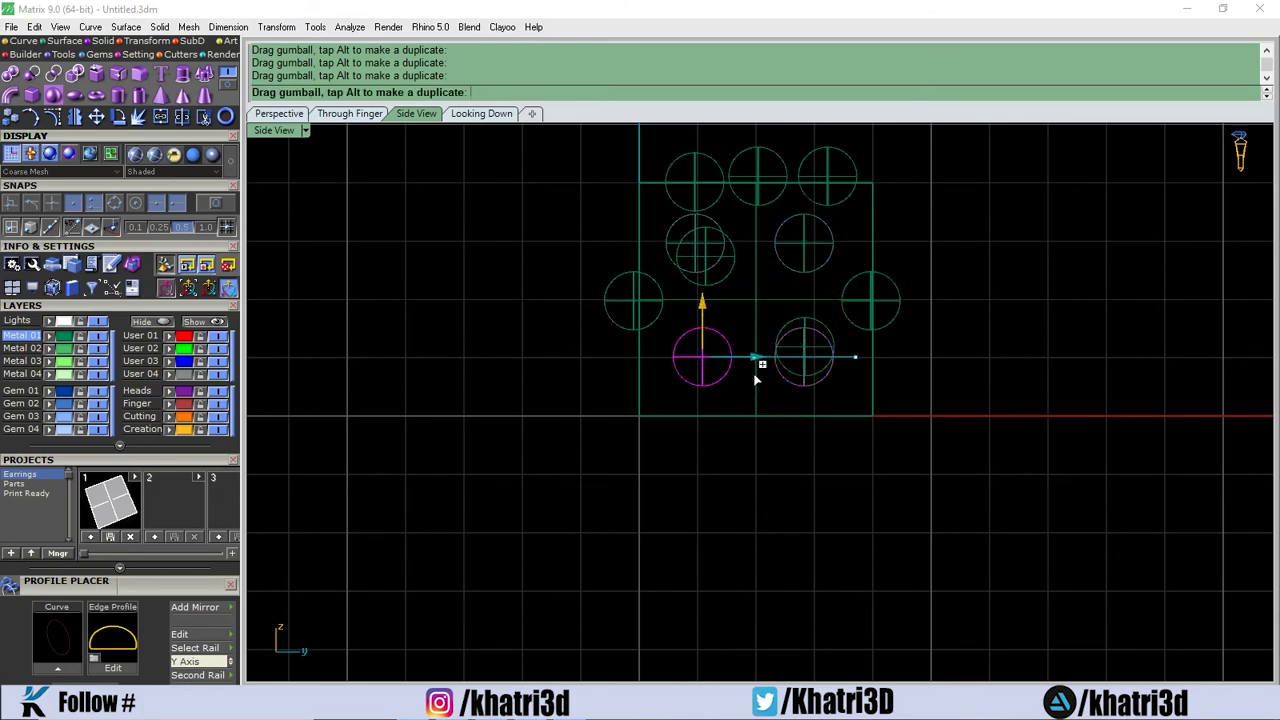
pyautogui.click(279, 114)
pyautogui.moveTo(400, 270); pyautogui.dragTo(670, 430, button='right')
pyautogui.scroll(4, 457, 470)
pyautogui.hotkey('ctrl', 'z')
pyautogui.hotkey('ctrl', 'z')
# Position the sphere at the face opposite the single sphere and duplicate it along the X axis across the upper half
pyautogui.moveTo(688, 432); pyautogui.dragTo(530, 454)
pyautogui.moveTo(530, 470); pyautogui.dragTo(591, 377, button='right')
pyautogui.moveTo(655, 151); pyautogui.dragTo(657, 264)
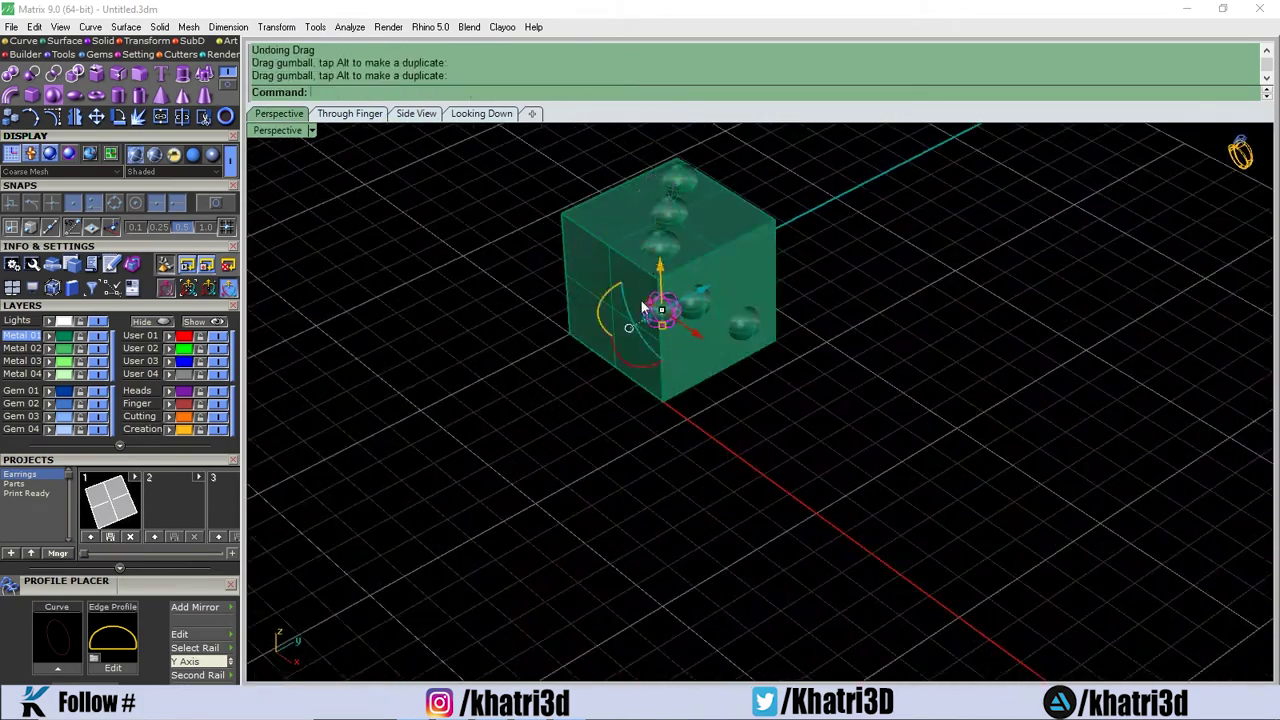
pyautogui.moveTo(657, 300); pyautogui.dragTo(770, 290, button='right')
pyautogui.keyDown('alt'); pyautogui.moveTo(810, 277); pyautogui.dragTo(690, 240); pyautogui.keyUp('alt')
pyautogui.scroll(4, 735, 258)
pyautogui.click(758, 257)
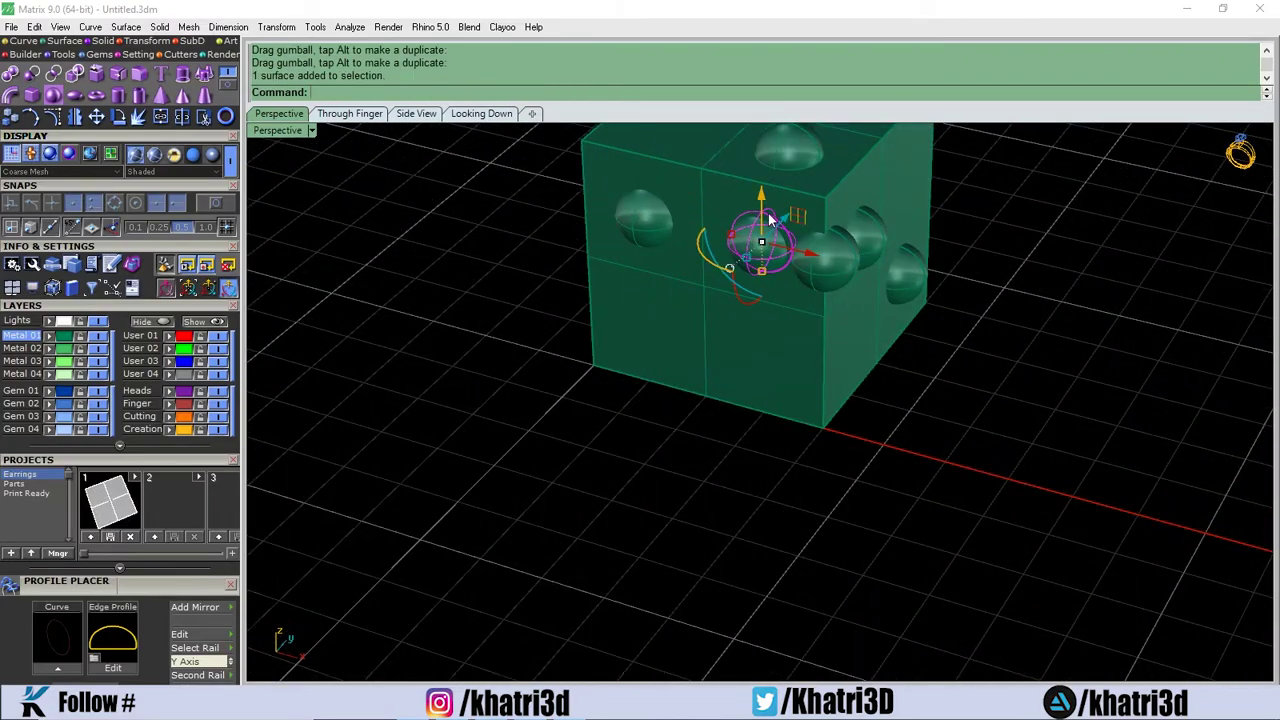
# Move the sphere at the box's vertical edge into the face's lower half and duplicate it across to complete a square of four
pyautogui.moveTo(770, 215); pyautogui.dragTo(776, 240, button='right')
pyautogui.click(840, 280)
pyautogui.moveTo(826, 230); pyautogui.dragTo(826, 332)
pyautogui.moveTo(868, 394); pyautogui.dragTo(796, 372)
pyautogui.moveTo(796, 385); pyautogui.dragTo(885, 290, button='right')
pyautogui.moveTo(814, 339); pyautogui.dragTo(708, 339)
pyautogui.moveTo(712, 350); pyautogui.dragTo(863, 490, button='right')
# Select the face's four spheres, rotate a copy onto the adjacent face and centre the copied pattern there
pyautogui.click(651, 366)
pyautogui.keyDown('shift'); pyautogui.click(771, 354); pyautogui.keyUp('shift')
pyautogui.keyDown('shift'); pyautogui.click(766, 243); pyautogui.keyUp('shift')
pyautogui.keyDown('shift'); pyautogui.click(651, 254); pyautogui.keyUp('shift')
pyautogui.moveTo(665, 265); pyautogui.dragTo(691, 374, button='right')
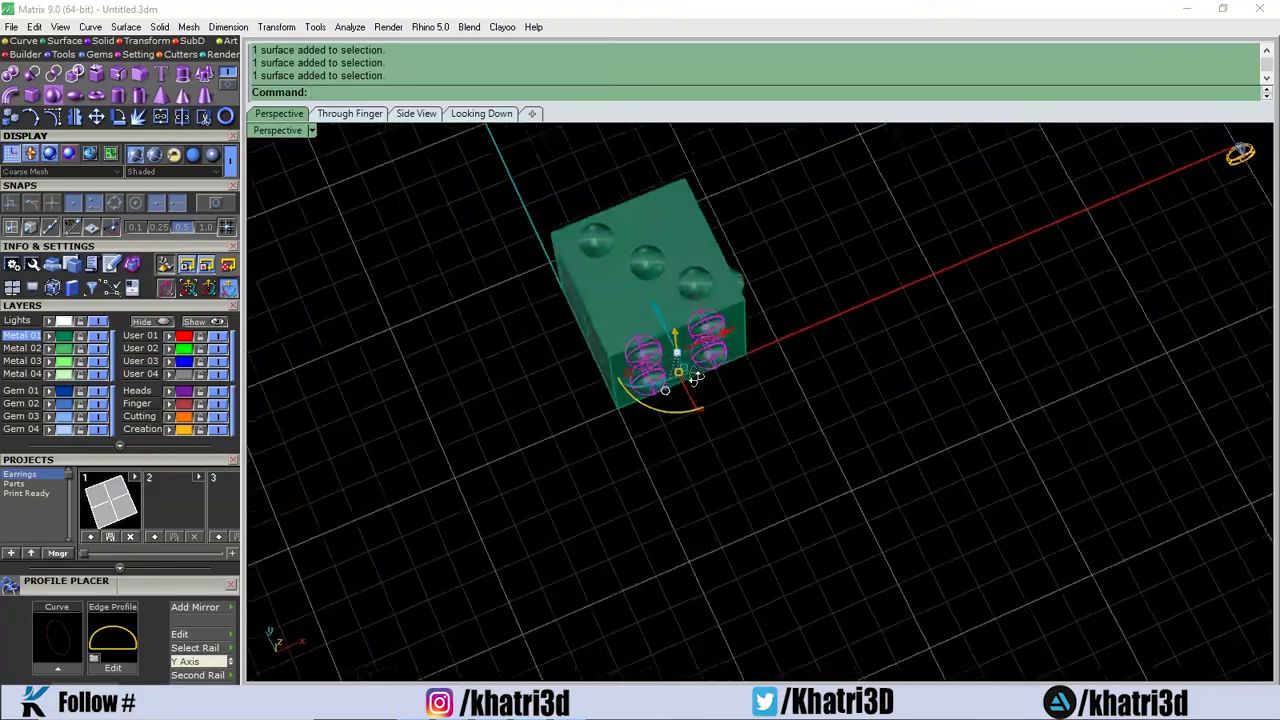
pyautogui.keyDown('alt'); pyautogui.moveTo(697, 420); pyautogui.dragTo(612, 385); pyautogui.keyUp('alt')
pyautogui.moveTo(735, 381); pyautogui.dragTo(641, 362)
pyautogui.moveTo(641, 362); pyautogui.dragTo(735, 300, button='right')
pyautogui.moveTo(708, 354); pyautogui.dragTo(697, 355)
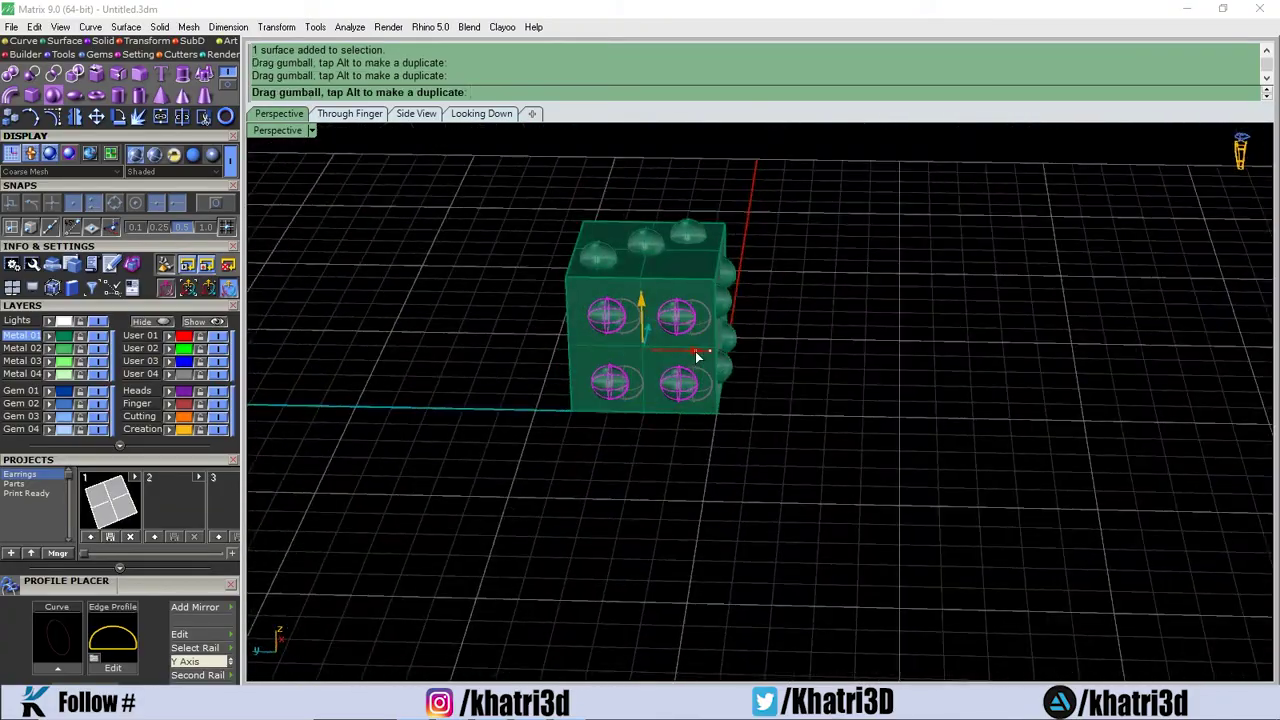
# Duplicate one of the four copied spheres to the centre of that face to form a five-sphere pattern
pyautogui.moveTo(697, 355); pyautogui.dragTo(697, 325, button='right')
pyautogui.scroll(8, 690, 370)
pyautogui.click(684, 312)
pyautogui.keyDown('alt'); pyautogui.moveTo(712, 273); pyautogui.dragTo(620, 181); pyautogui.keyUp('alt')
pyautogui.click(712, 476)
pyautogui.moveTo(712, 476); pyautogui.dragTo(751, 551, button='right')
pyautogui.scroll(-8, 666, 534)
pyautogui.moveTo(848, 574); pyautogui.dragTo(832, 410, button='right')
pyautogui.scroll(6, 832, 410)
pyautogui.moveTo(812, 345); pyautogui.dragTo(813, 333)
pyautogui.moveTo(813, 333); pyautogui.dragTo(738, 410, button='right')
# Select the four corner spheres of the five-sphere face and rotate a copy of them toward the box's underside
pyautogui.click(726, 480)
pyautogui.keyDown('shift'); pyautogui.click(682, 547); pyautogui.keyUp('shift')
pyautogui.keyDown('shift'); pyautogui.click(787, 510); pyautogui.keyUp('shift')
pyautogui.keyDown('shift'); pyautogui.click(790, 462); pyautogui.keyUp('shift')
pyautogui.click(770, 420)
pyautogui.keyDown('shift'); pyautogui.click(682, 440); pyautogui.keyUp('shift')
pyautogui.keyDown('shift'); pyautogui.click(682, 547); pyautogui.keyUp('shift')
pyautogui.keyDown('shift'); pyautogui.click(772, 524); pyautogui.keyUp('shift')
pyautogui.moveTo(772, 524); pyautogui.dragTo(908, 440, button='right')
pyautogui.keyDown('alt'); pyautogui.moveTo(897, 384); pyautogui.dragTo(895, 558); pyautogui.keyUp('alt')
# Move the four copied spheres sideways so they lie centred beneath the box's bottom face
pyautogui.moveTo(910, 550); pyautogui.dragTo(982, 400, button='right')
pyautogui.moveTo(961, 368); pyautogui.dragTo(914, 420)
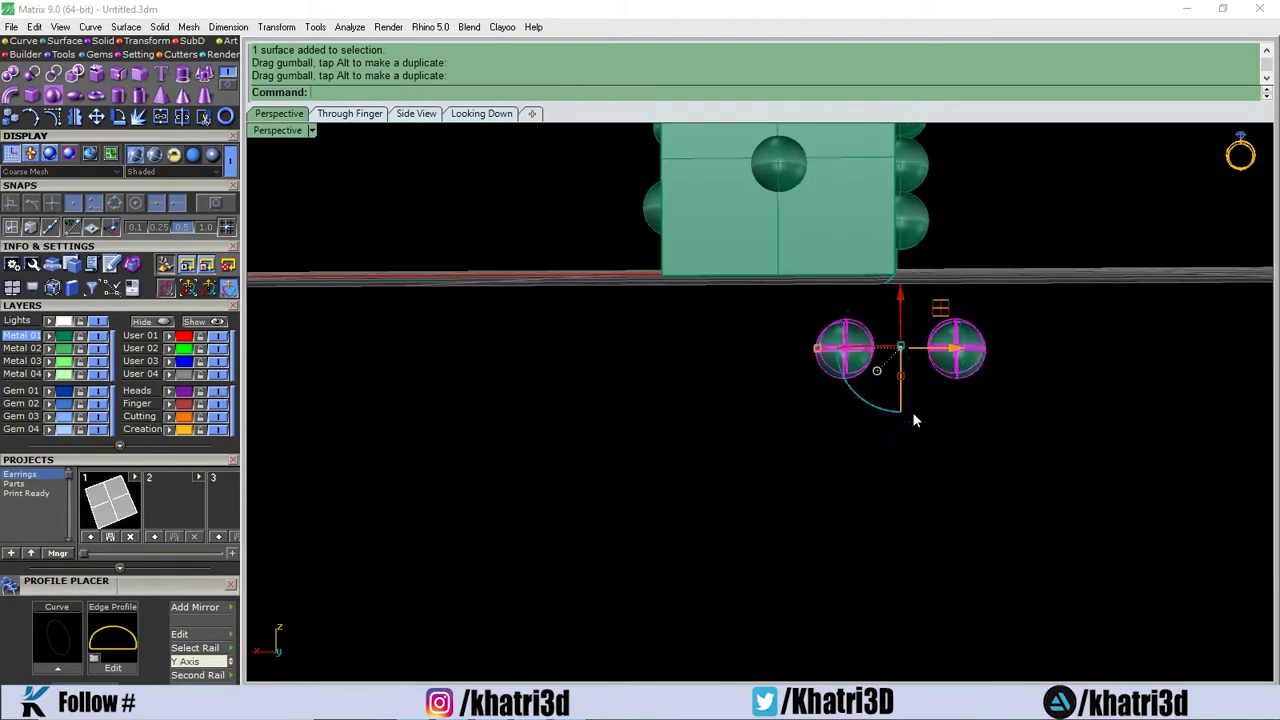
pyautogui.moveTo(914, 420); pyautogui.dragTo(885, 290, button='right')
pyautogui.moveTo(943, 227); pyautogui.dragTo(830, 207)
pyautogui.moveTo(831, 208); pyautogui.dragTo(1020, 415, button='right')
pyautogui.moveTo(954, 354); pyautogui.dragTo(951, 330)
# Delete two of the spheres beneath the box and duplicate the remaining pair along the X axis
pyautogui.moveTo(985, 390); pyautogui.dragTo(1020, 150, button='right')
pyautogui.click(933, 415)
pyautogui.press('Delete')
pyautogui.click(838, 405)
pyautogui.press('Delete')
pyautogui.click(833, 506)
pyautogui.keyDown('shift'); pyautogui.click(934, 509); pyautogui.keyUp('shift')
pyautogui.keyDown('alt'); pyautogui.moveTo(930, 508); pyautogui.dragTo(891, 386); pyautogui.keyUp('alt')
# Shift the middle and end pairs along the X axis so the six underside spheres form two evenly spaced rows of three
pyautogui.click(838, 430)
pyautogui.keyDown('shift'); pyautogui.click(942, 442); pyautogui.keyUp('shift')
pyautogui.hotkey('ctrl', 'z')
pyautogui.keyDown('shift'); pyautogui.click(985, 454); pyautogui.keyUp('shift')
pyautogui.keyDown('ctrl'); pyautogui.click(983, 389); pyautogui.keyUp('ctrl')
pyautogui.keyDown('ctrl'); pyautogui.click(985, 454); pyautogui.keyUp('ctrl')
pyautogui.hotkey('ctrl', 'z')
pyautogui.keyDown('ctrl'); pyautogui.click(971, 391); pyautogui.keyUp('ctrl')
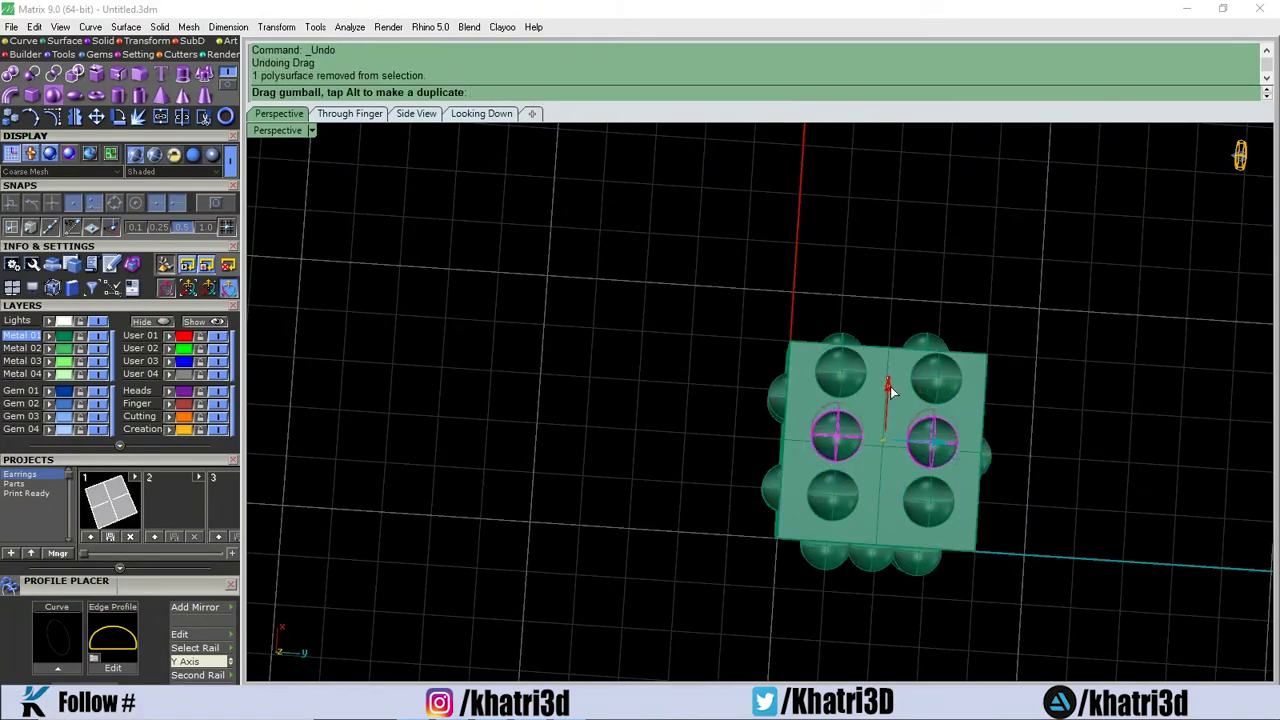
pyautogui.click(929, 502)
pyautogui.keyDown('shift'); pyautogui.click(832, 496); pyautogui.keyUp('shift')
pyautogui.moveTo(884, 446); pyautogui.dragTo(886, 451)
# Group the six spheres beneath the box and raise them so they are partly embedded in the bottom face
pyautogui.moveTo(1040, 430); pyautogui.dragTo(900, 652, button='right')
pyautogui.moveTo(1005, 405); pyautogui.dragTo(705, 298)
pyautogui.hotkey('ctrl', 'g')
pyautogui.moveTo(846, 286); pyautogui.dragTo(846, 212)
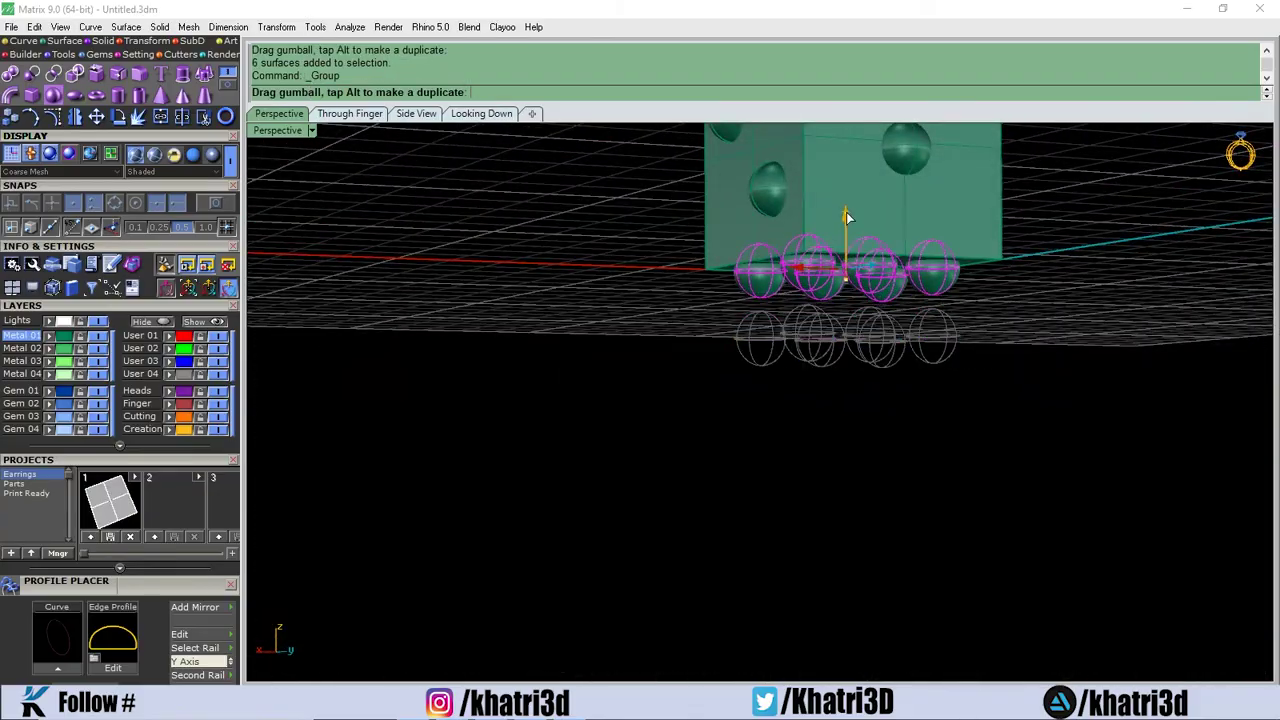
pyautogui.click(830, 400)
# Make User 01 the current layer and clear the box's selection
pyautogui.moveTo(835, 370); pyautogui.dragTo(780, 430, button='right')
pyautogui.click(865, 340)
pyautogui.click(140, 337)
pyautogui.click(622, 460)
pyautogui.scroll(-3, 622, 460)
pyautogui.moveTo(622, 460); pyautogui.dragTo(700, 368, button='right')
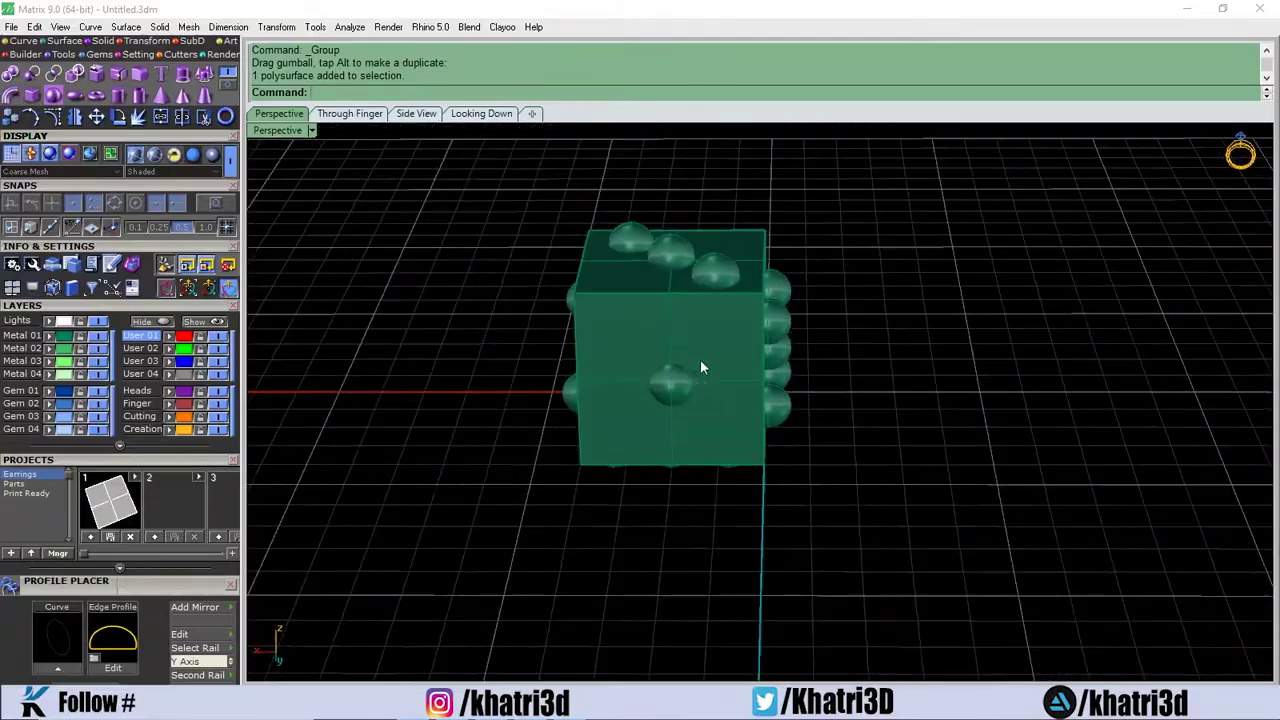
pyautogui.moveTo(700, 441); pyautogui.dragTo(863, 441, button='right')
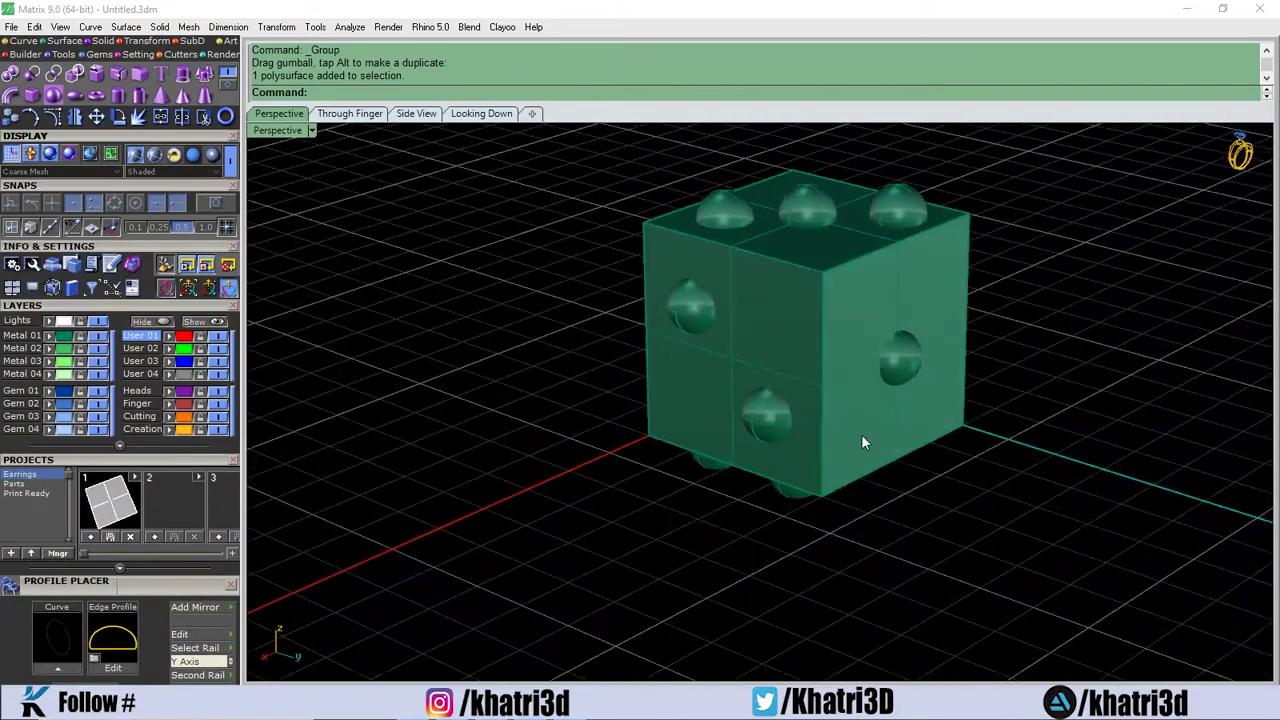
# Assign the box to the Metal 02 layer and deselect it
pyautogui.click(792, 343)
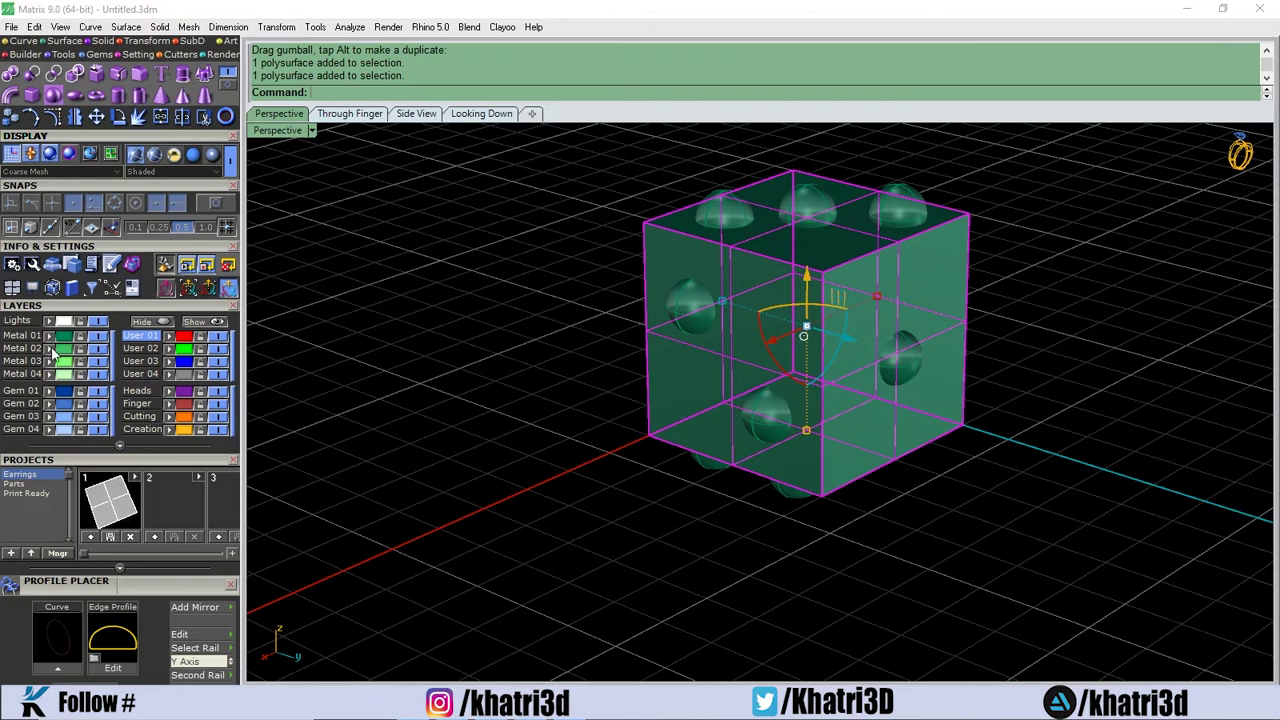
pyautogui.click(49, 348)
pyautogui.click(466, 393)
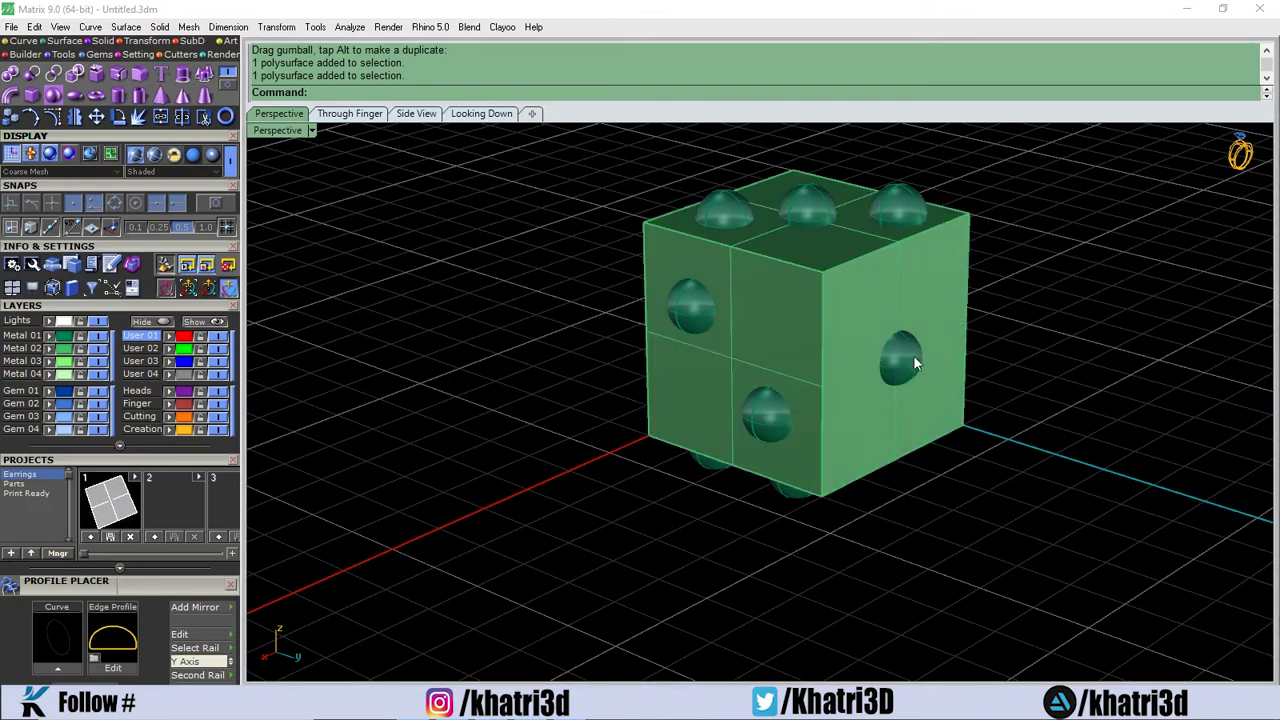
# Subtract all the embedded spheres from the box with BooleanDifference, with DeleteInput set to Yes
pyautogui.click(814, 343)
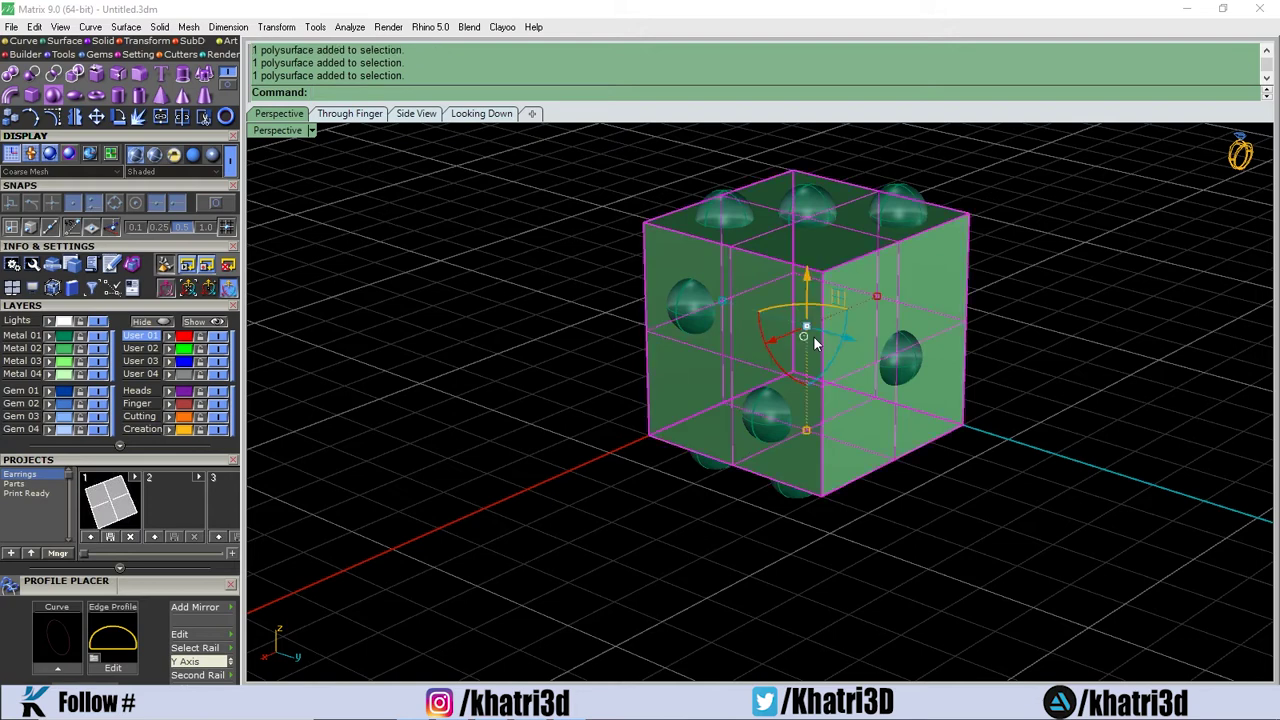
pyautogui.write('ooleanDifference')
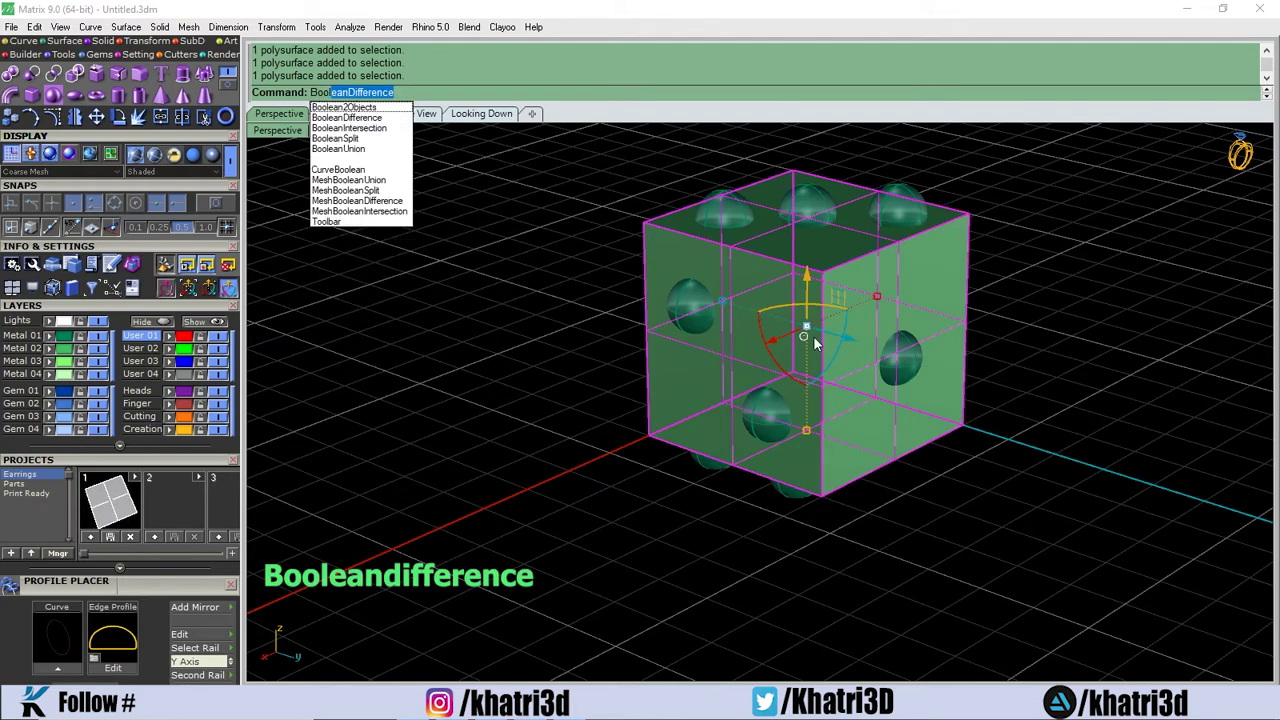
pyautogui.press('Return')
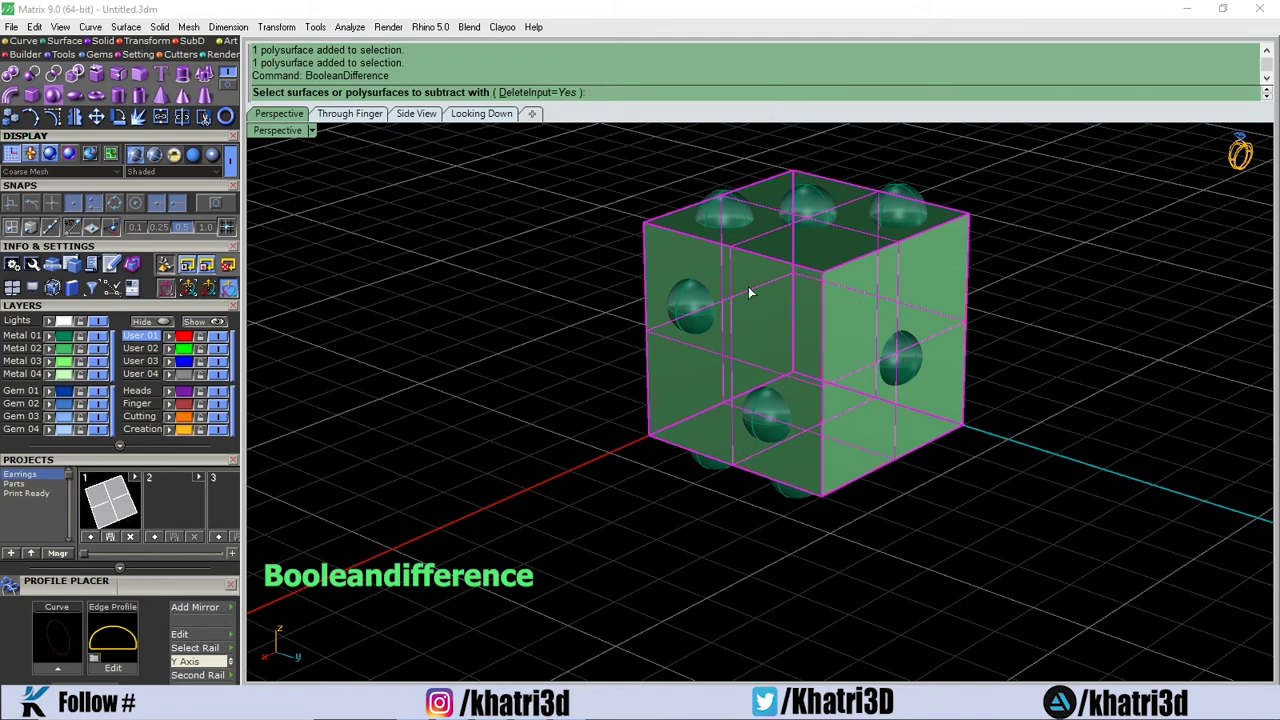
pyautogui.scroll(-4, 704, 393)
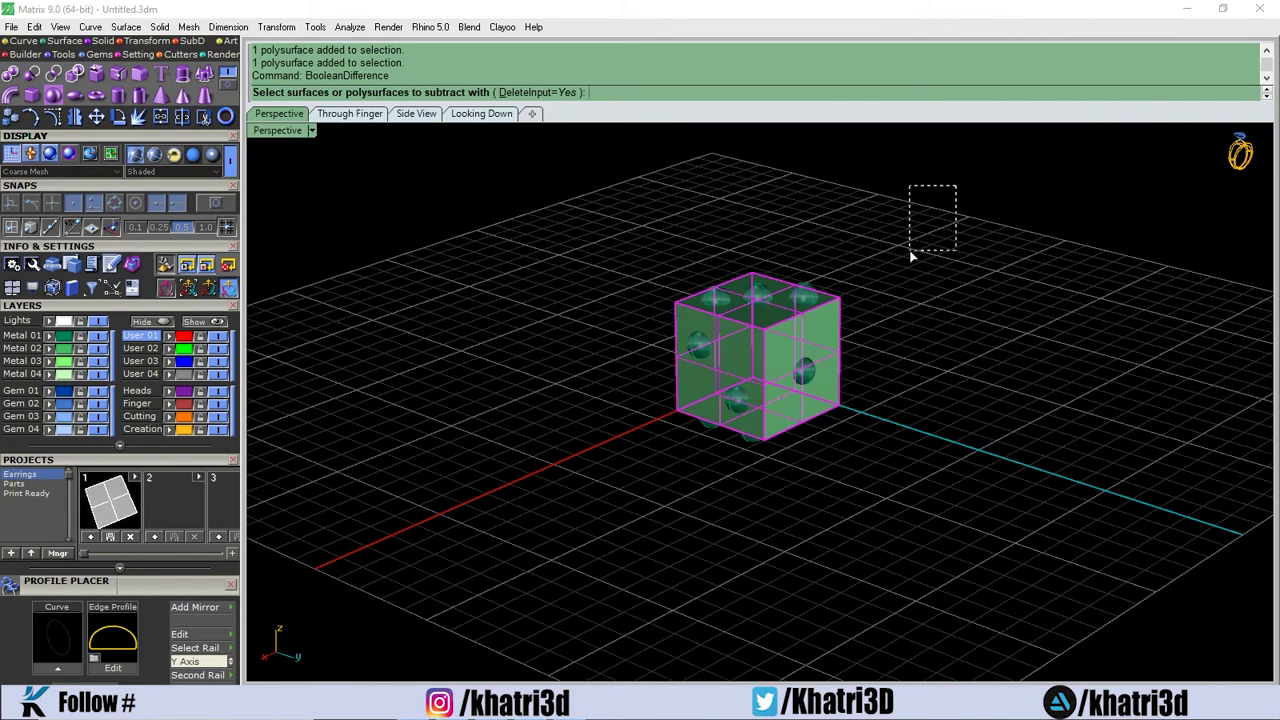
pyautogui.moveTo(546, 591); pyautogui.dragTo(543, 592)
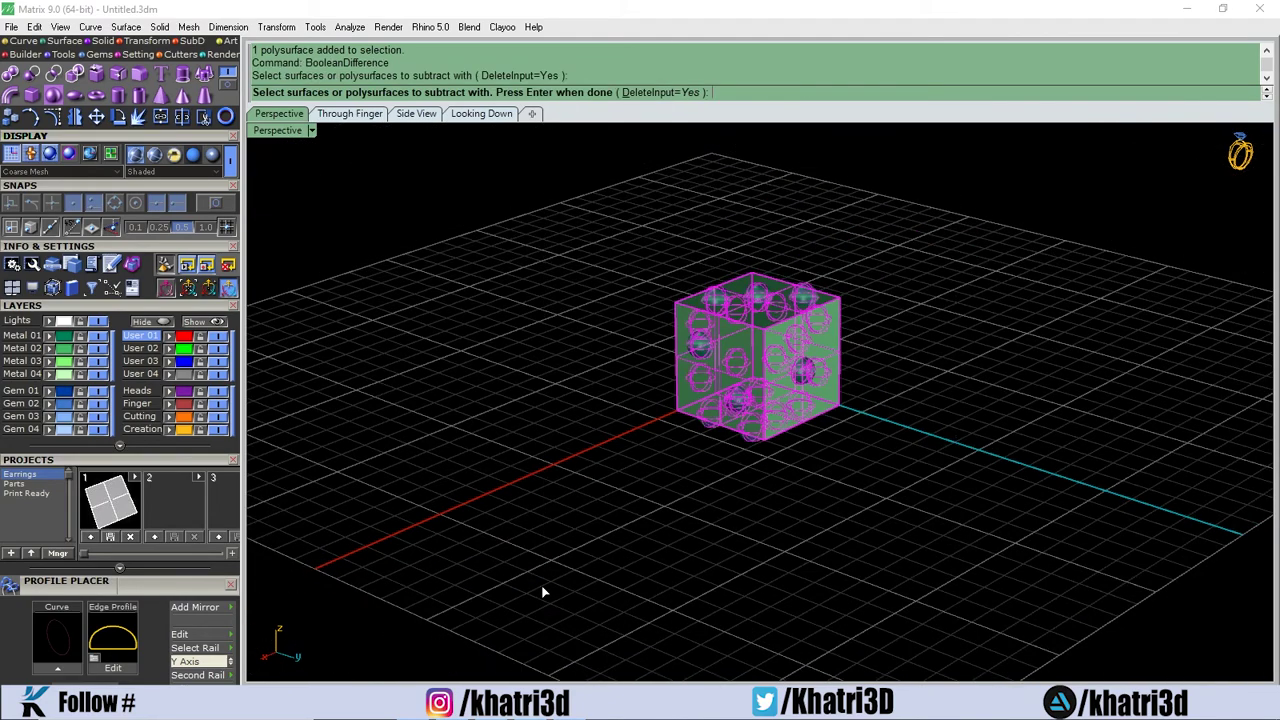
pyautogui.click(65, 340)
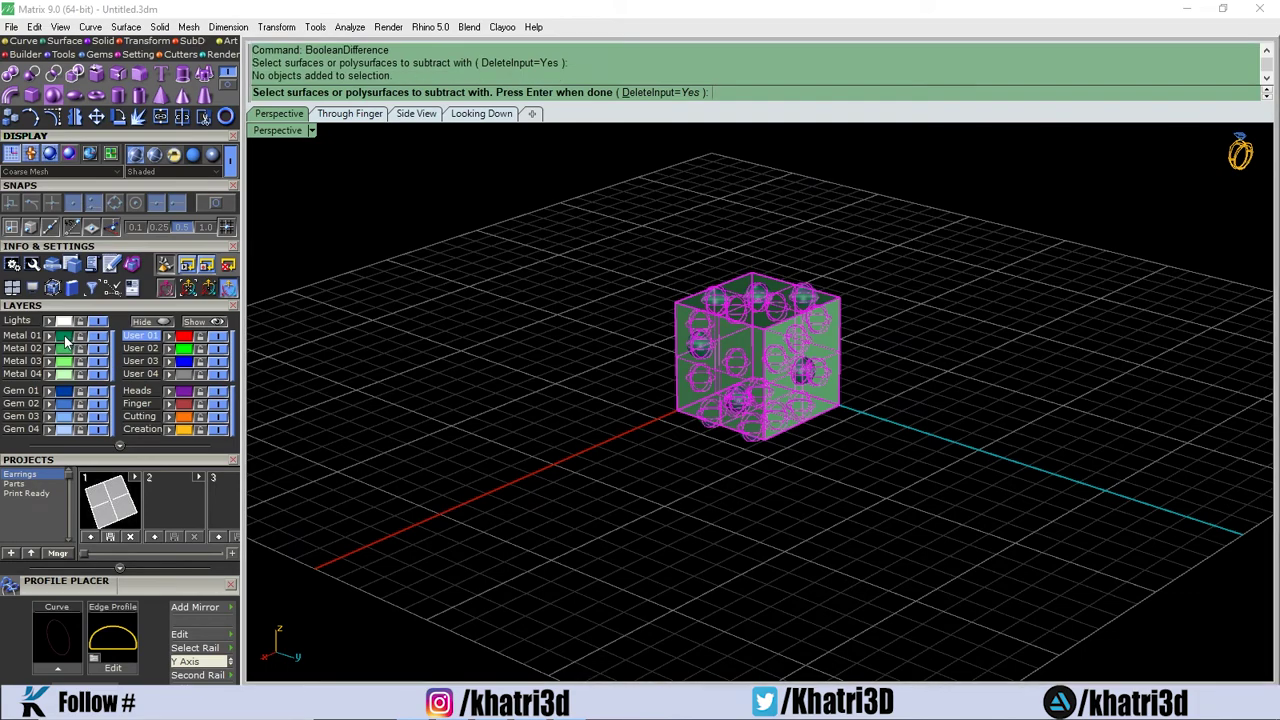
pyautogui.scroll(3, 817, 229)
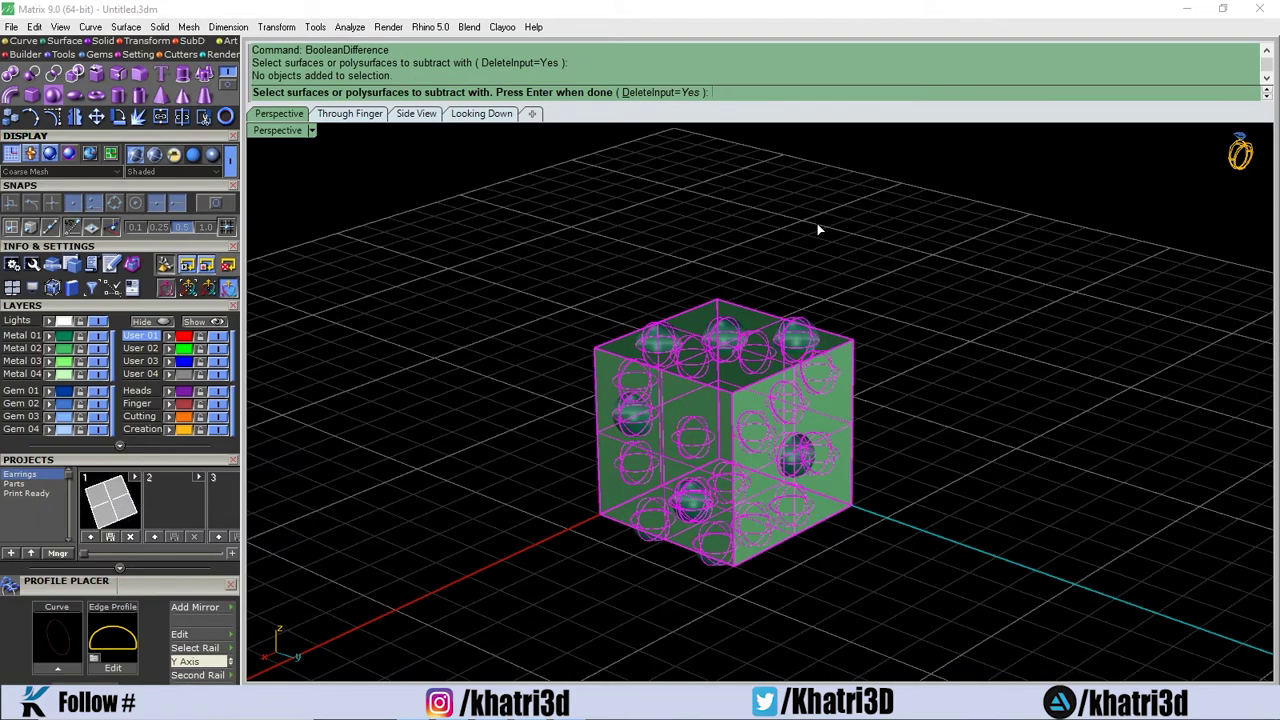
pyautogui.rightClick(816, 222)
pyautogui.moveTo(791, 329); pyautogui.dragTo(1049, 386, button='right')
pyautogui.scroll(5, 663, 361)
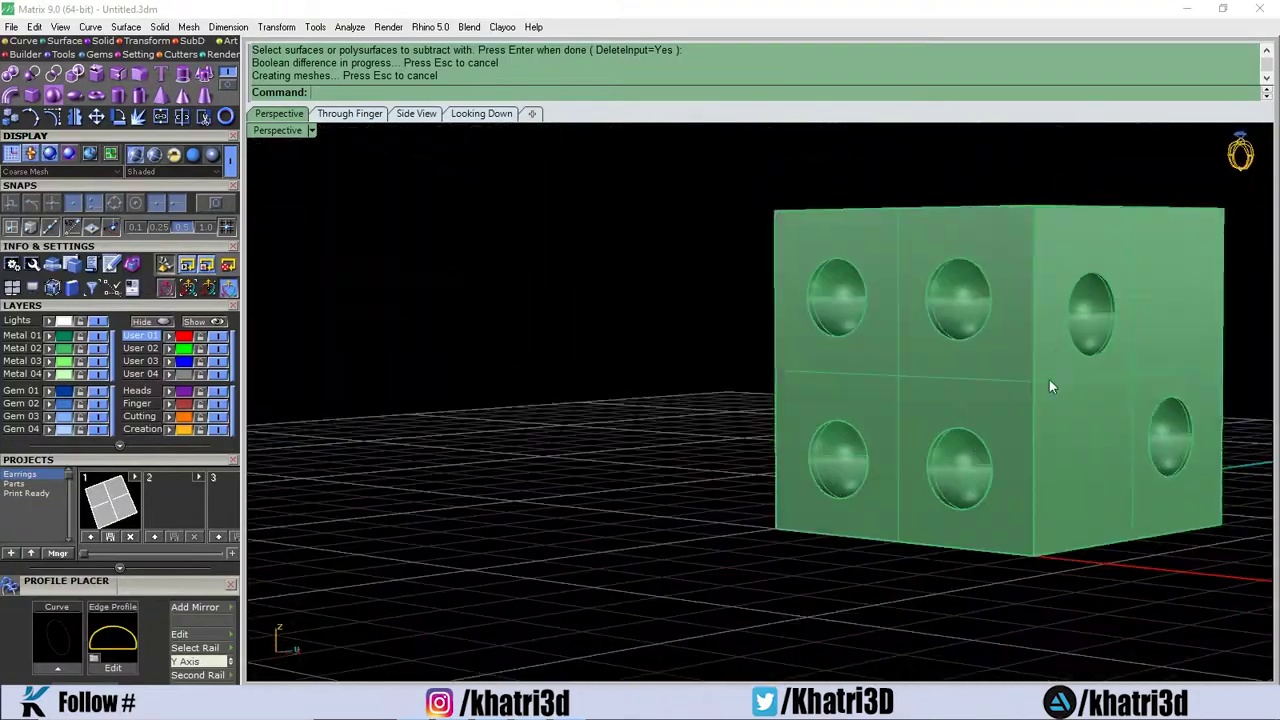
# Select the pitted die and bring its gumball into view
pyautogui.scroll(-5, 1014, 328)
pyautogui.moveTo(1014, 328); pyautogui.dragTo(900, 440, button='right')
pyautogui.click(1025, 507)
pyautogui.keyDown('shift'); pyautogui.moveTo(1090, 526); pyautogui.dragTo(735, 306, button='right'); pyautogui.keyUp('shift')
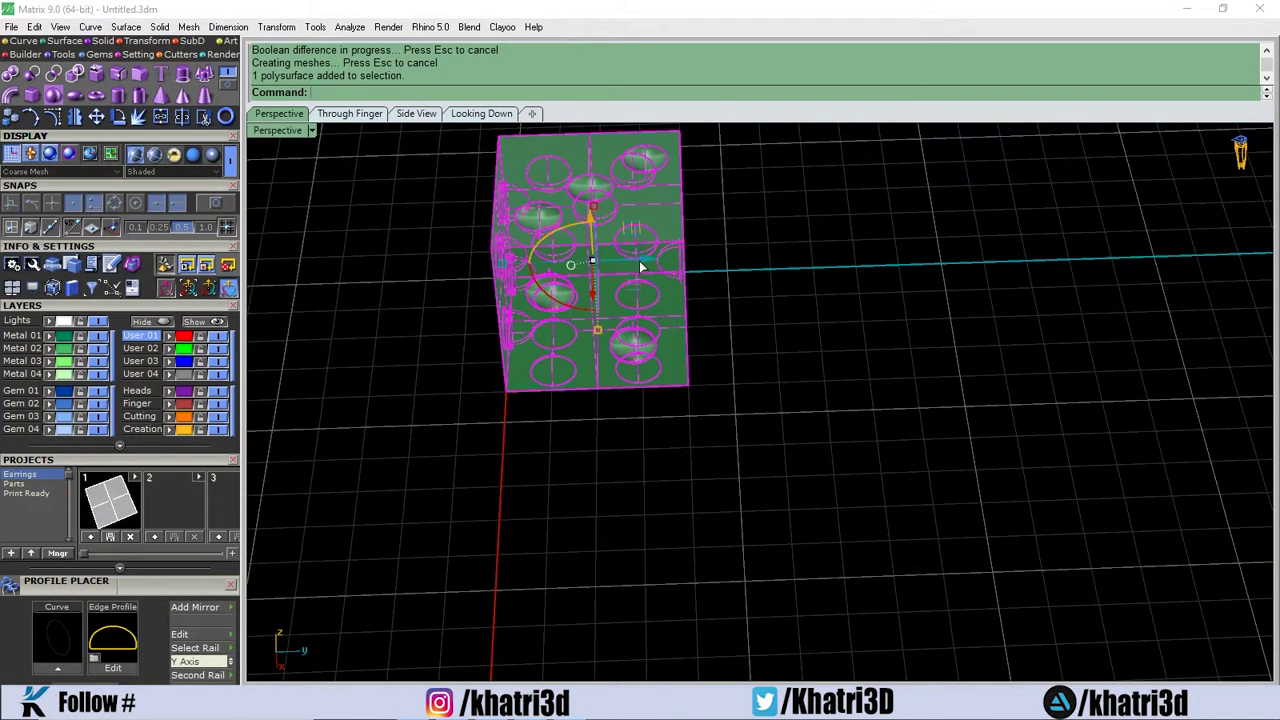
pyautogui.moveTo(641, 266); pyautogui.dragTo(827, 260)
pyautogui.hotkey('ctrl', 'z')
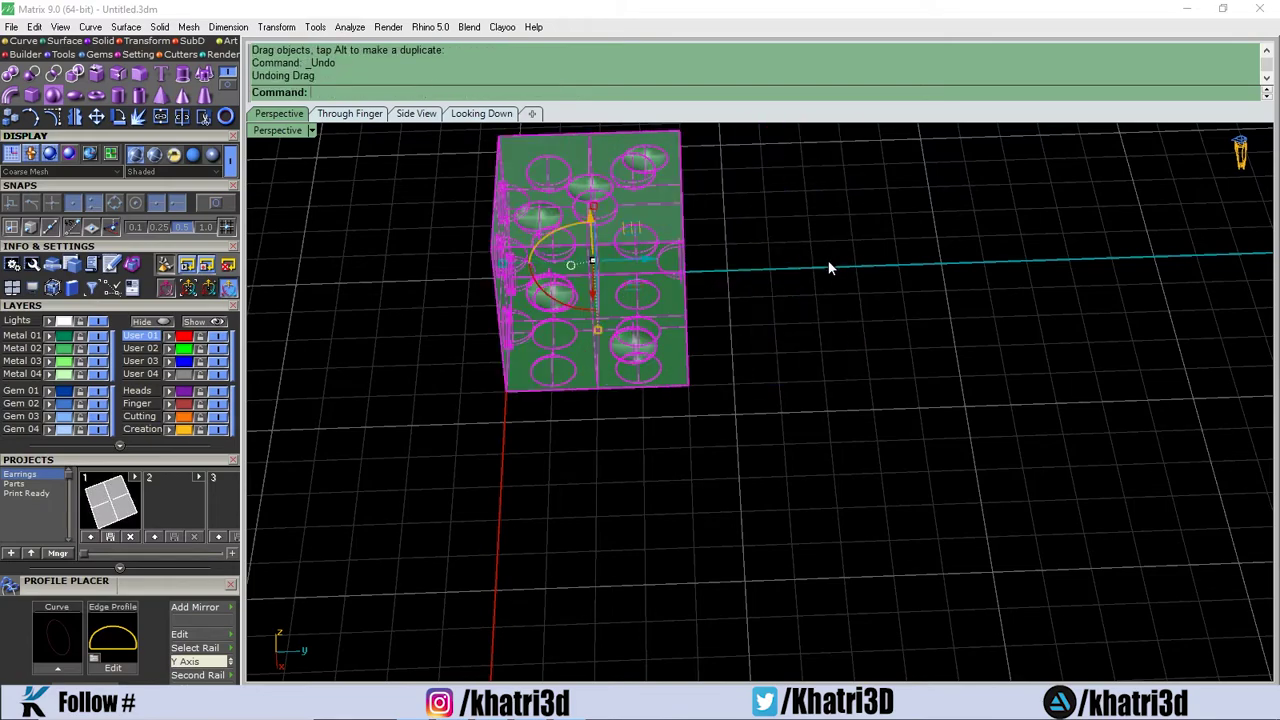
pyautogui.moveTo(755, 471); pyautogui.dragTo(763, 429, button='right')
pyautogui.moveTo(596, 381); pyautogui.dragTo(595, 409)
pyautogui.hotkey('ctrl', 'z')
# Duplicate the die straight up along the Z axis so the copy slightly overlaps the original's top, then deselect it
pyautogui.moveTo(811, 491); pyautogui.dragTo(650, 405, button='right')
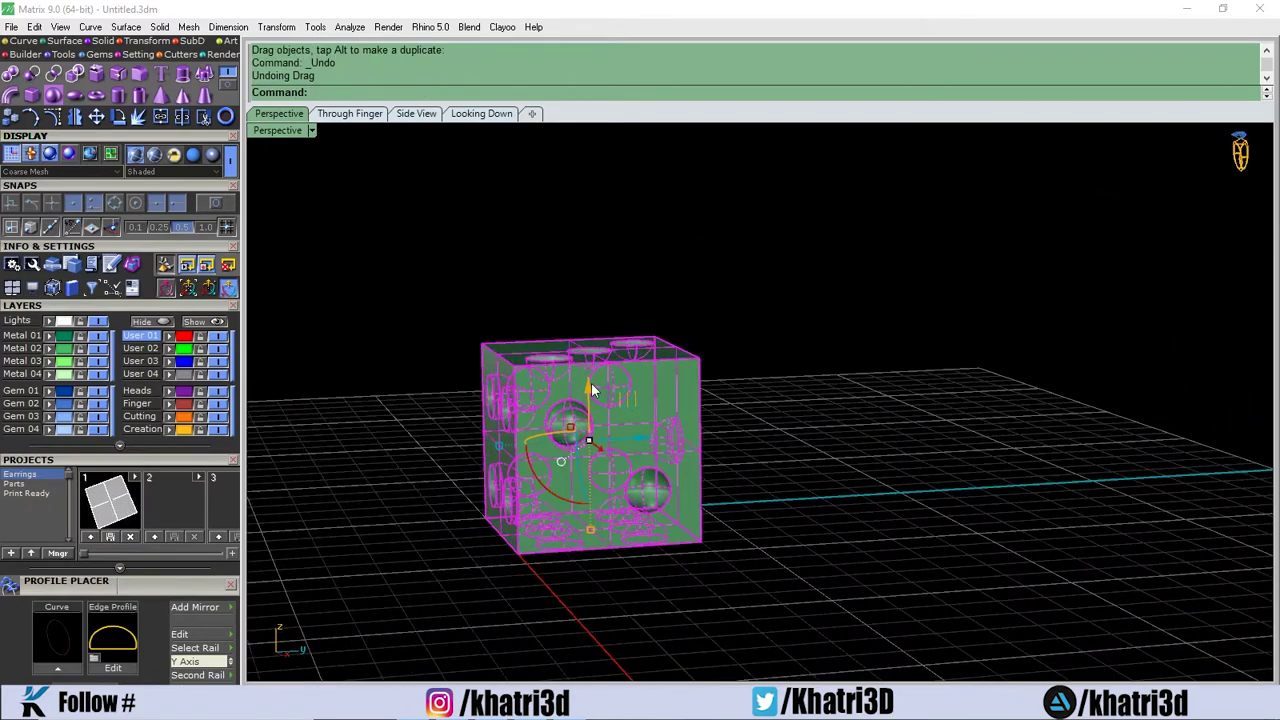
pyautogui.moveTo(594, 392)
pyautogui.mouseDown()
pyautogui.moveTo(592, 288)
pyautogui.moveTo(621, 186)
pyautogui.moveTo(626, 207)
pyautogui.mouseUp()
pyautogui.click(812, 327)
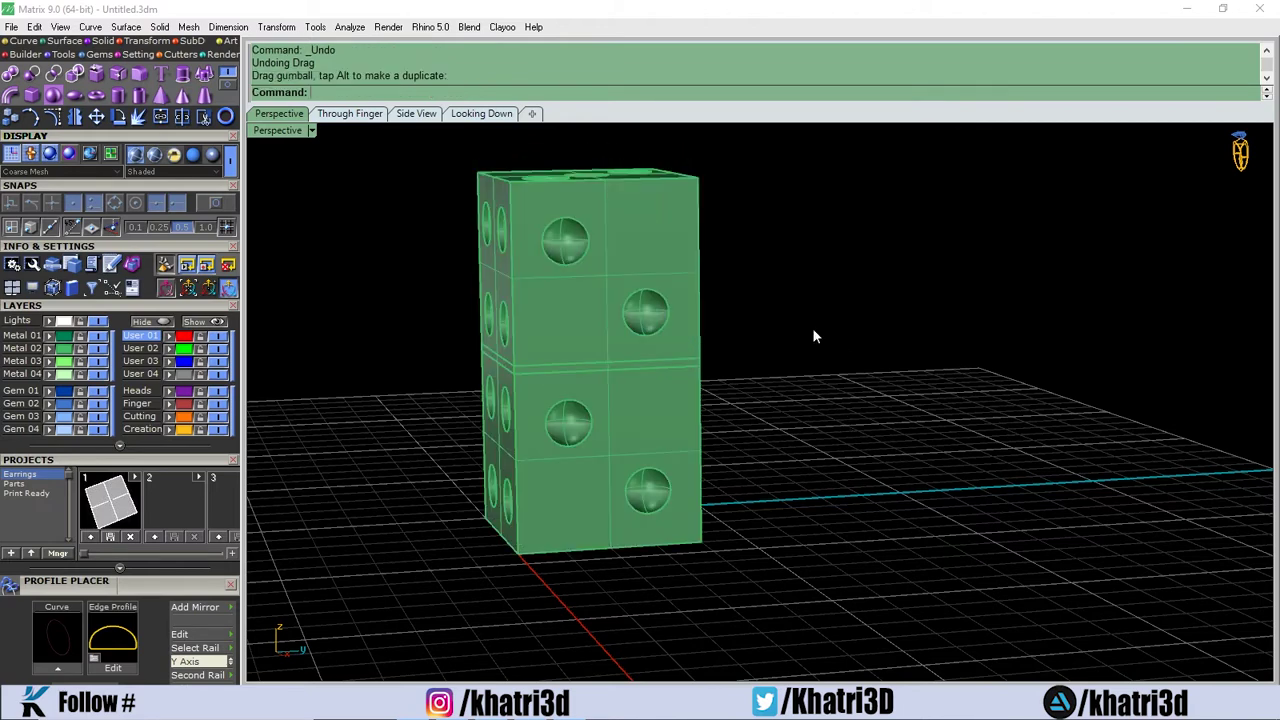
# Merge the two stacked dice into one solid with BooleanUnion
pyautogui.moveTo(823, 251); pyautogui.dragTo(640, 410)
pyautogui.write('Bo')
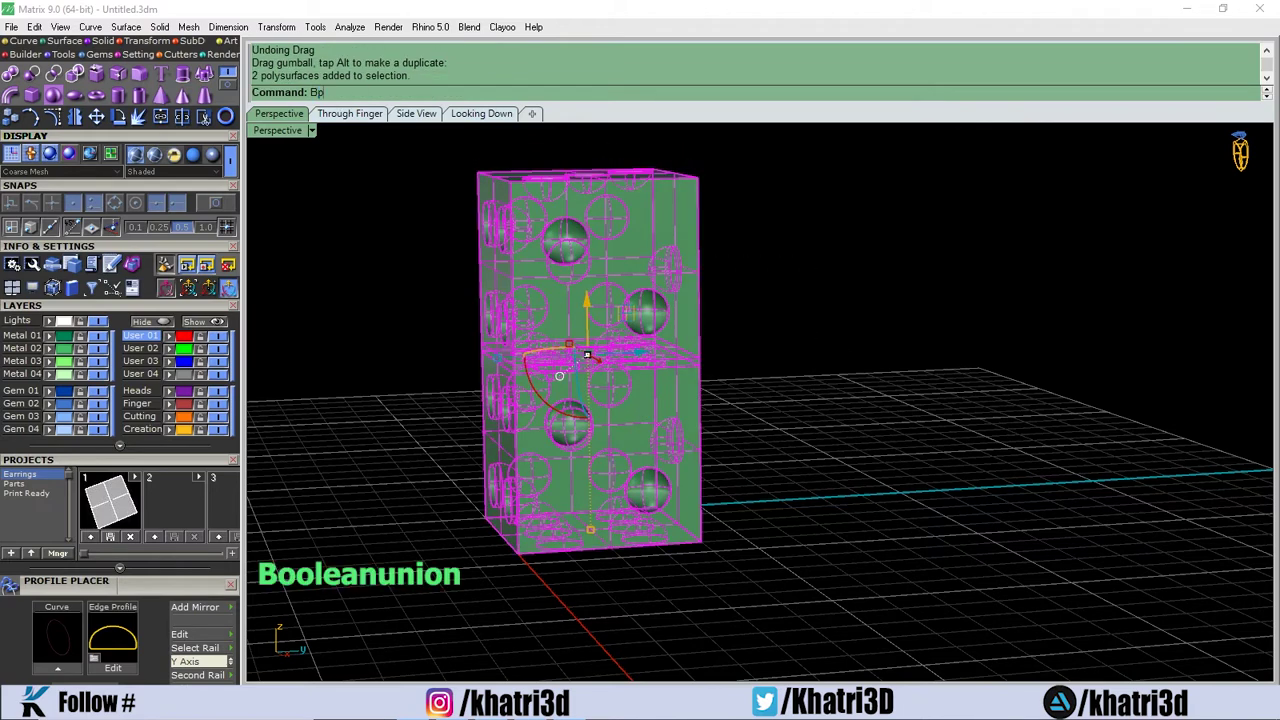
pyautogui.write('olean')
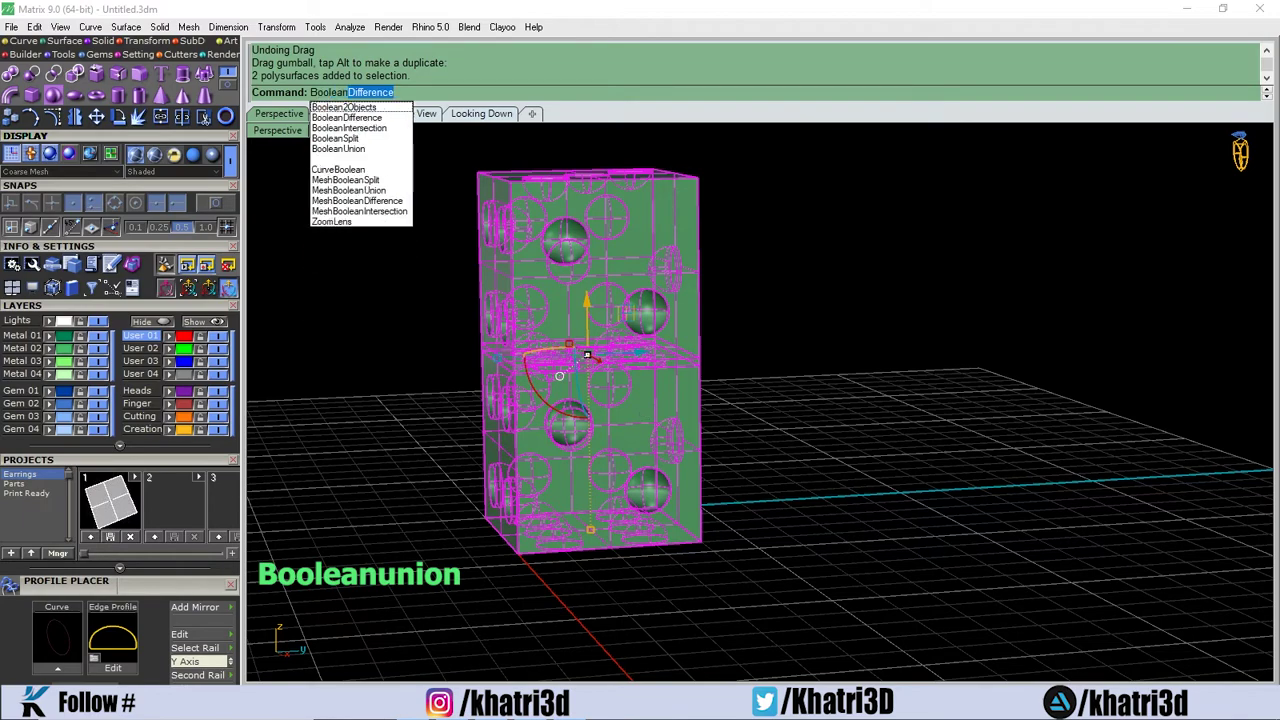
pyautogui.write('Union')
pyautogui.press('Return')
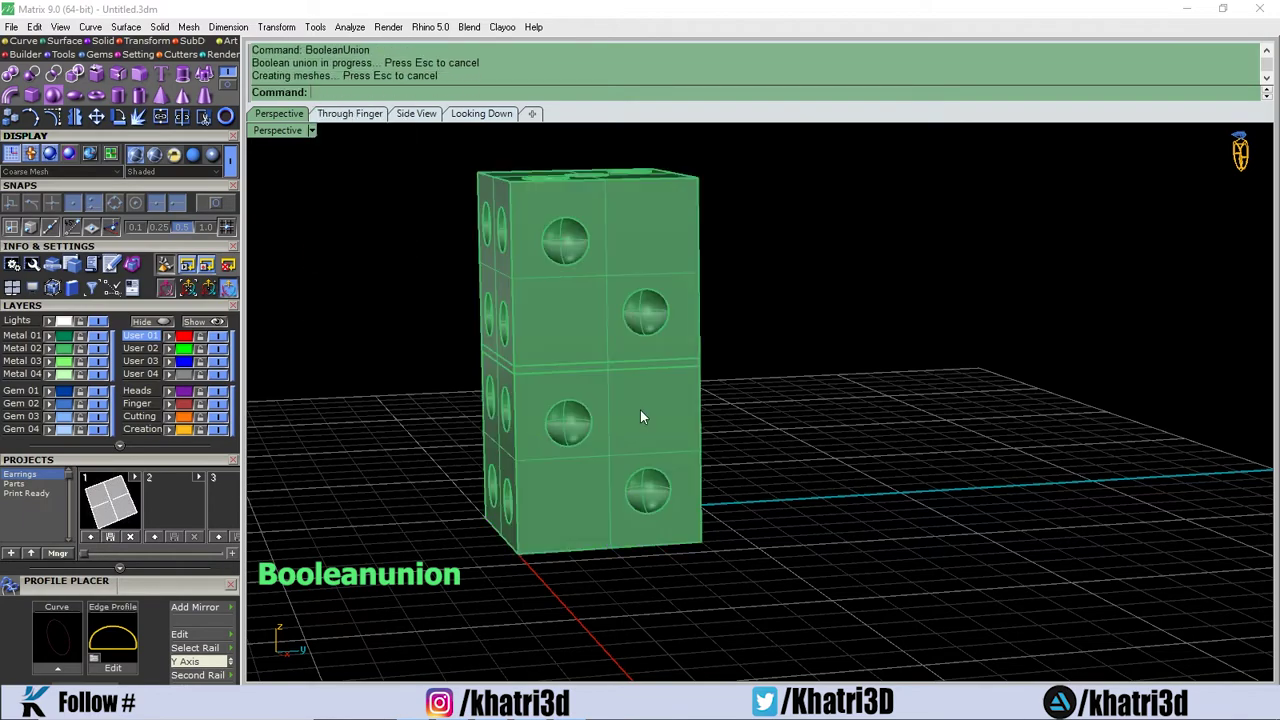
# Examine the merged dice from several sides, checking the seam between them and whether they select as one object
pyautogui.click(674, 367)
pyautogui.moveTo(674, 367); pyautogui.dragTo(629, 314, button='right')
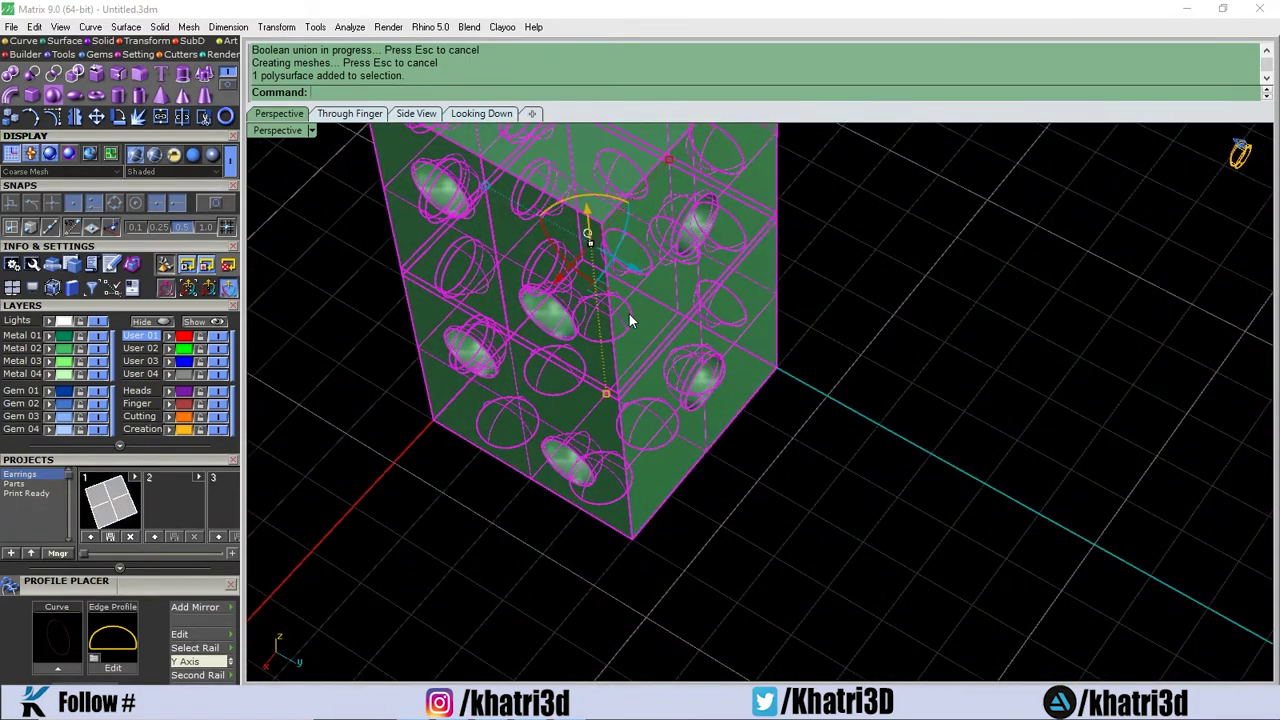
pyautogui.click(861, 330)
pyautogui.scroll(-3, 857, 336)
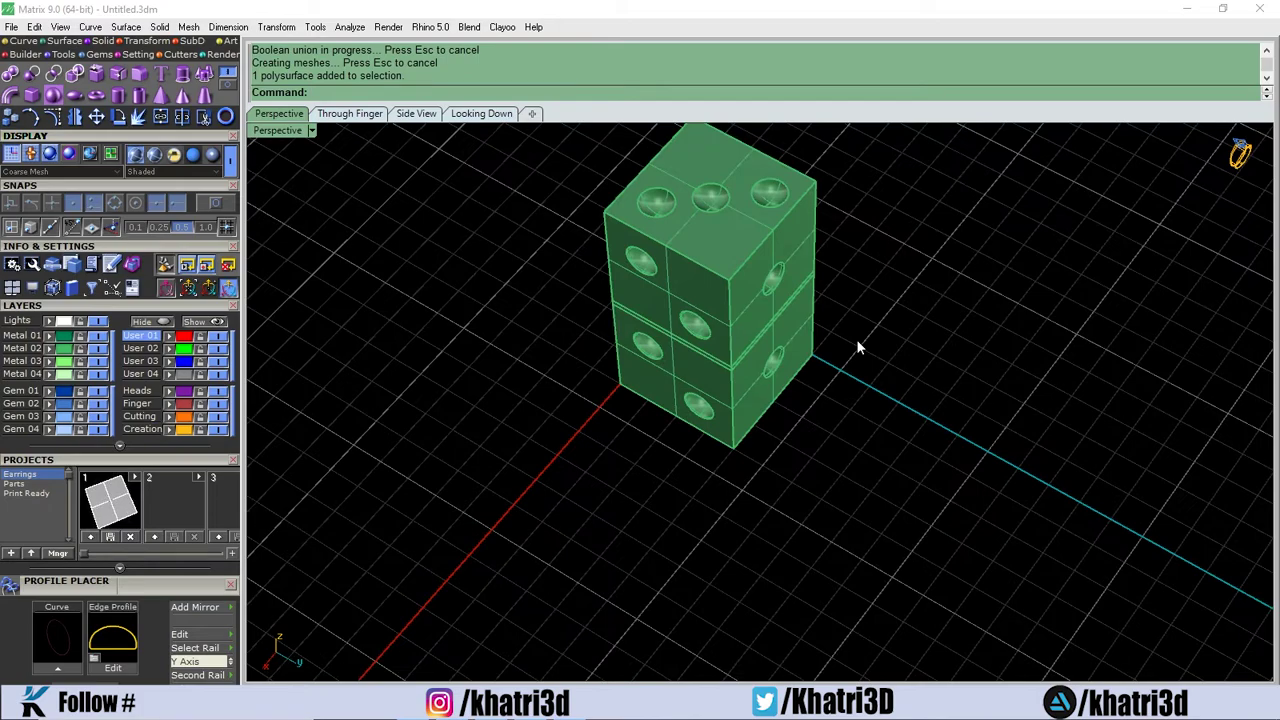
pyautogui.moveTo(862, 362); pyautogui.dragTo(810, 401, button='right')
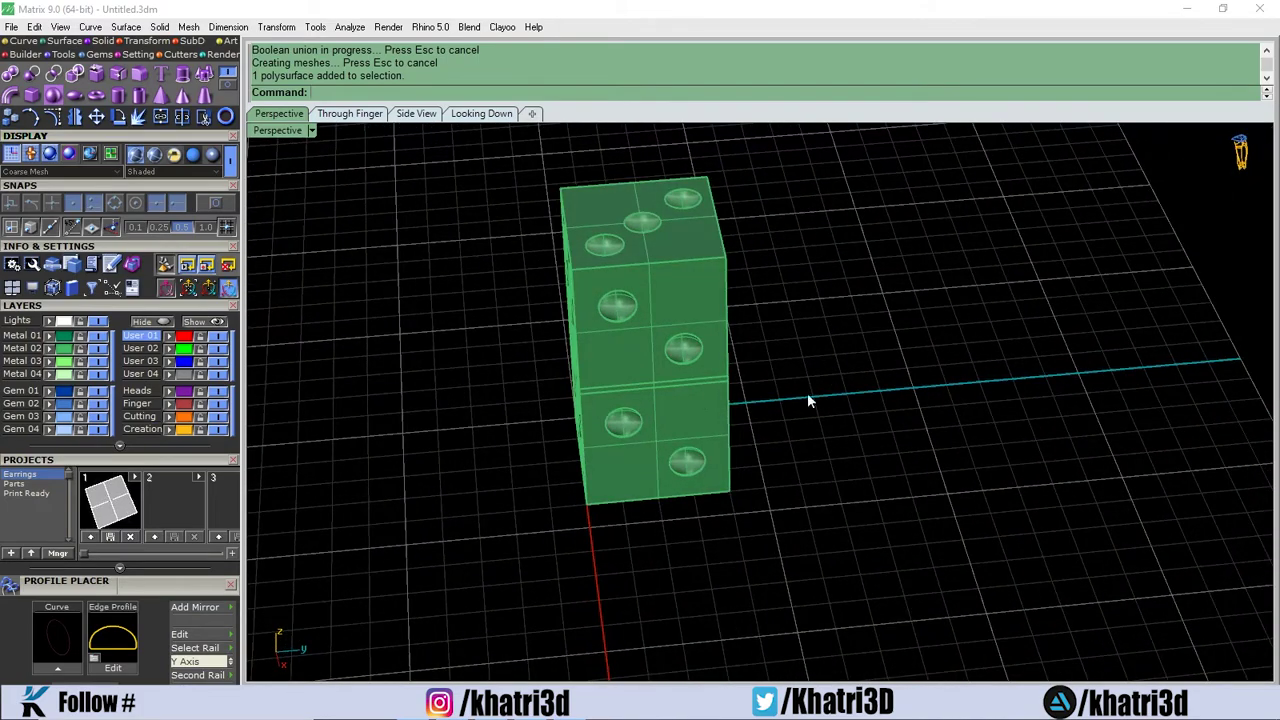
pyautogui.scroll(2, 582, 385)
pyautogui.click(586, 400)
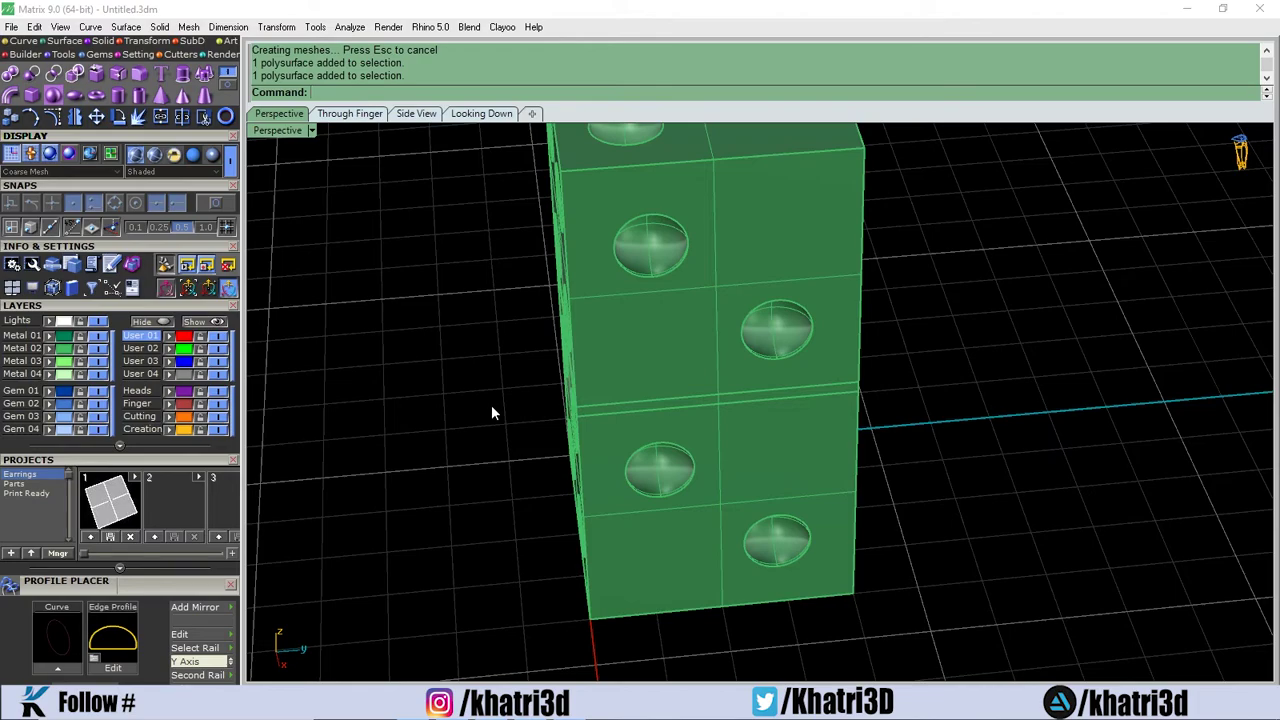
pyautogui.scroll(-4, 491, 405)
pyautogui.moveTo(491, 405); pyautogui.dragTo(575, 398, button='right')
pyautogui.scroll(4, 732, 444)
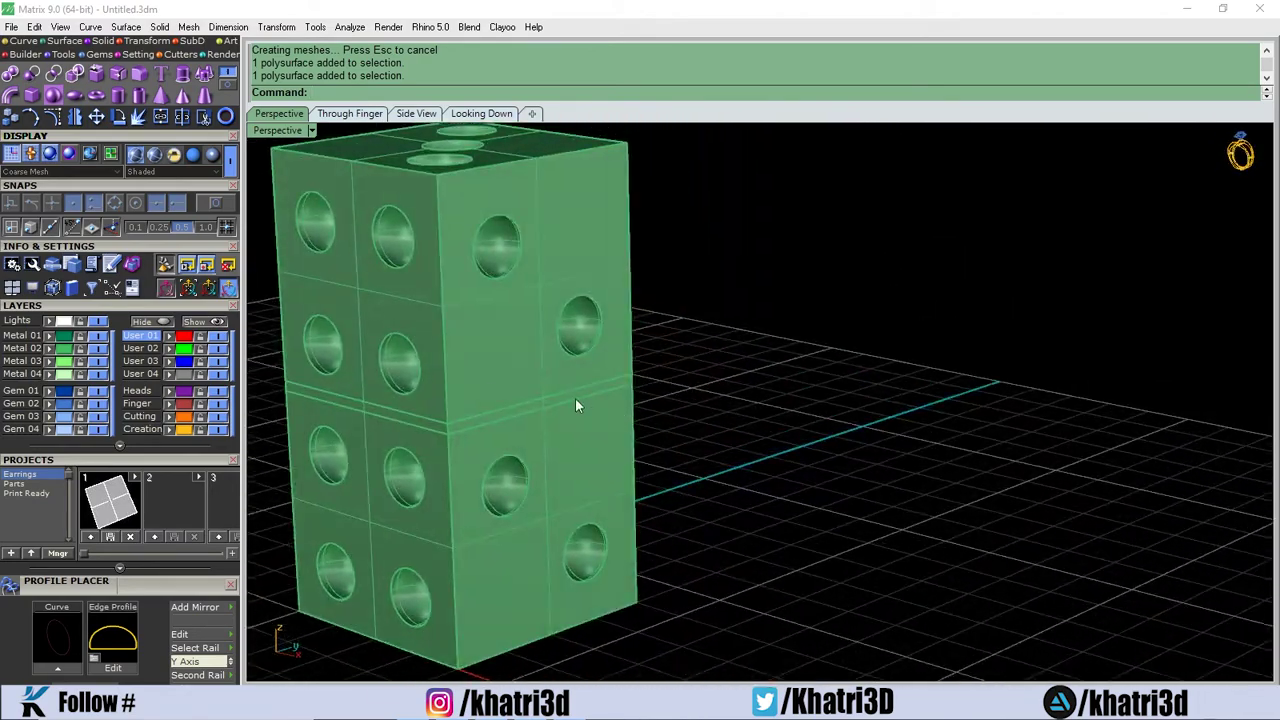
pyautogui.click(575, 398)
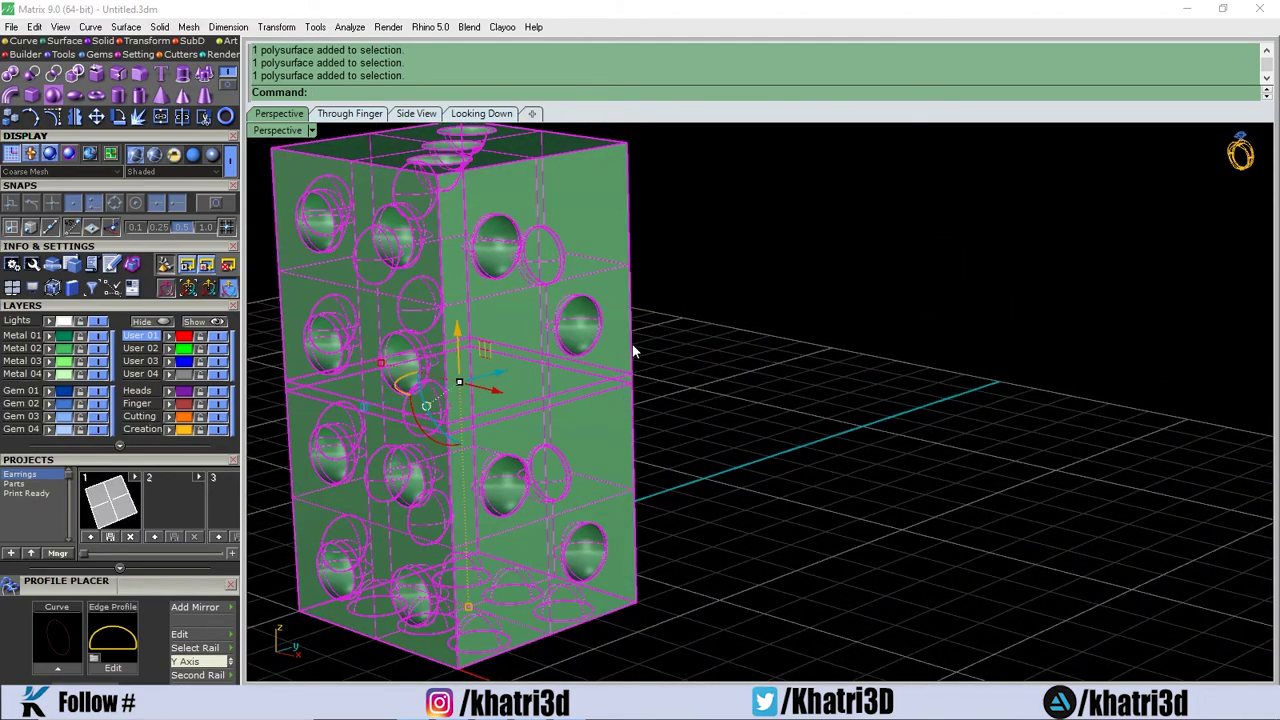
pyautogui.moveTo(718, 410)
pyautogui.mouseDown(button='right')
pyautogui.moveTo(703, 408)
pyautogui.moveTo(707, 424)
pyautogui.mouseUp(button='right')
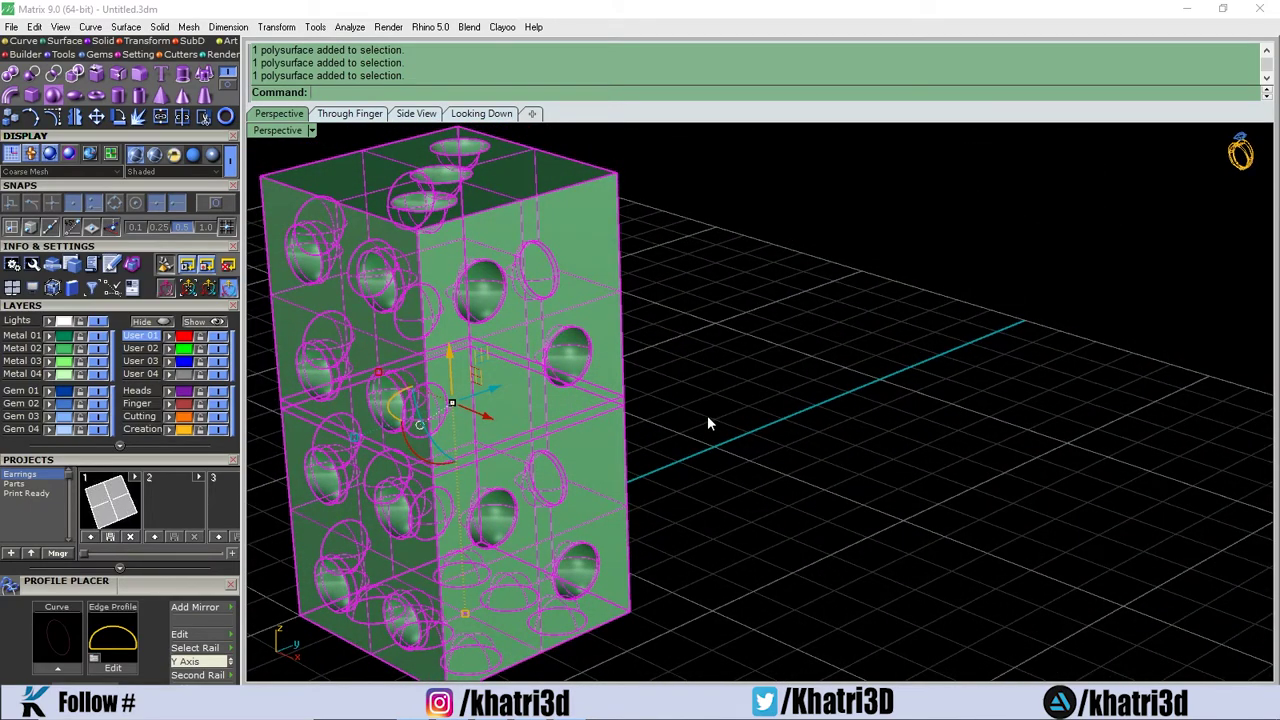
pyautogui.click(695, 415)
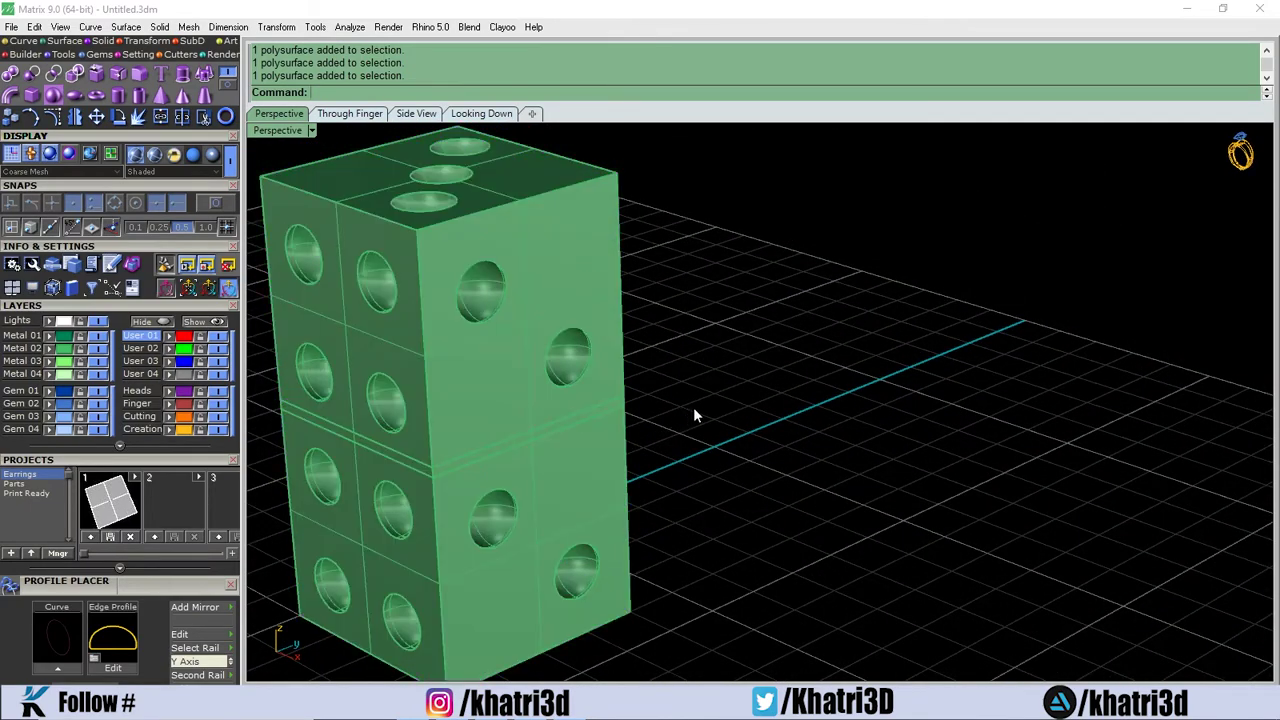
pyautogui.moveTo(774, 357); pyautogui.dragTo(749, 401, button='right')
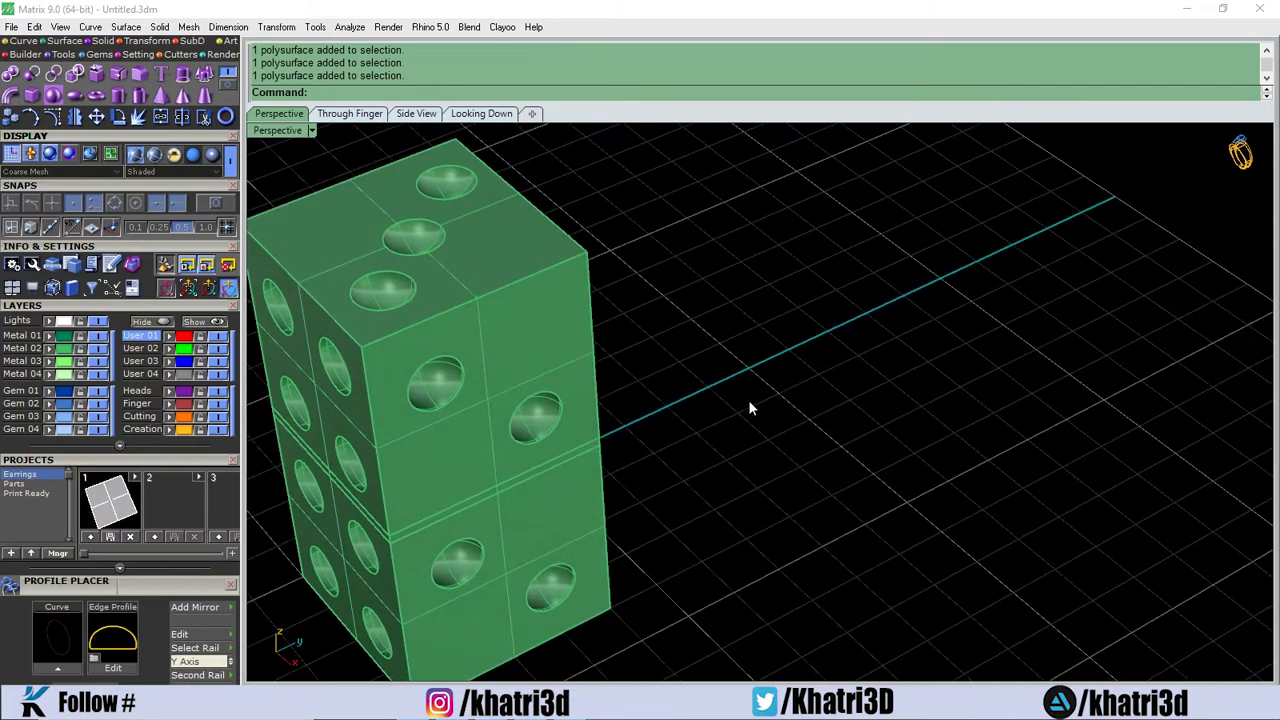
pyautogui.scroll(-6, 647, 405)
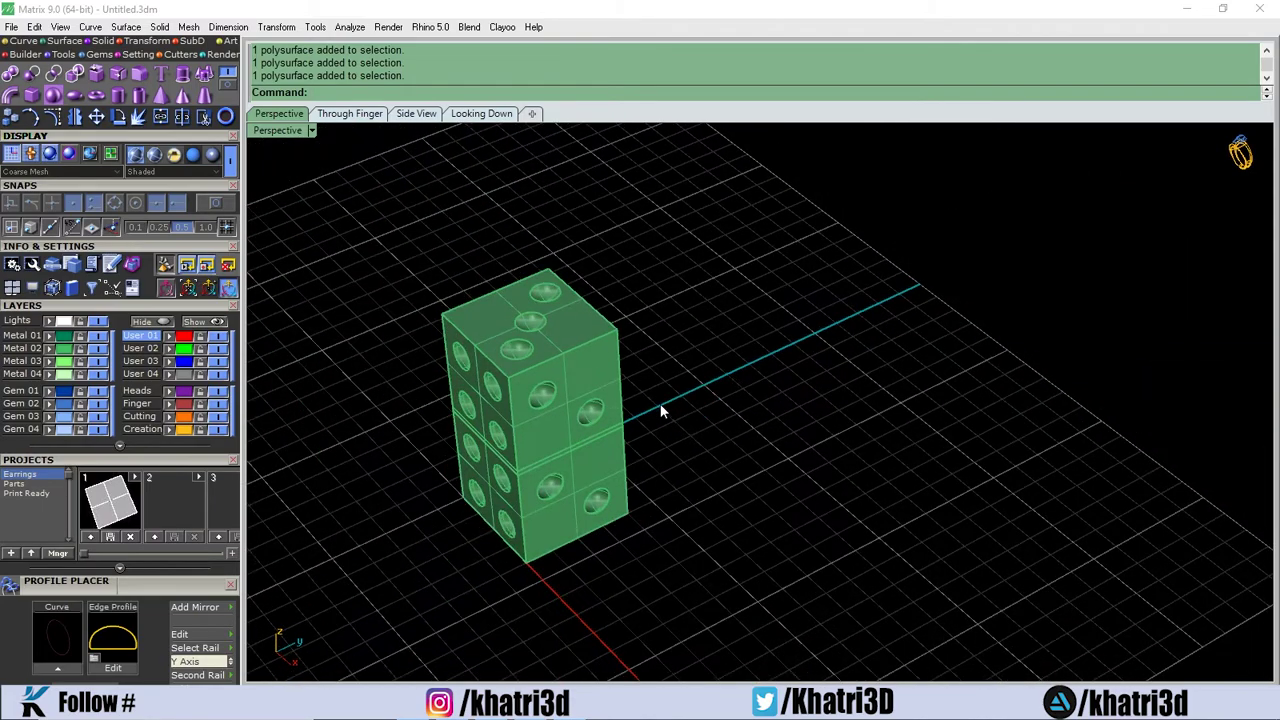
pyautogui.moveTo(660, 404); pyautogui.dragTo(673, 343, button='right')
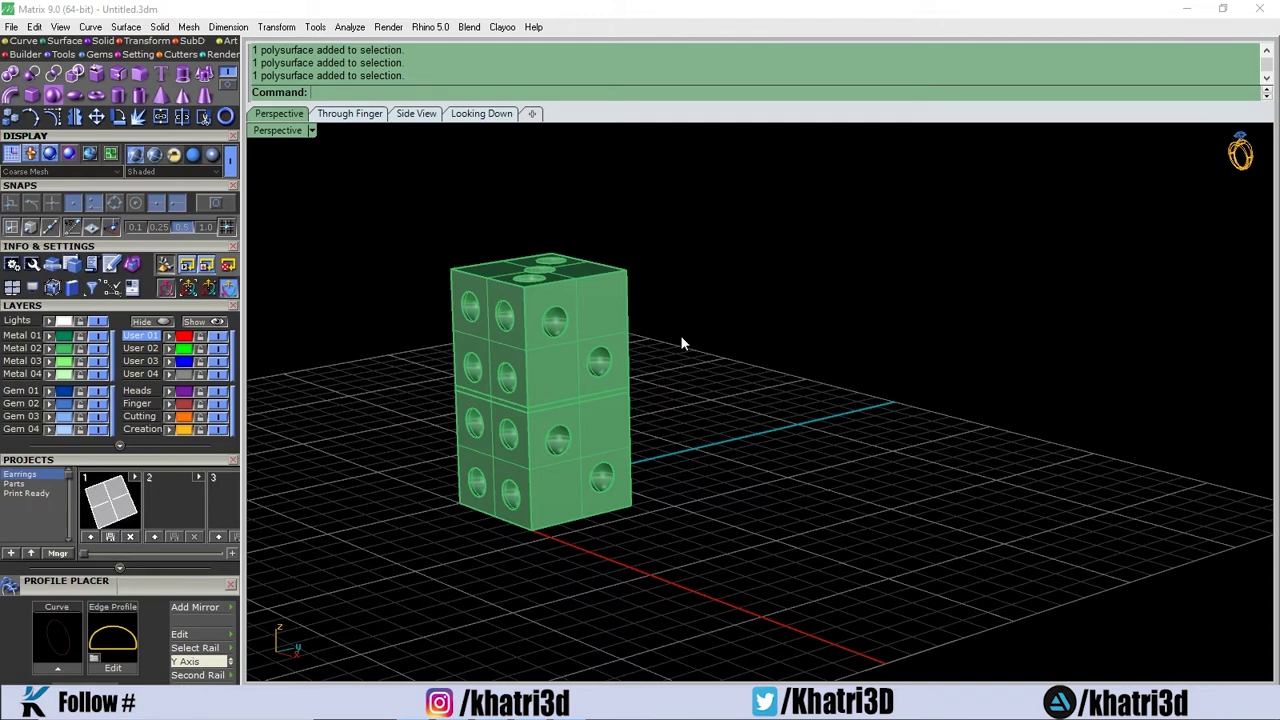
pyautogui.moveTo(700, 423); pyautogui.dragTo(816, 442, button='right')
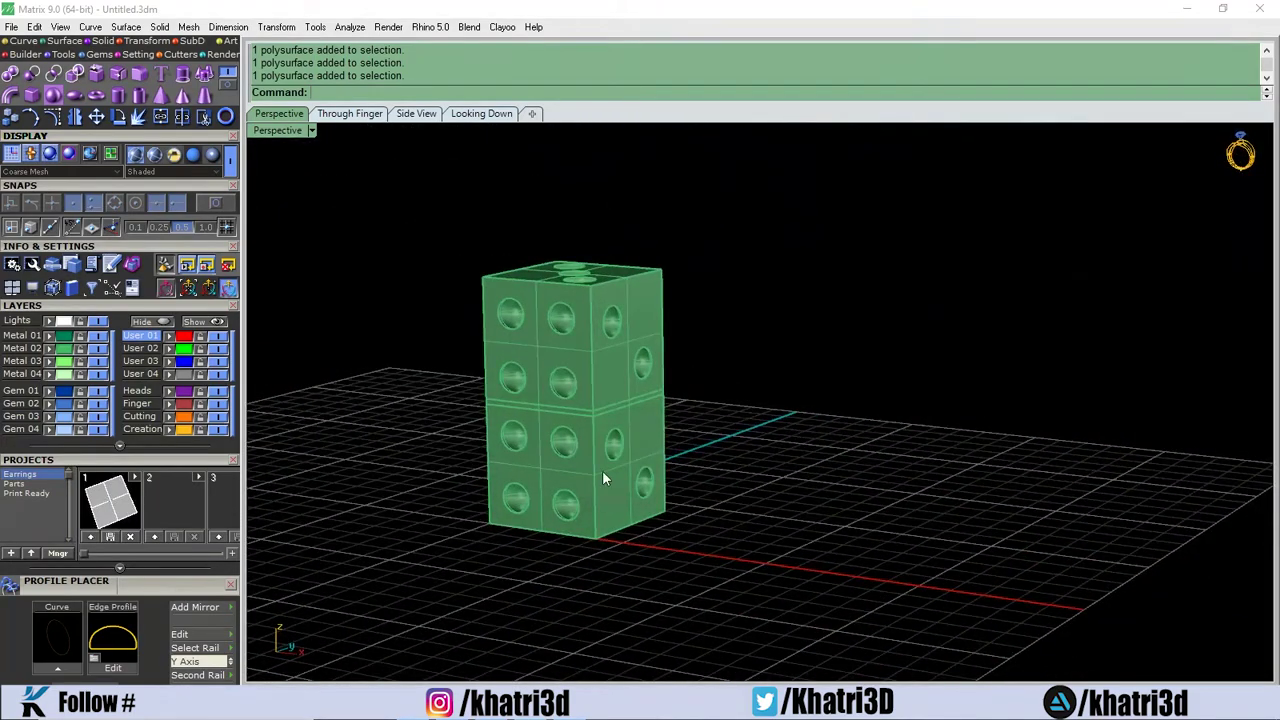